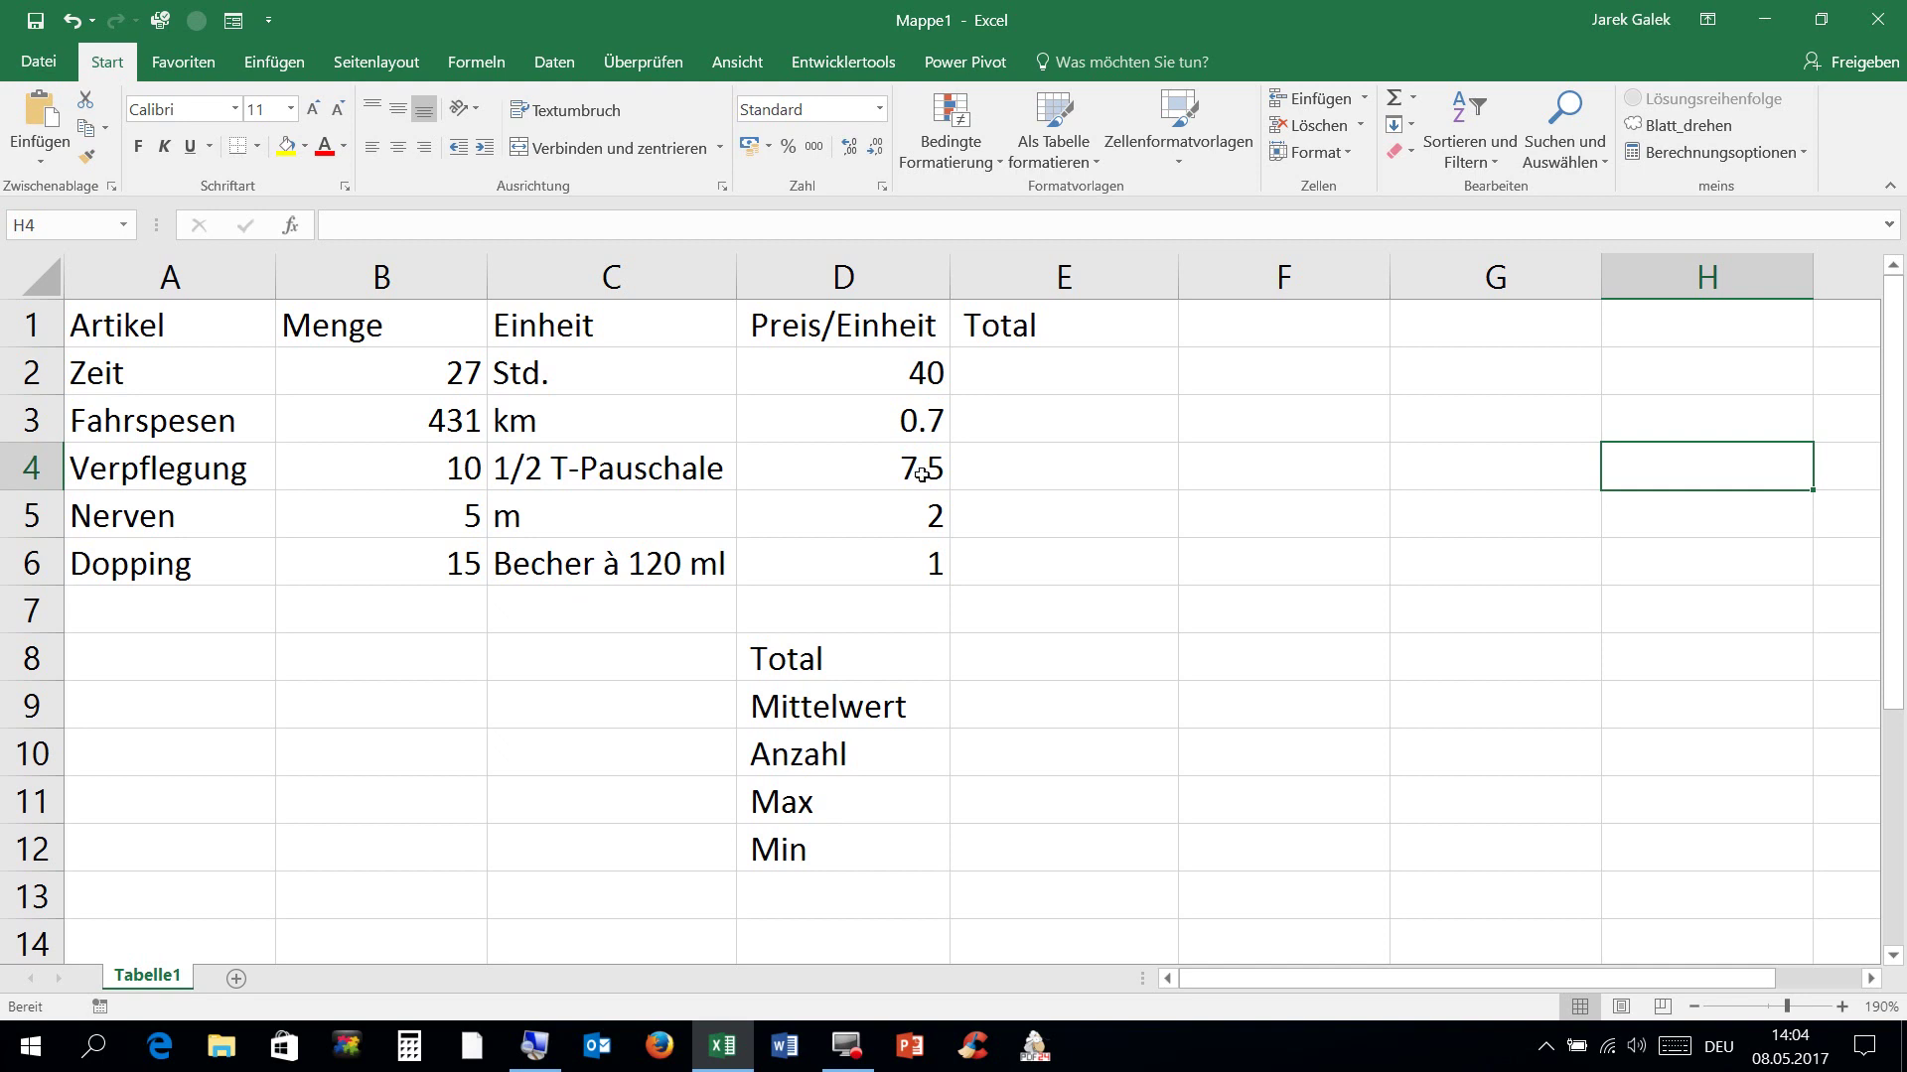
# Step: Enter =27*40 in E2 so the Zeit total shows 1080
pyautogui.moveTo(1030, 665); pyautogui.dragTo(1020, 847)
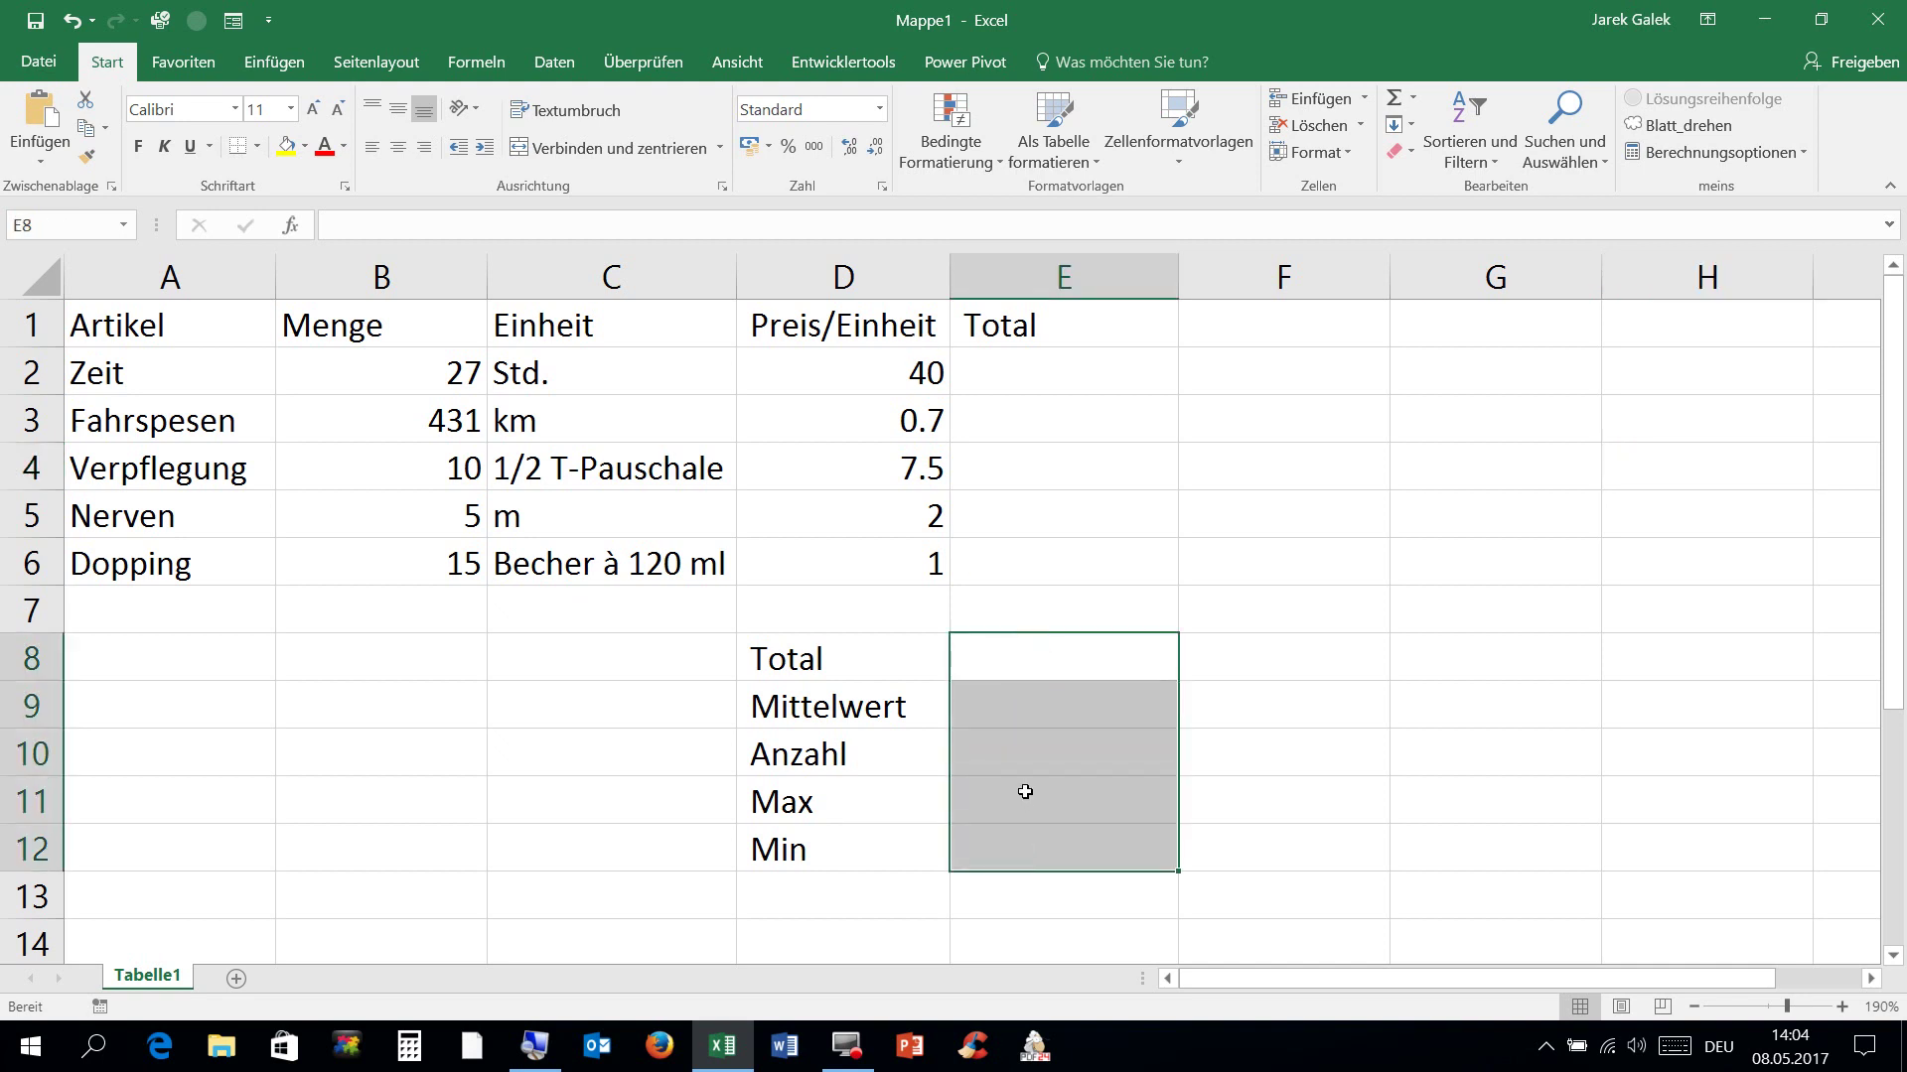
pyautogui.click(1079, 382)
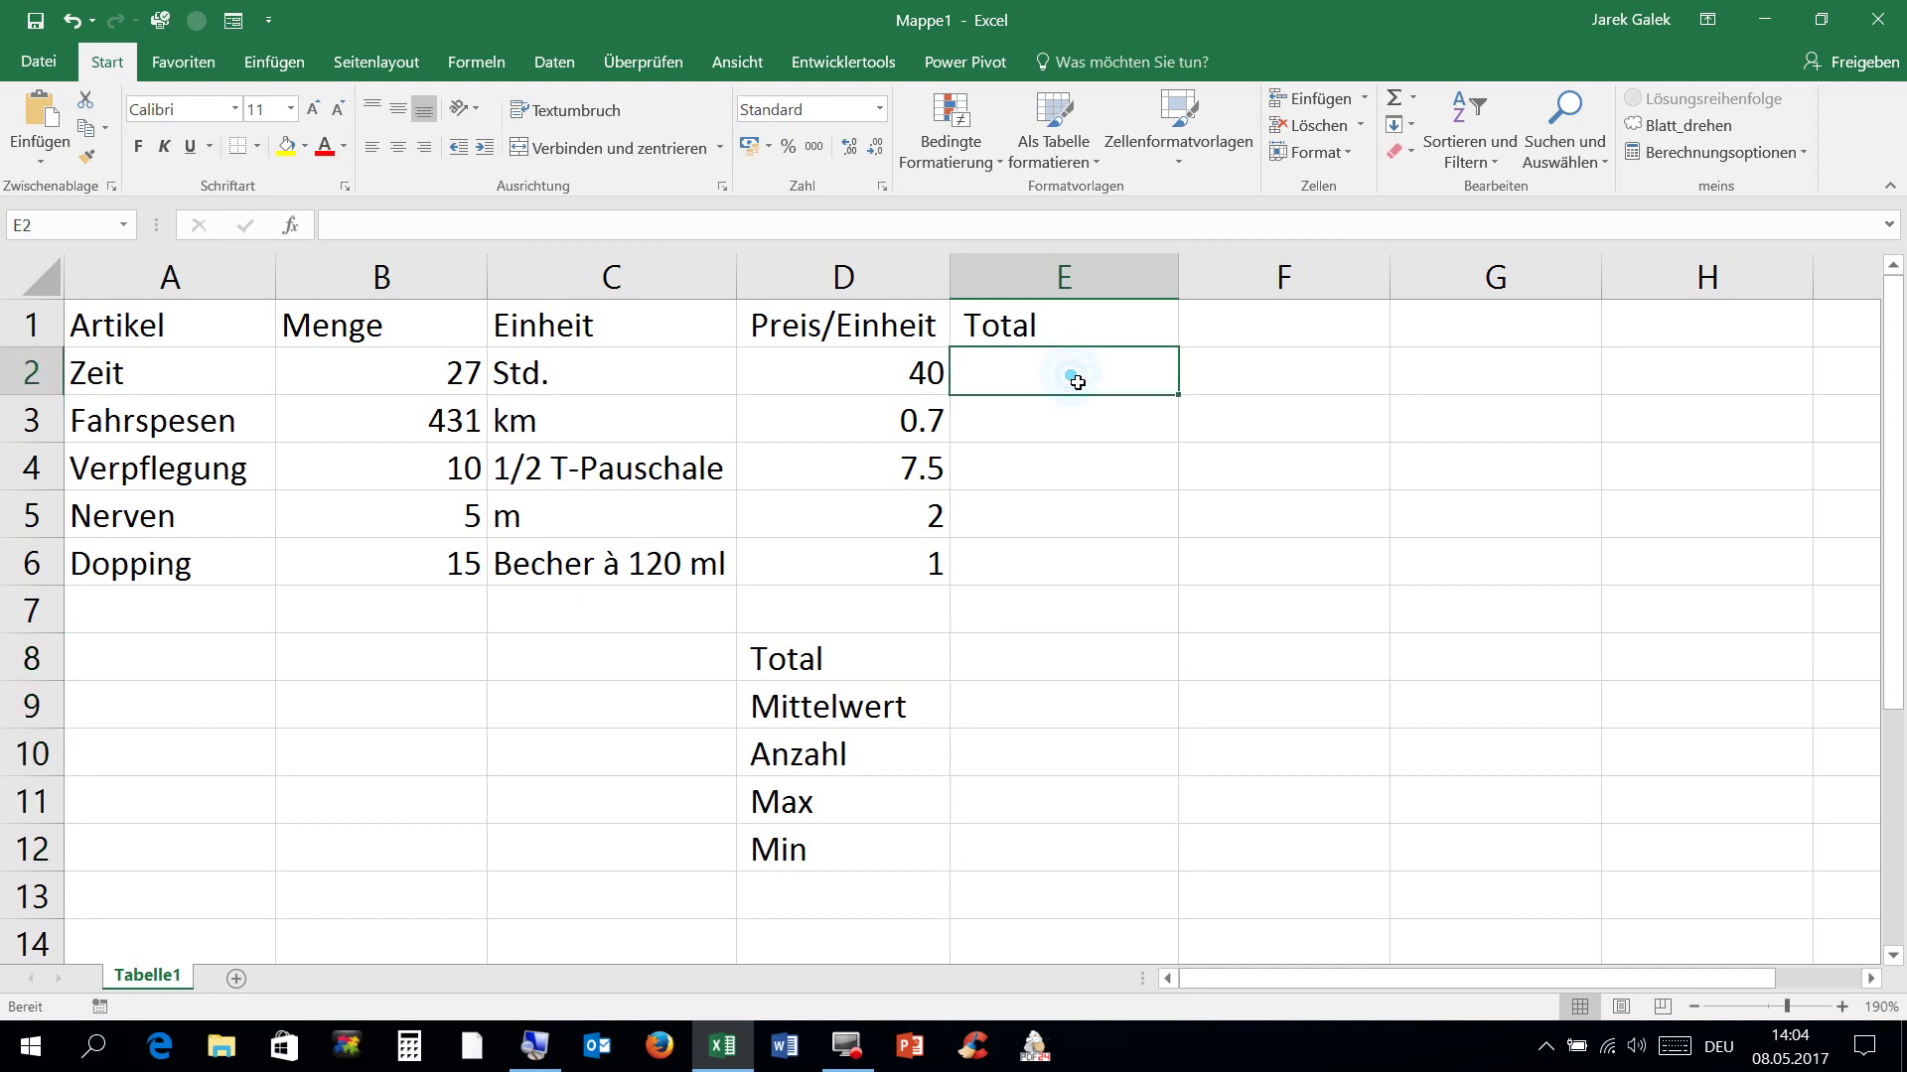
pyautogui.write('=')
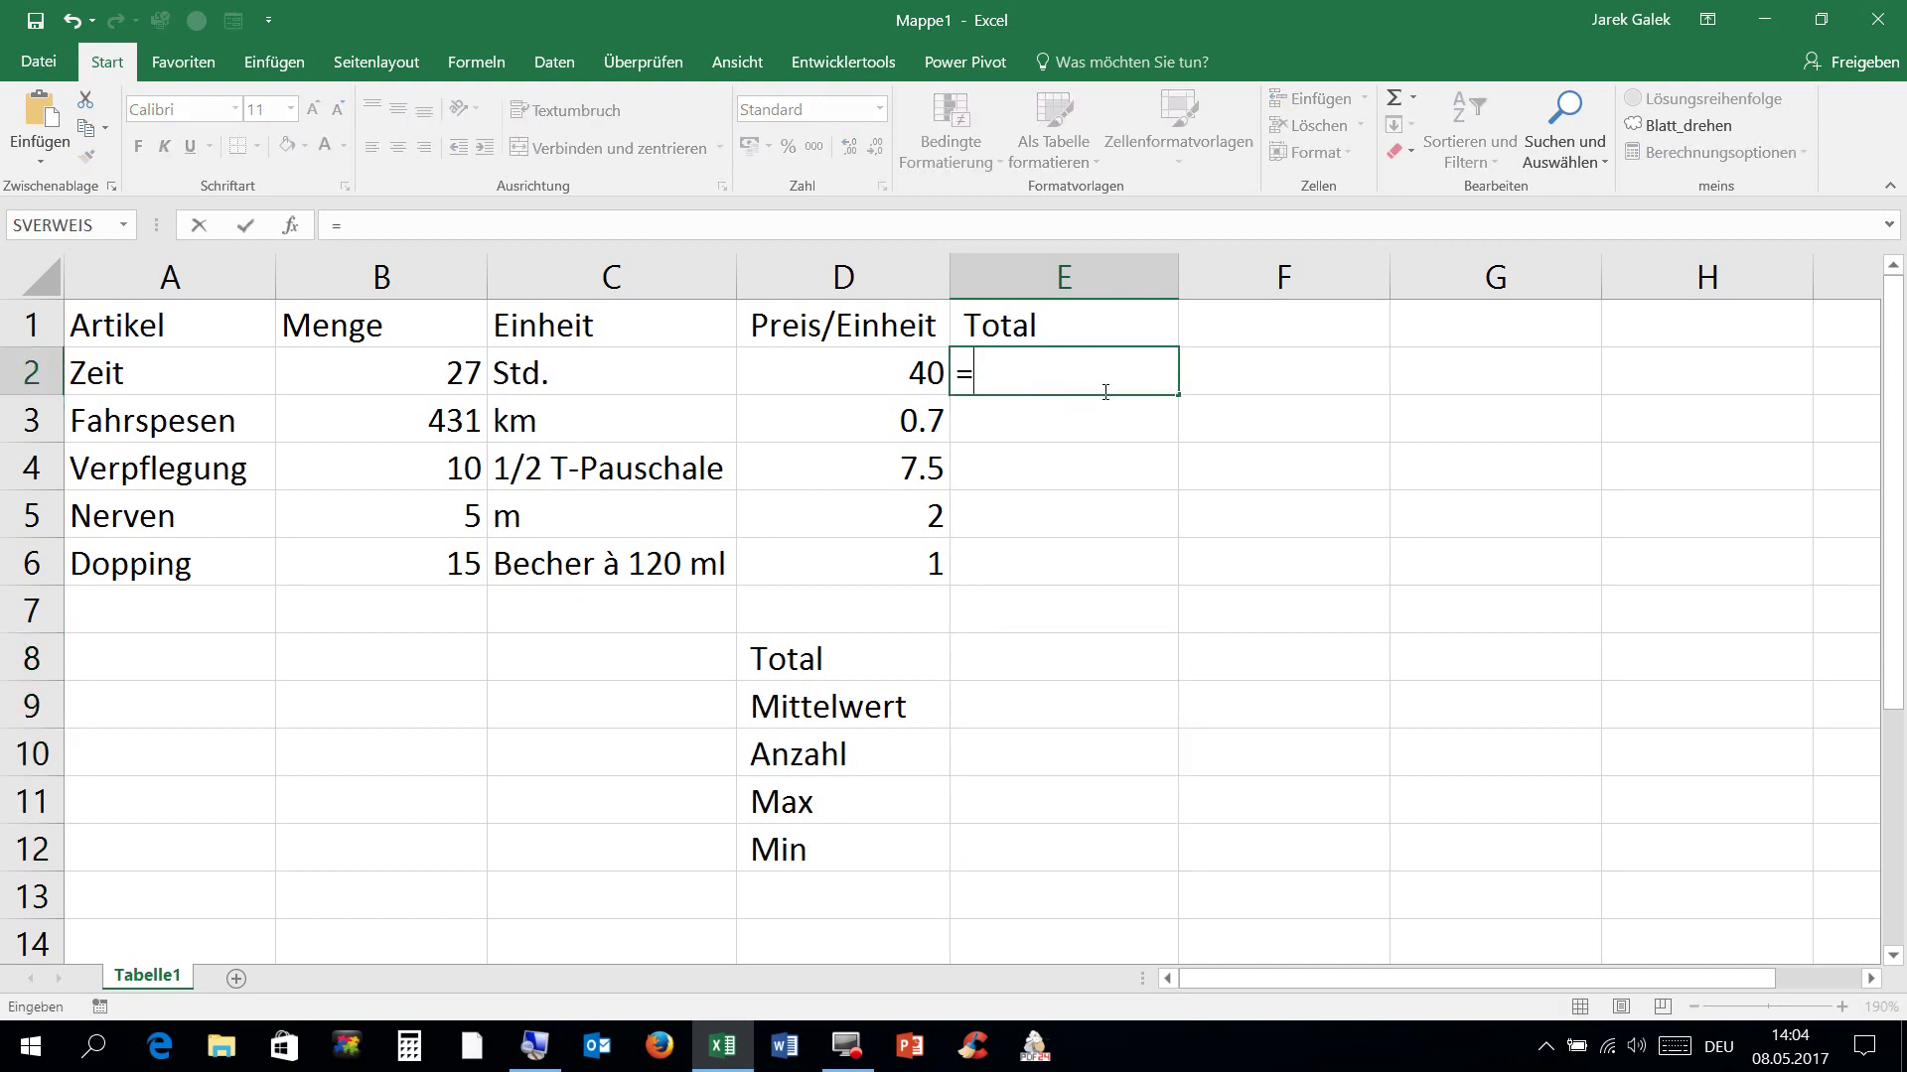
pyautogui.write('27')
pyautogui.write('*40')
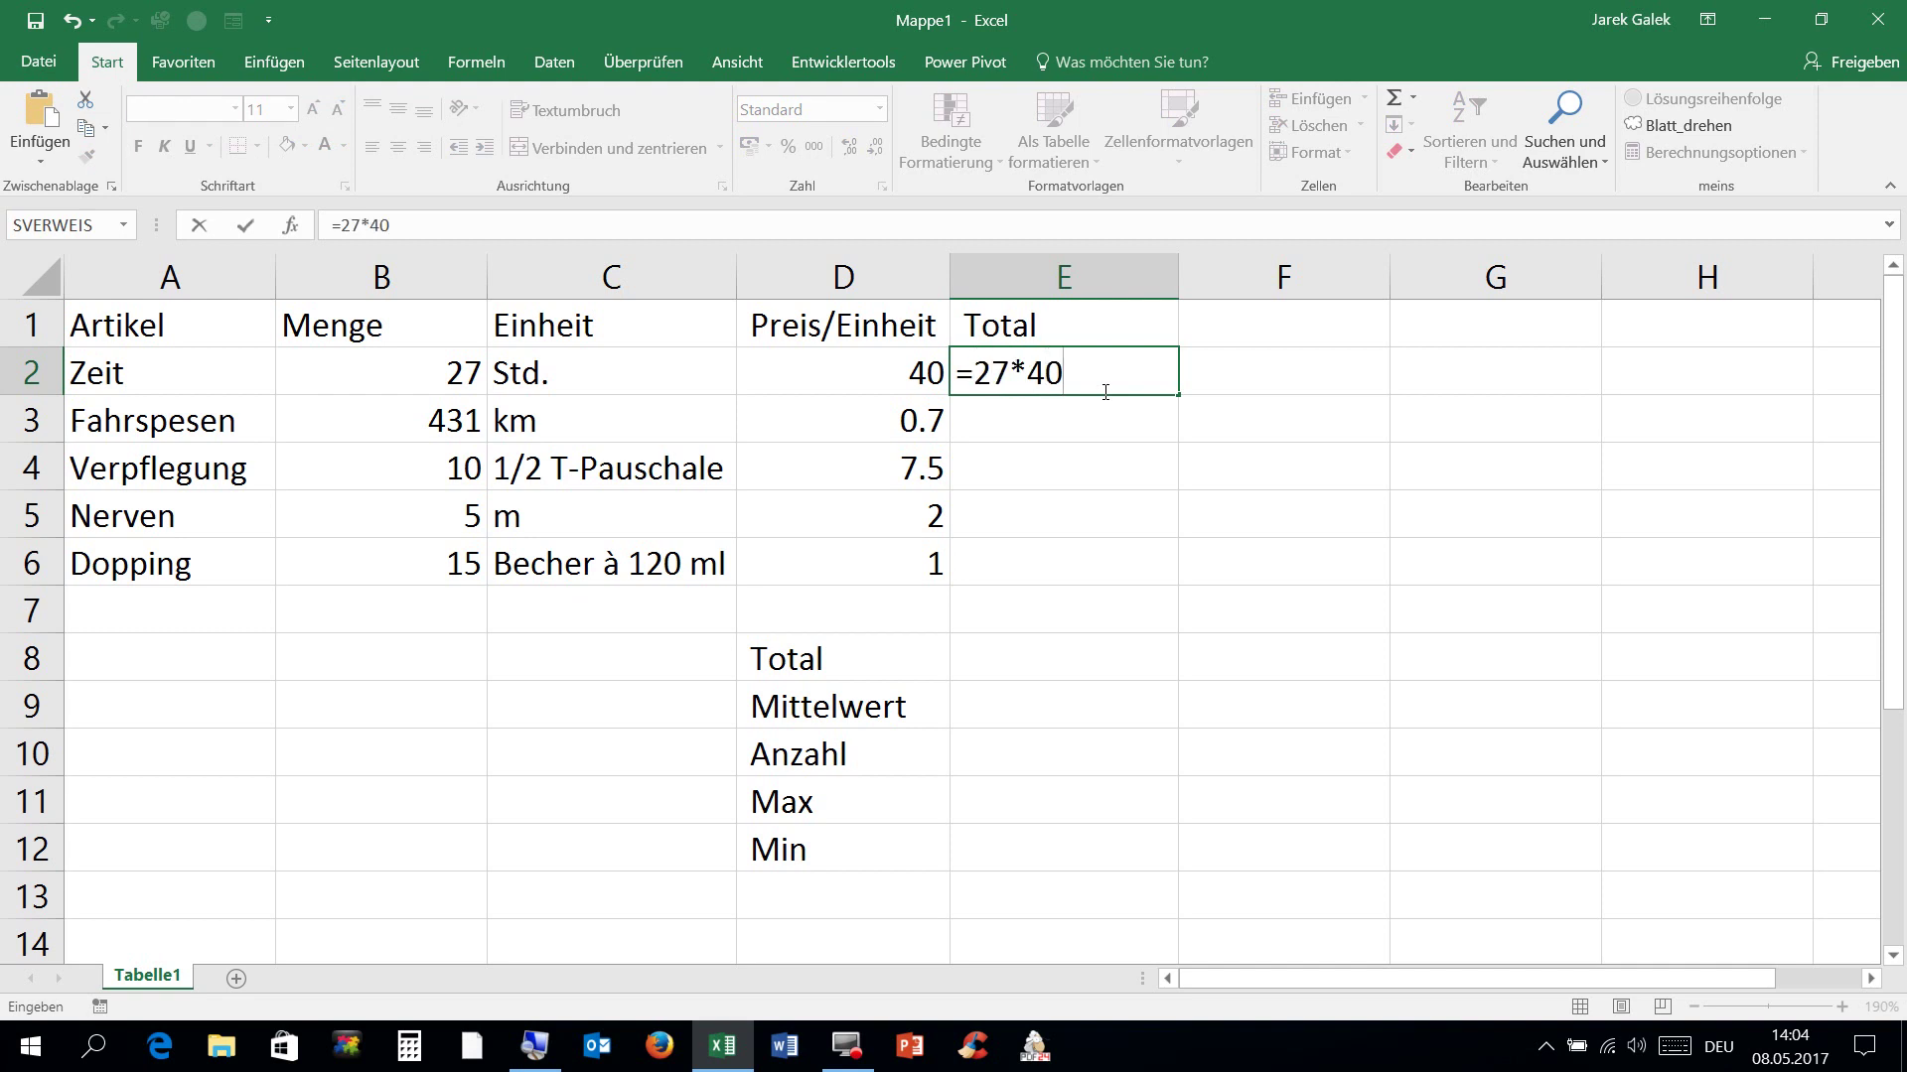
pyautogui.press('Return')
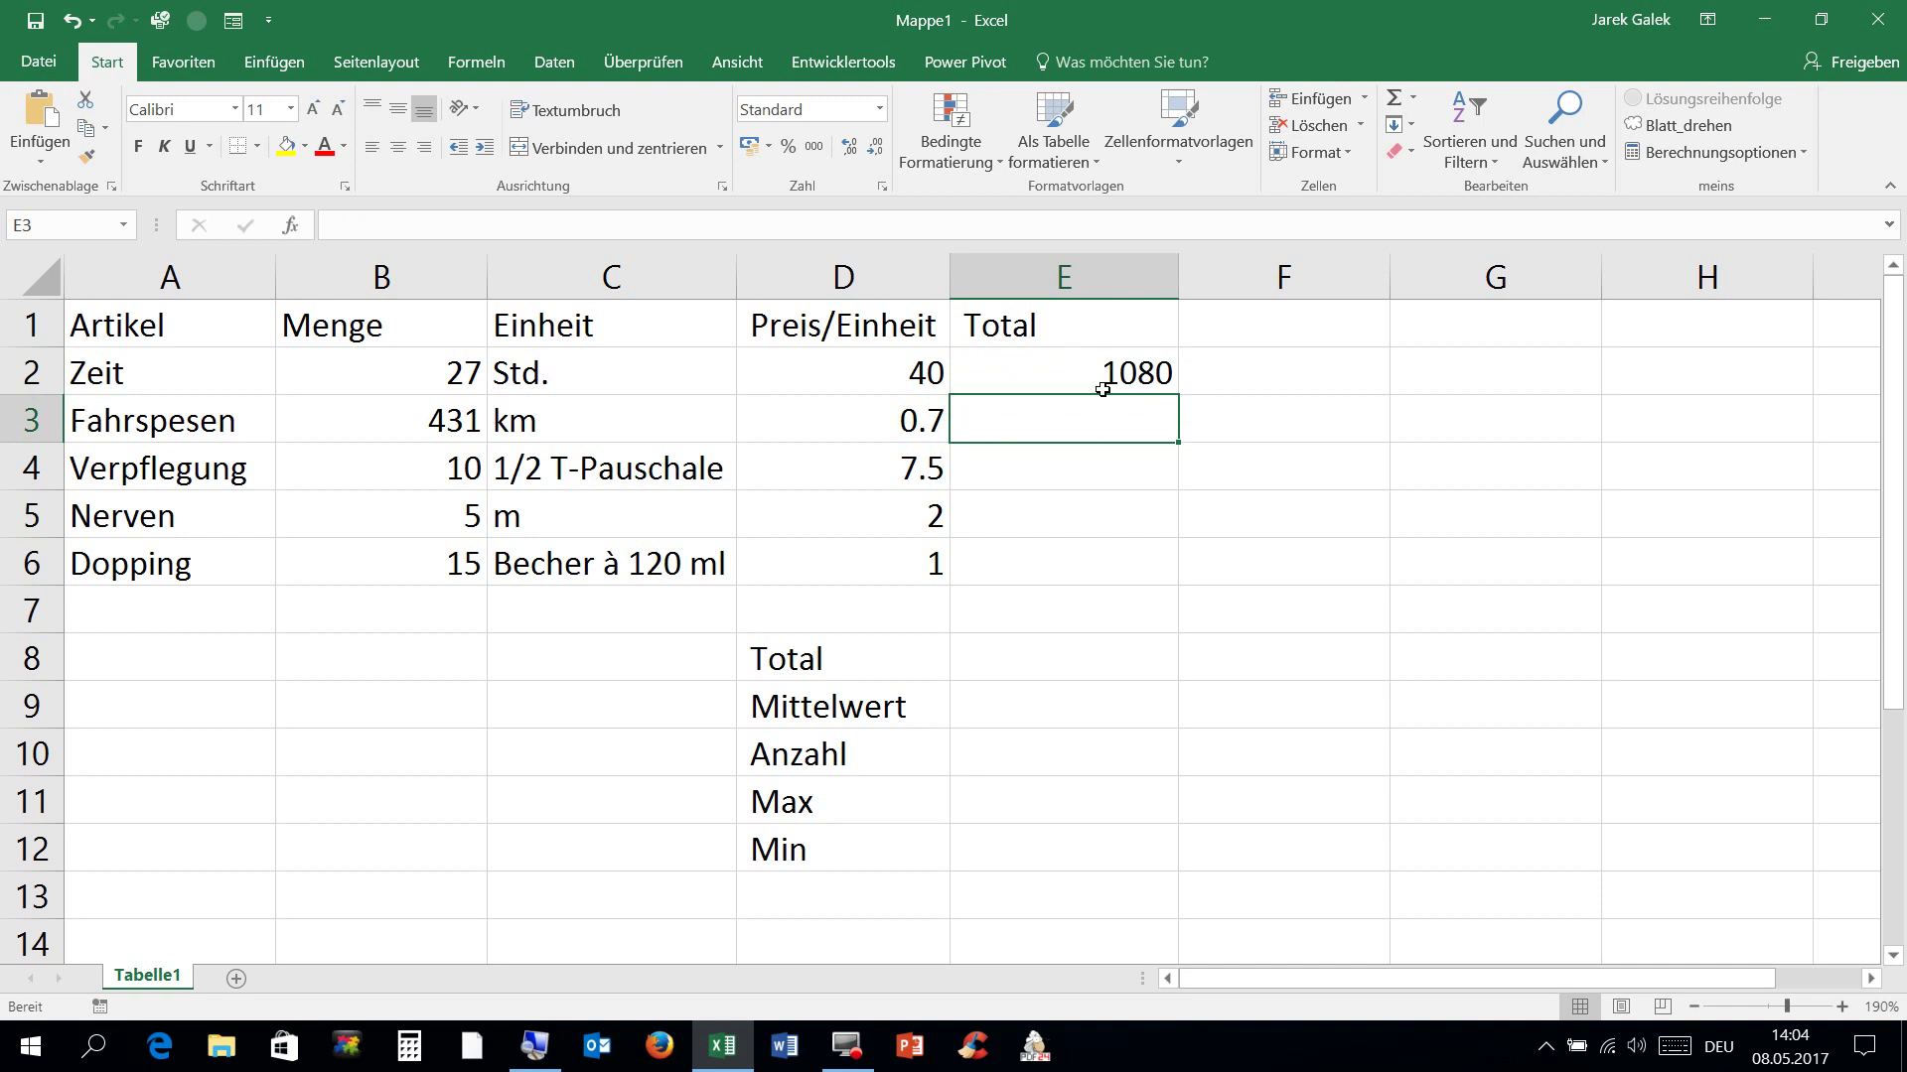
# Step: Enter the formula =B3*D3 in E3, giving a Fahrspesen total of 301.7
pyautogui.write('=')
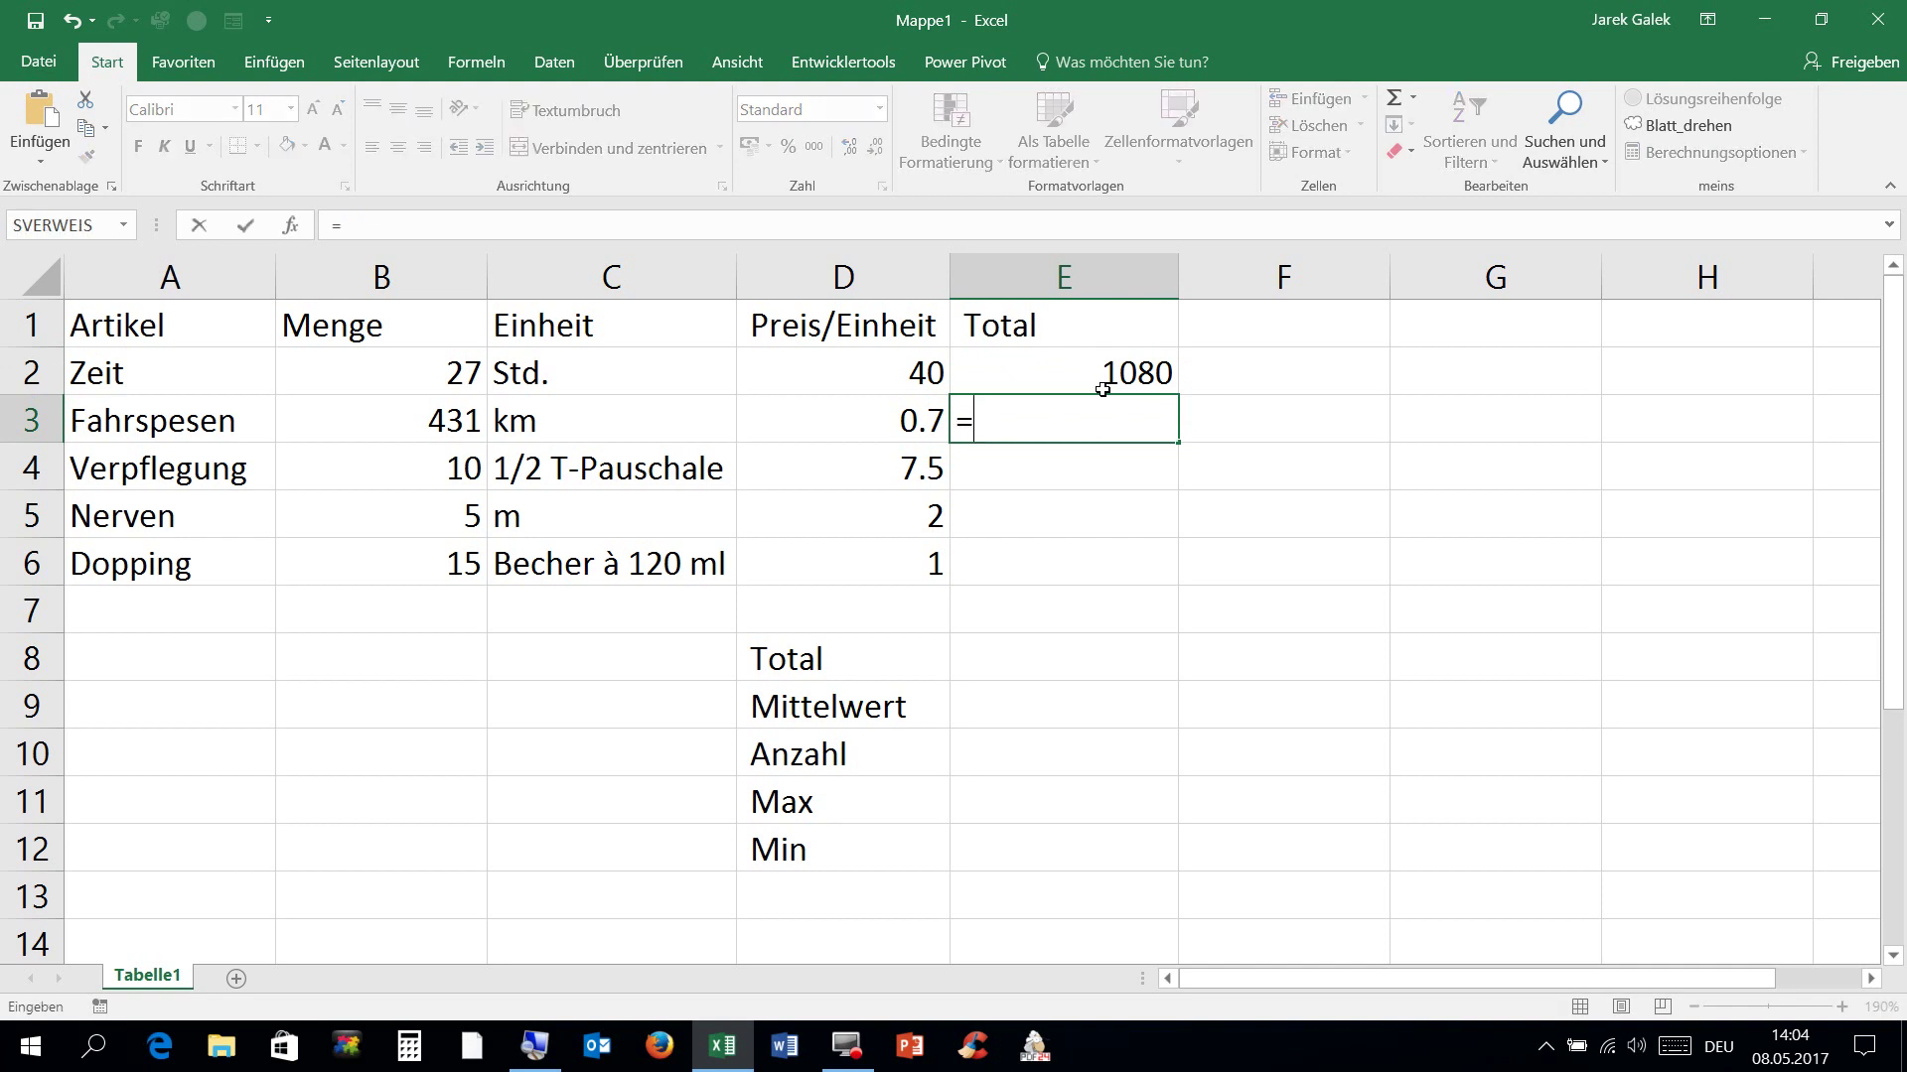
pyautogui.click(473, 437)
pyautogui.write('*')
pyautogui.click(809, 410)
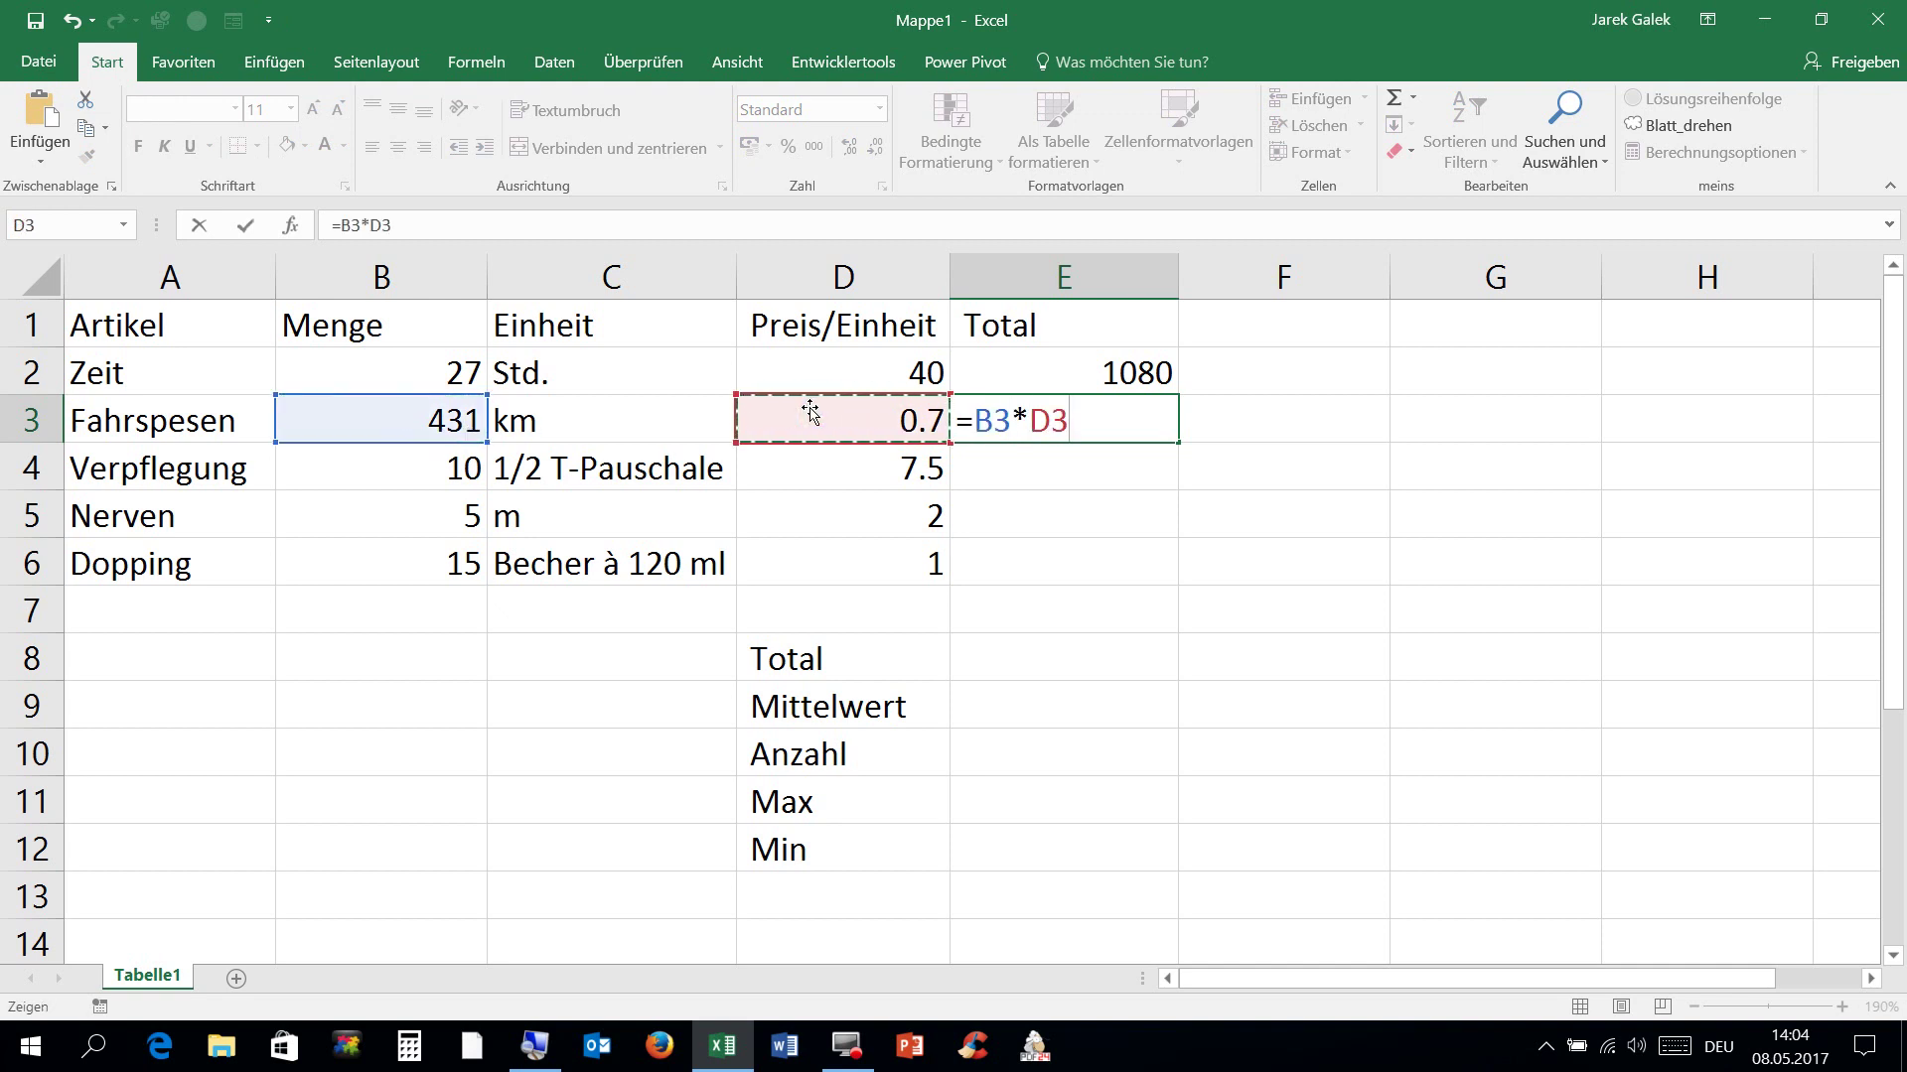
pyautogui.press('Return')
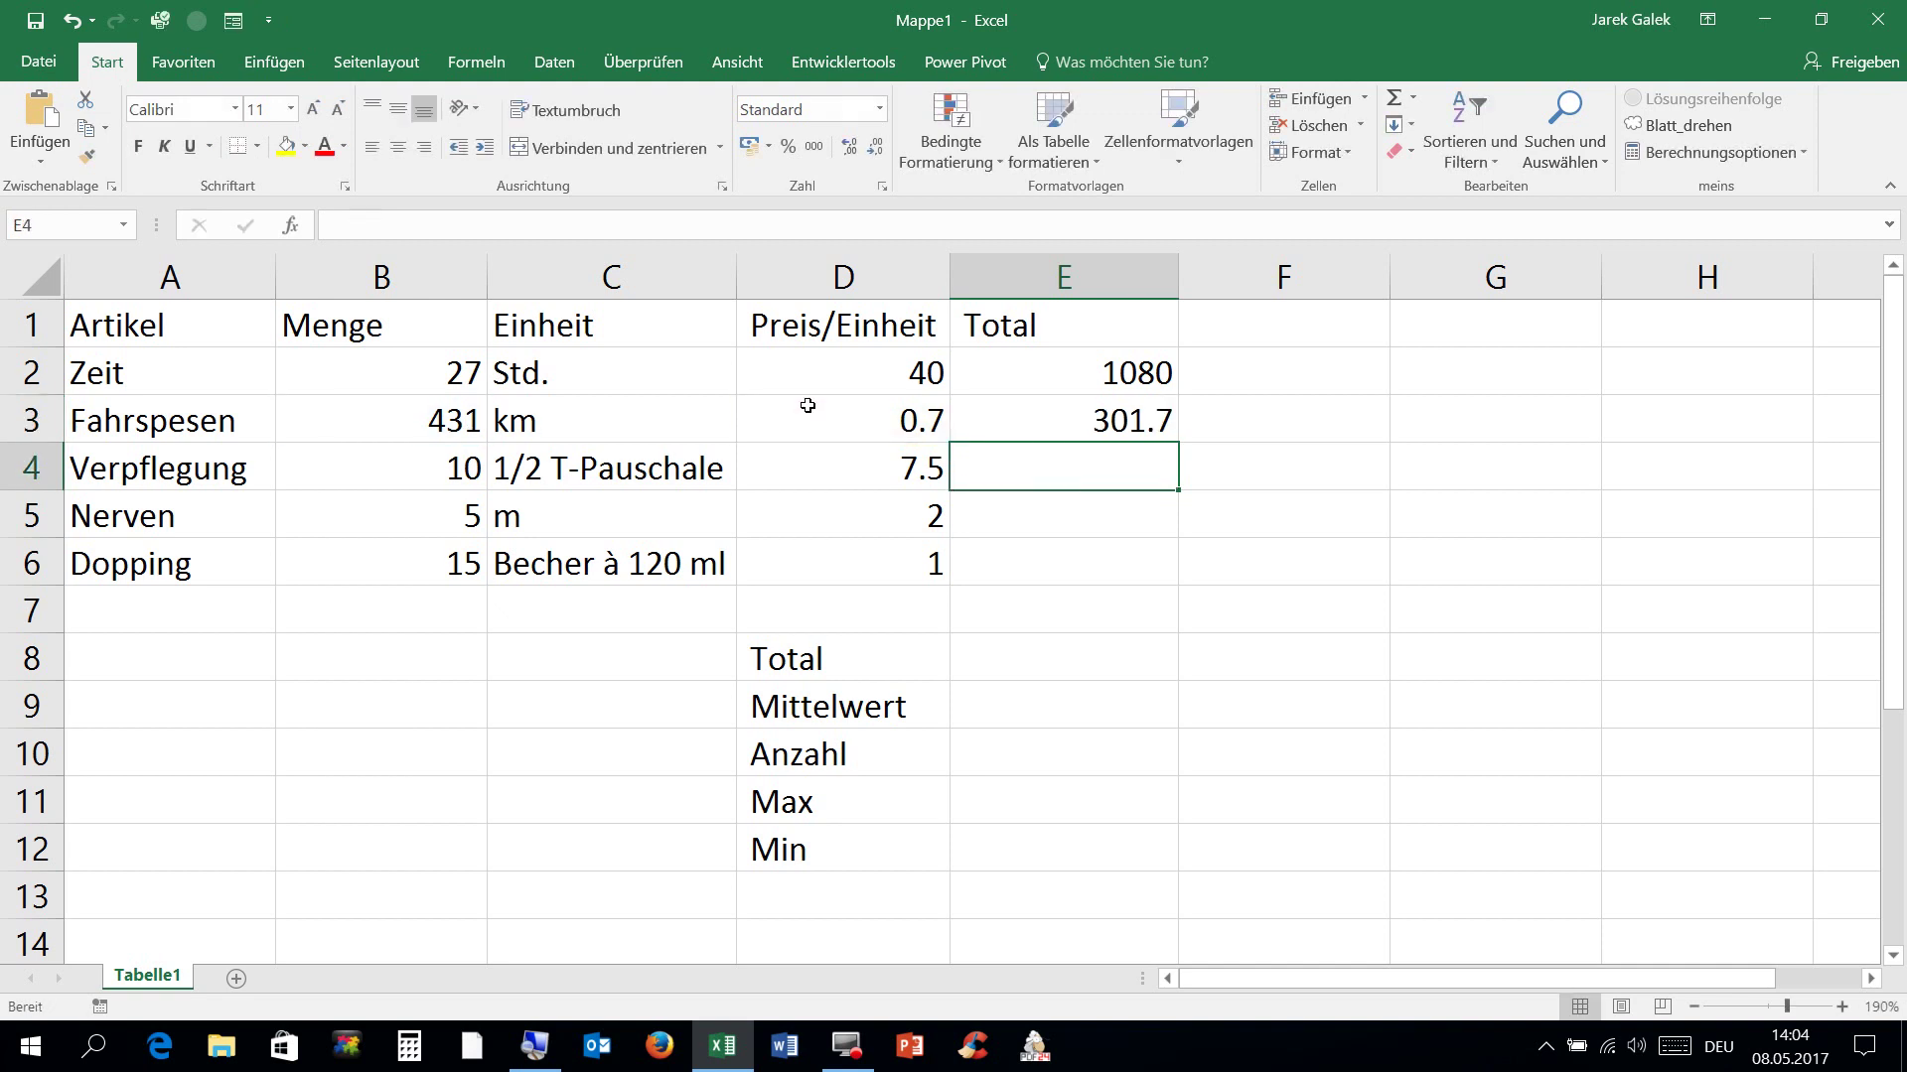
# Step: Change the Fahrspesen quantity to 425 and the Zeit quantity to 25
pyautogui.click(450, 425)
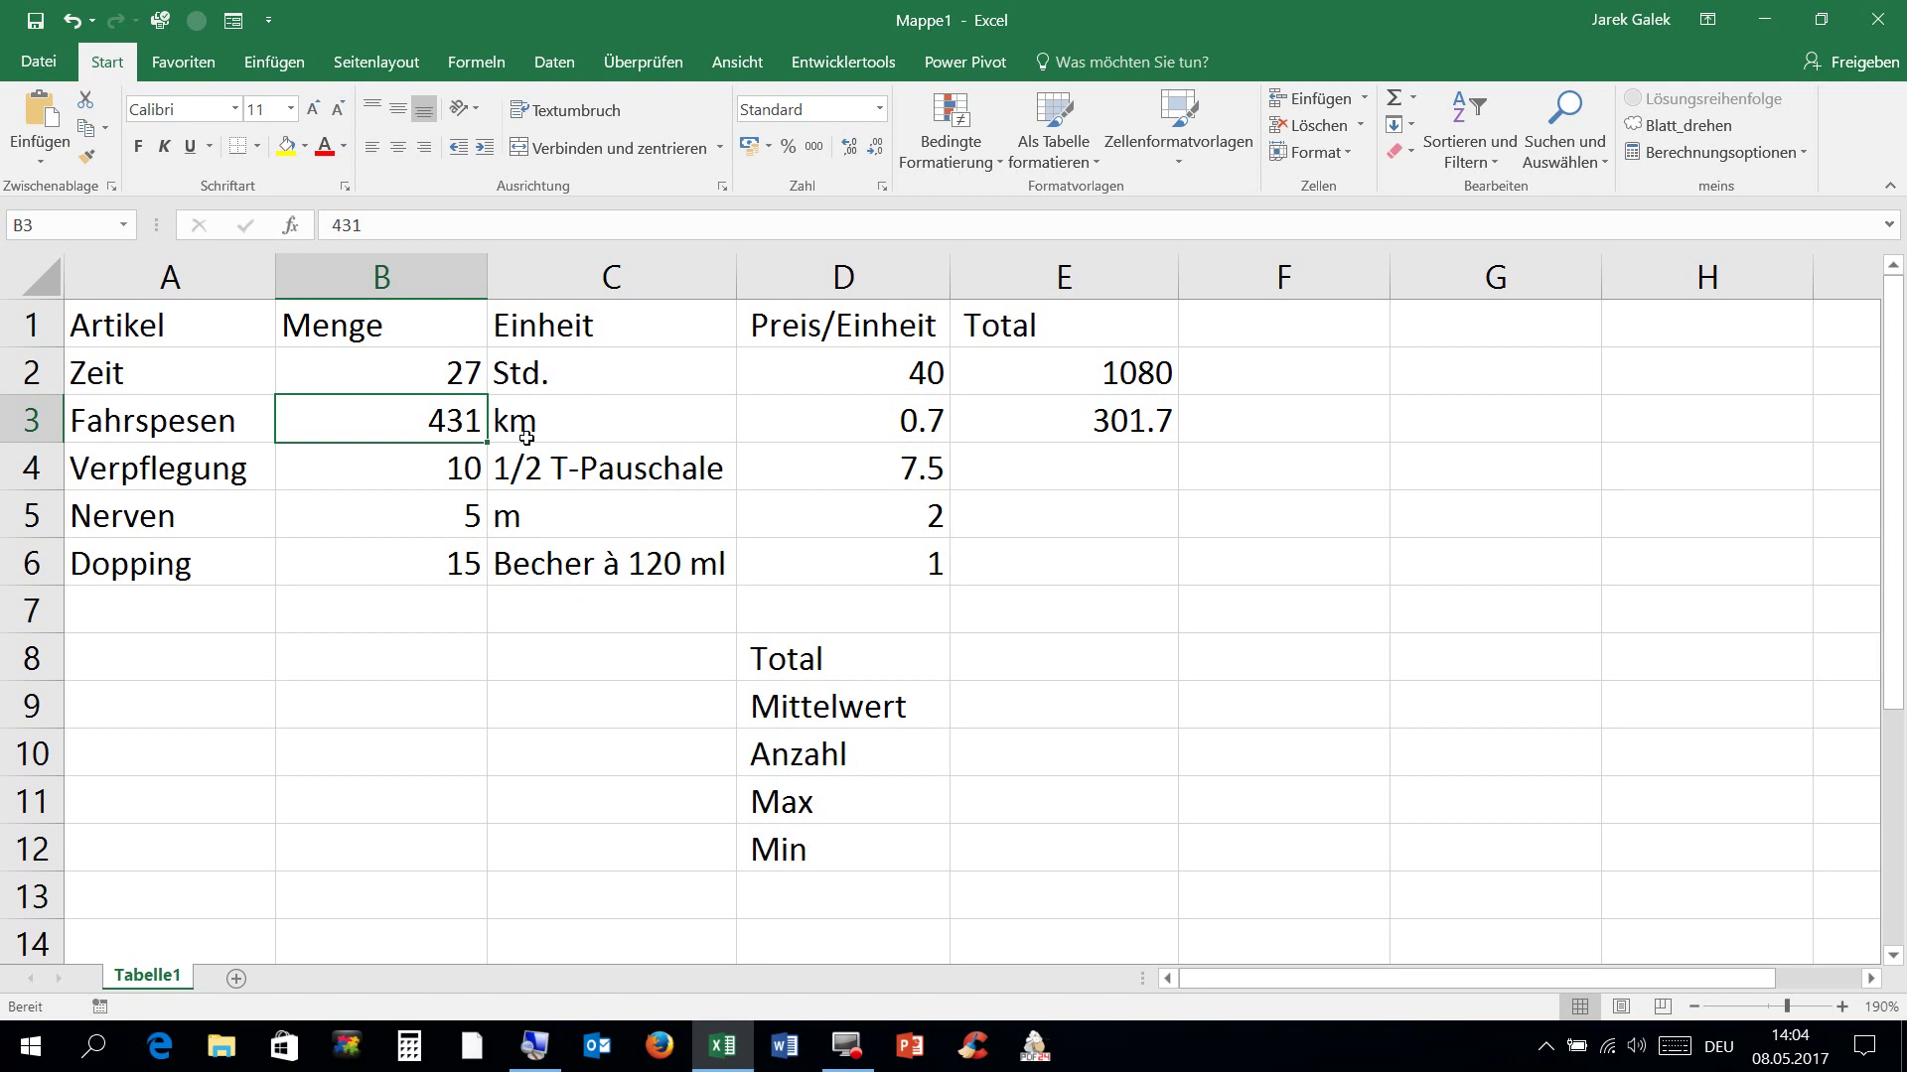
pyautogui.write('425')
pyautogui.press('Return')
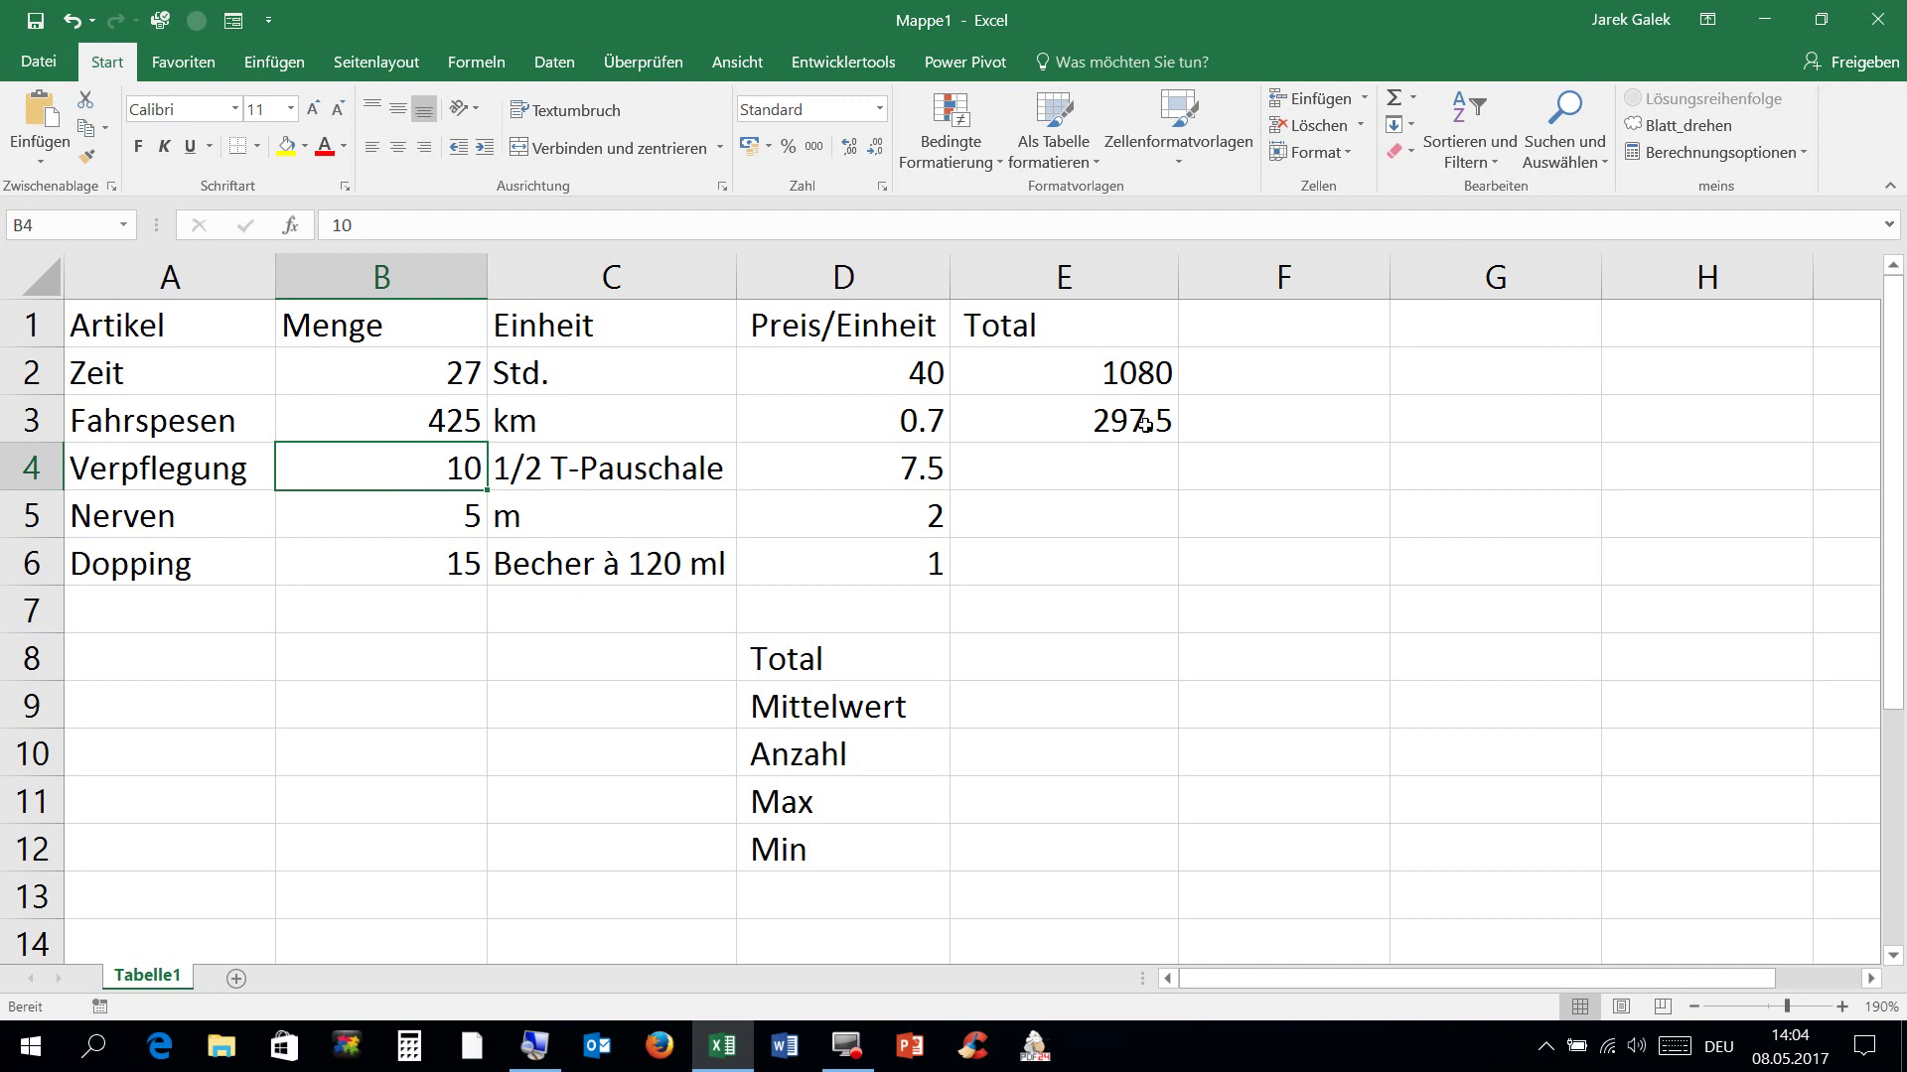
pyautogui.click(467, 381)
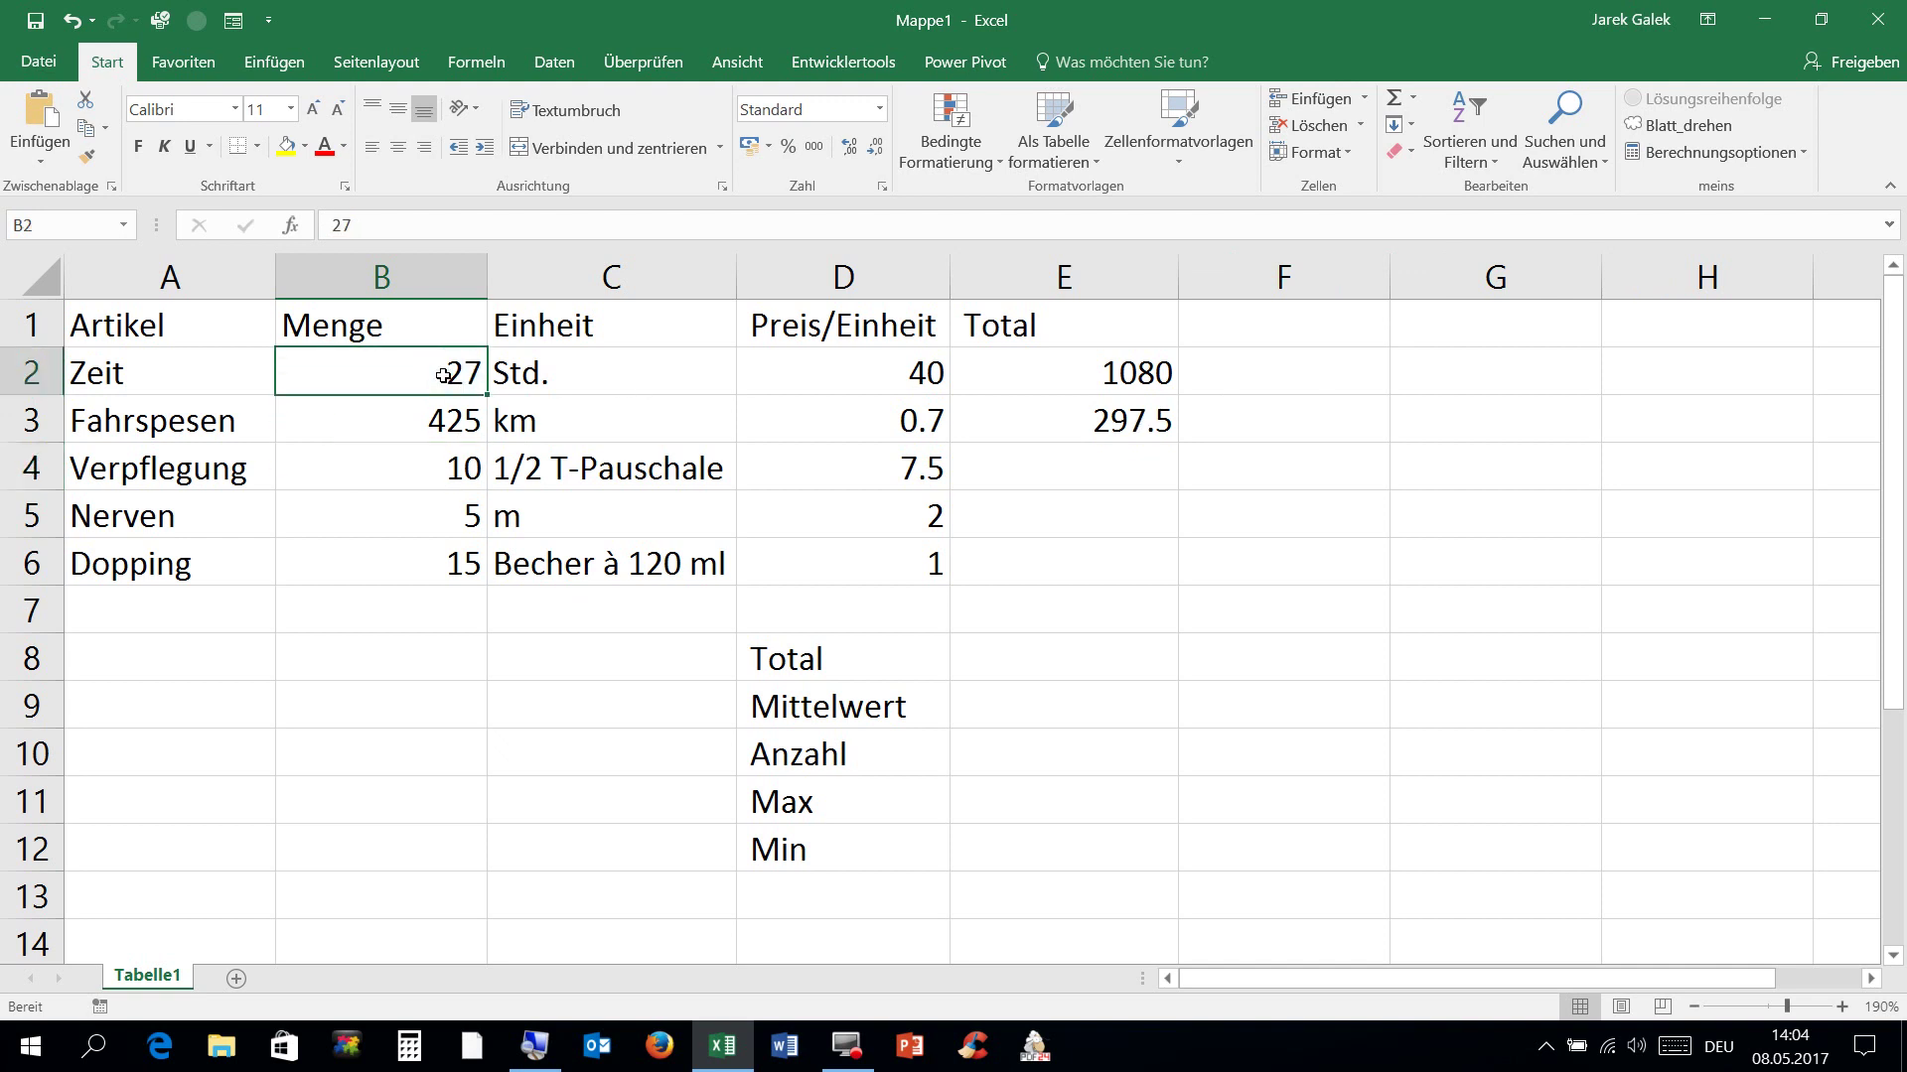
pyautogui.write('25')
pyautogui.press('Return')
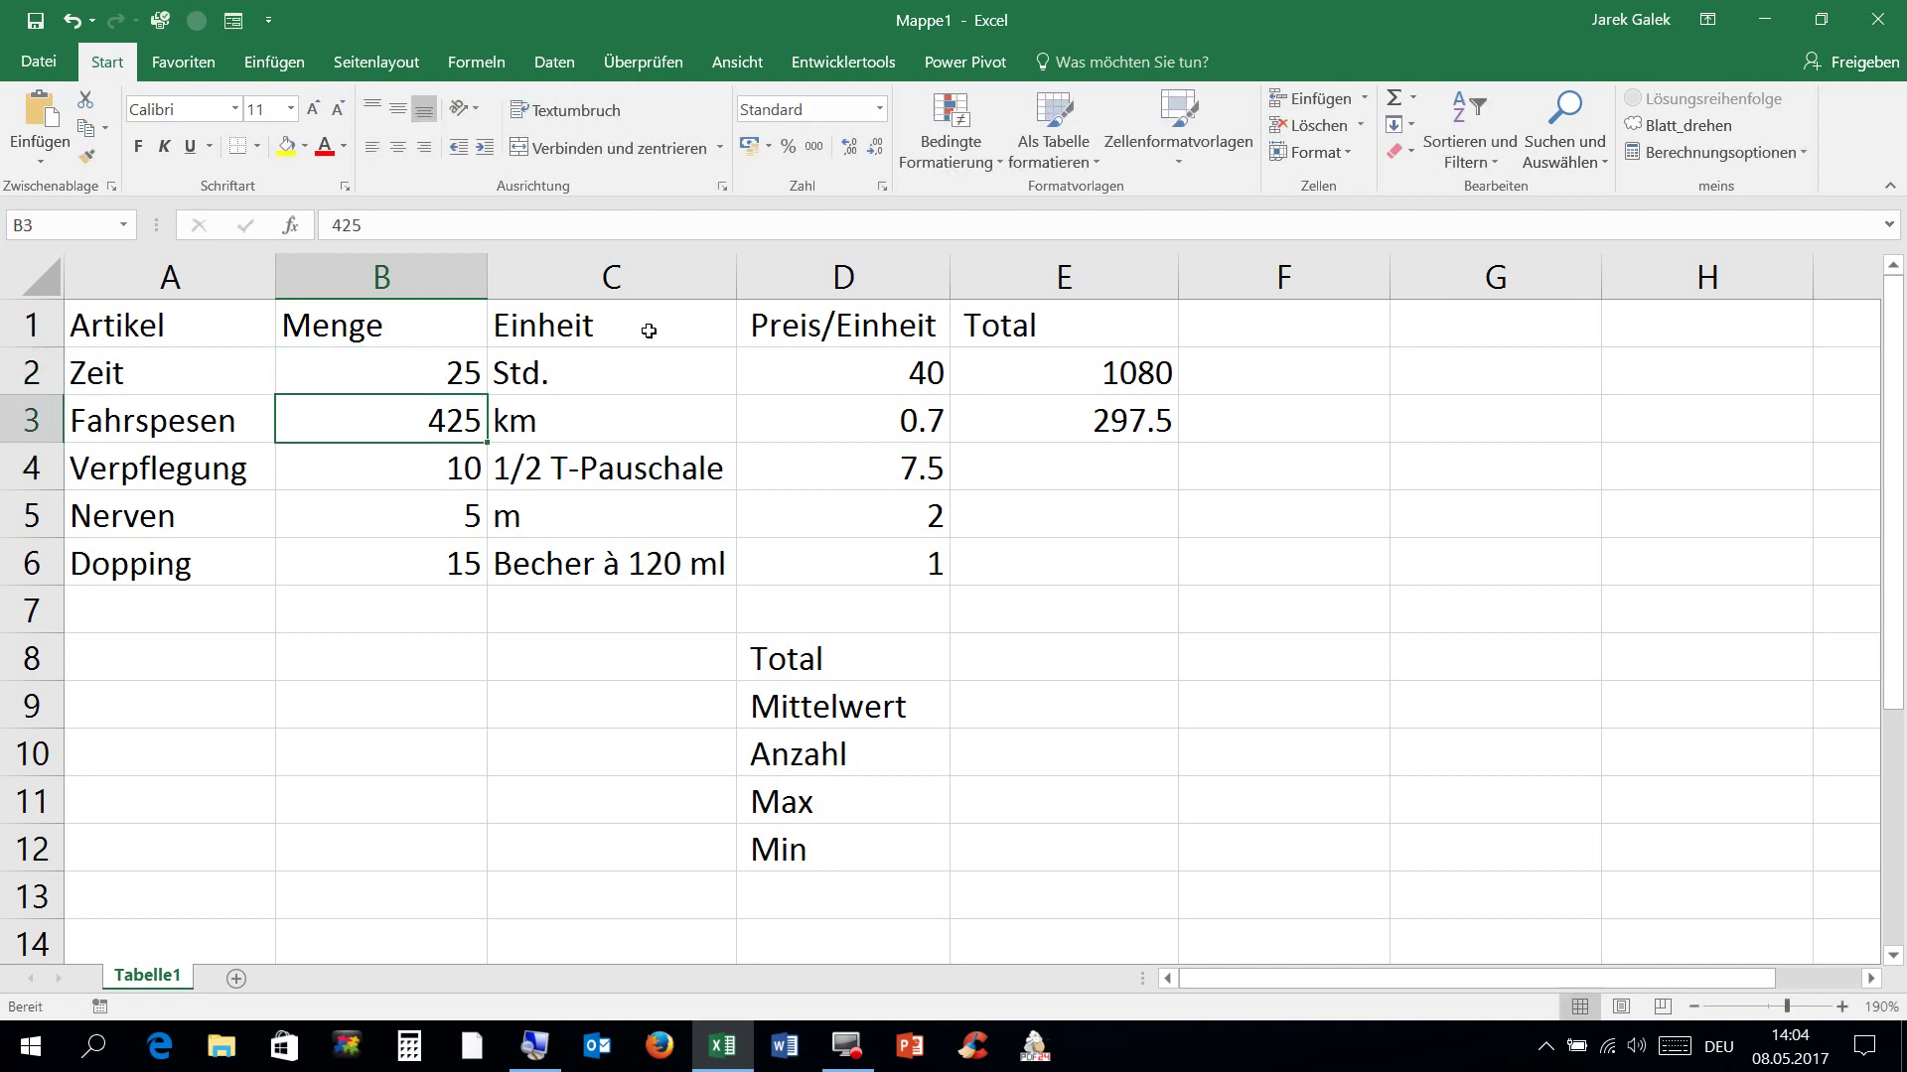
pyautogui.click(1097, 395)
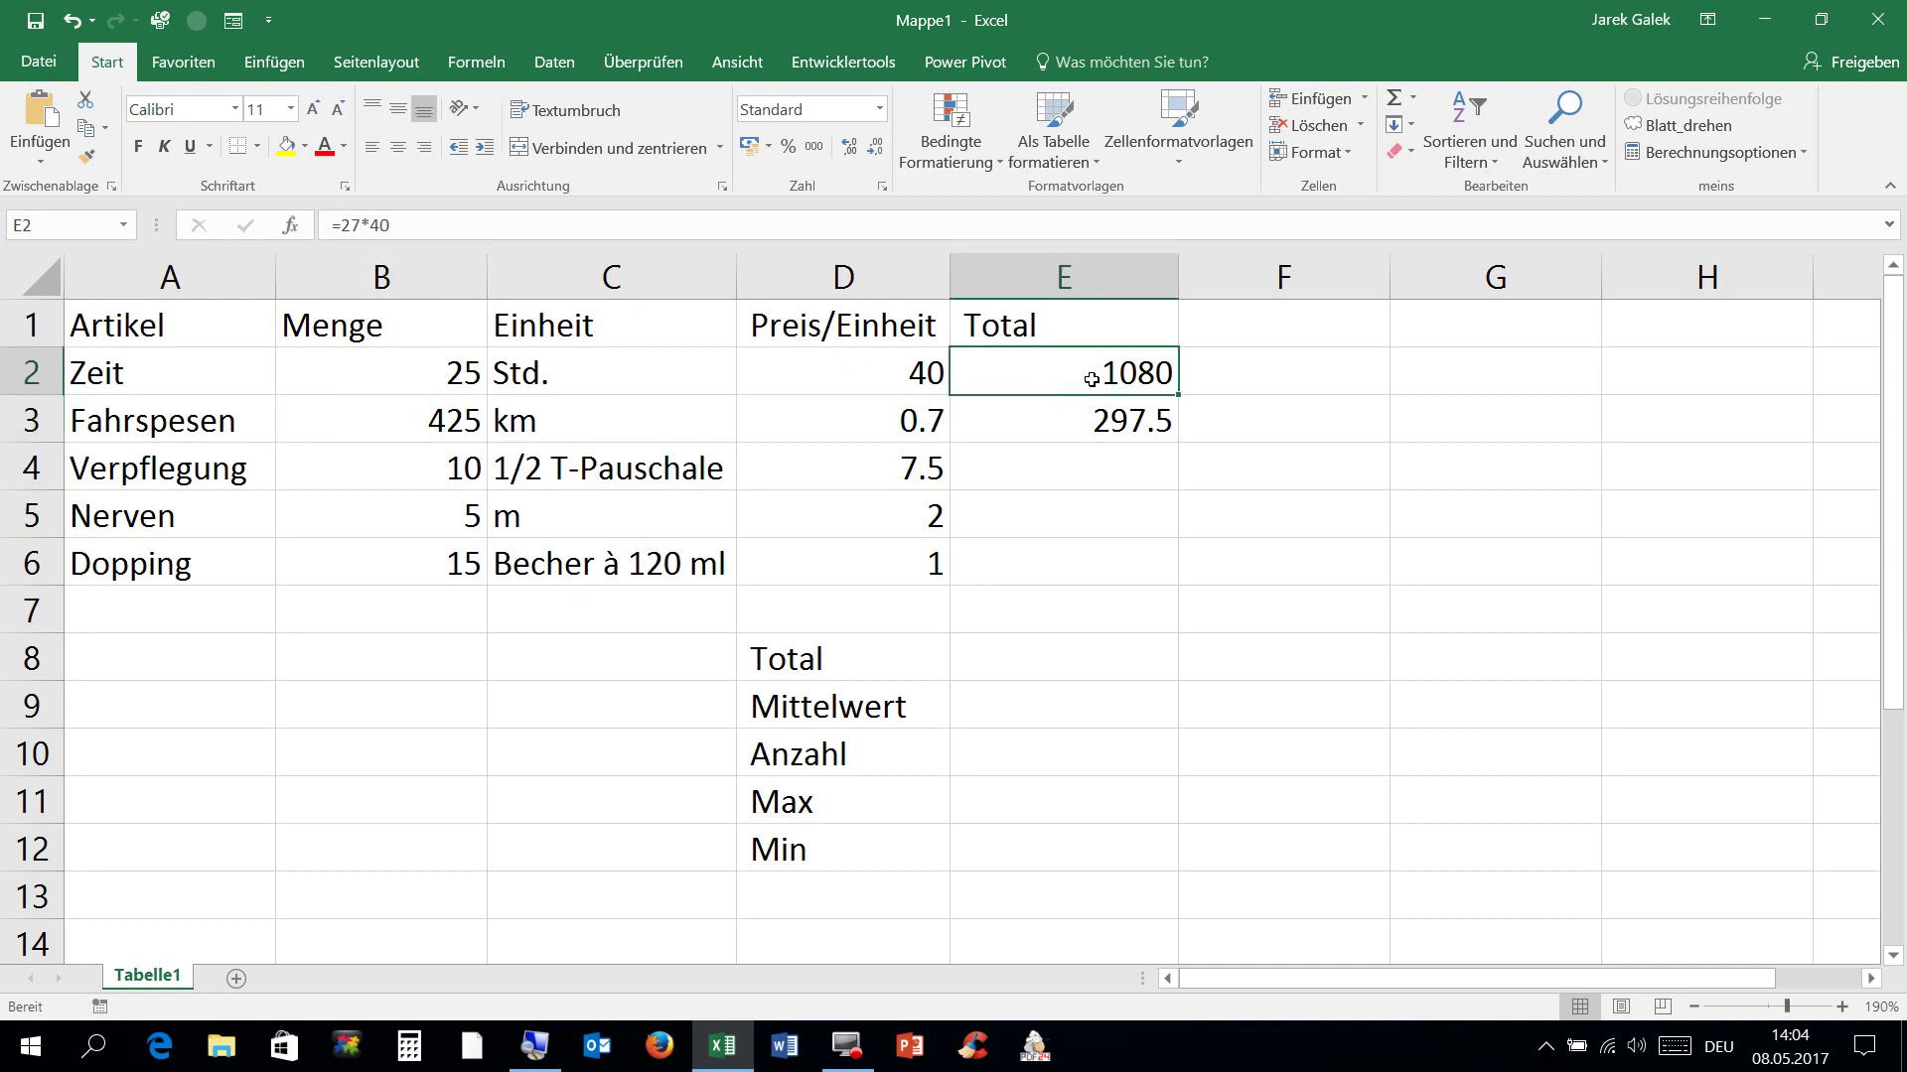
# Step: Replace the Zeit total in E2 with the formula =B2*D2, giving 1000
pyautogui.write('=')
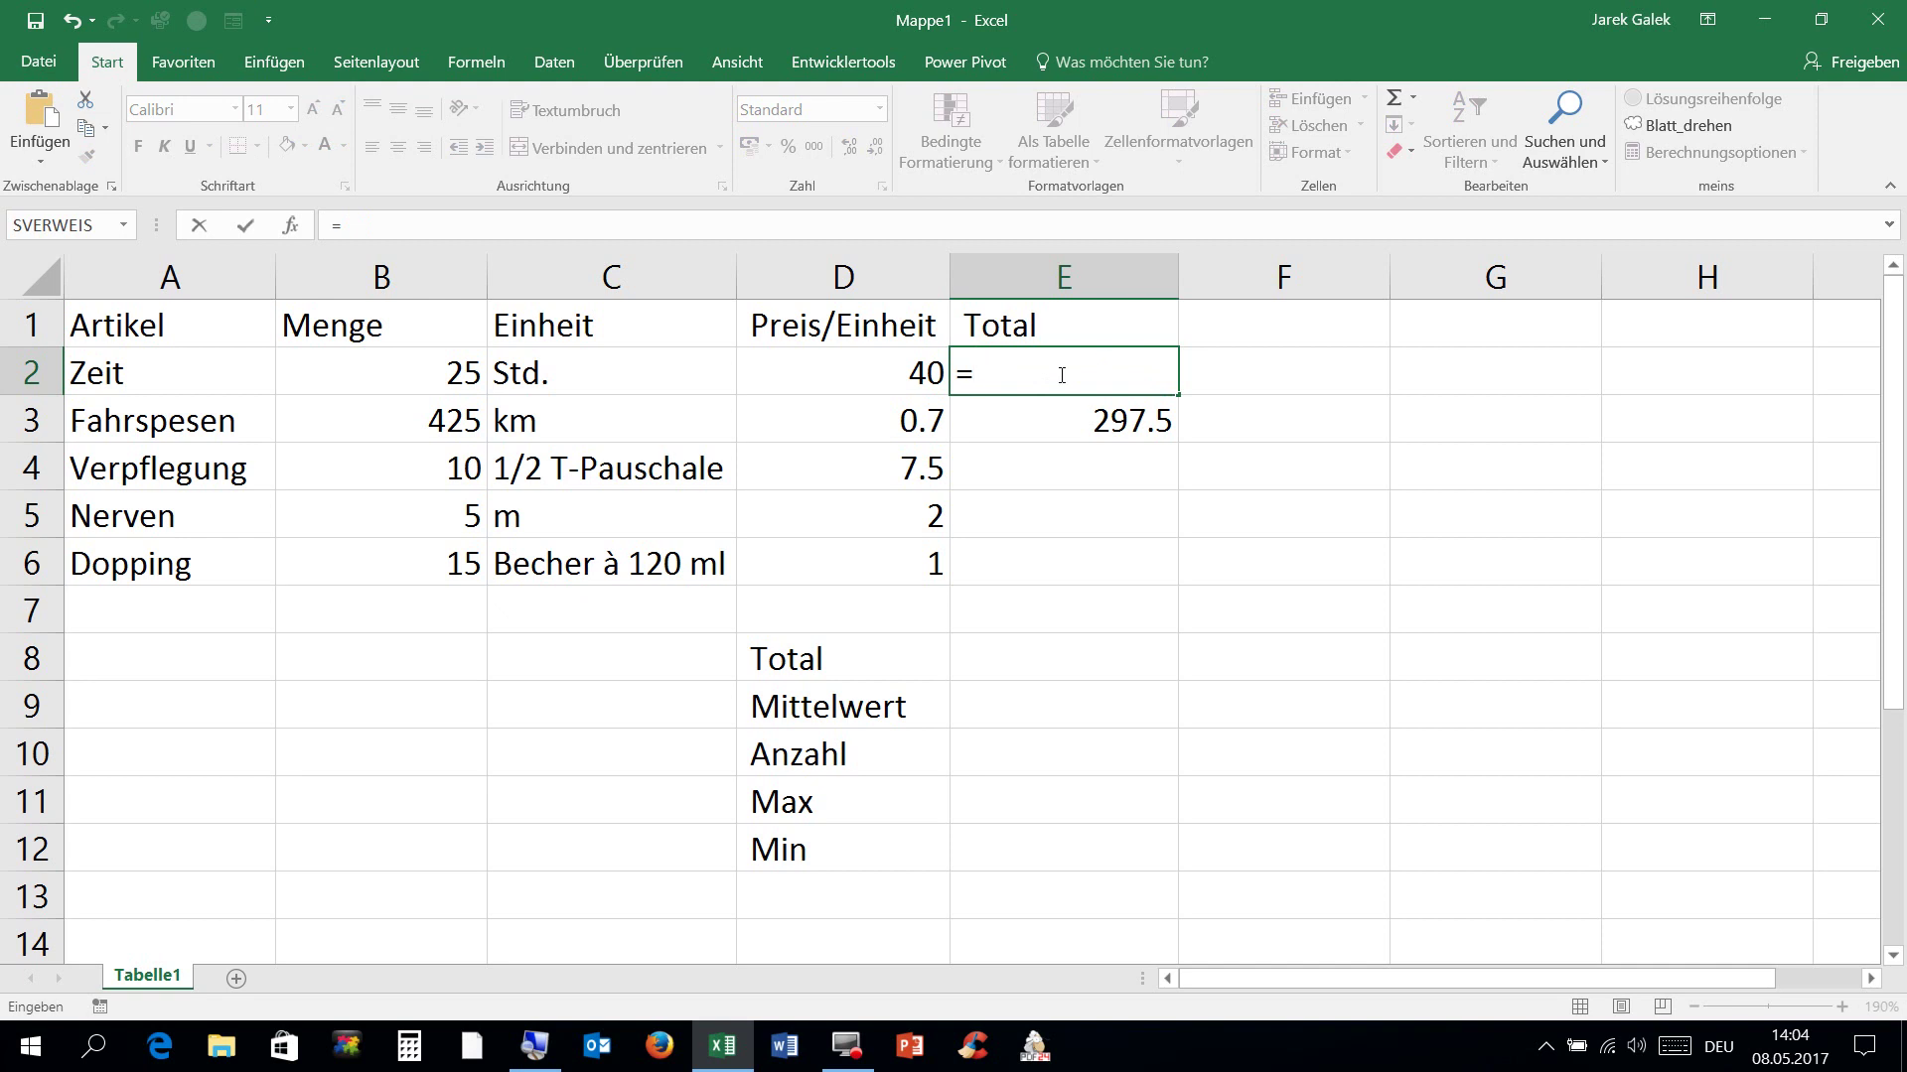
pyautogui.click(415, 382)
pyautogui.write('*')
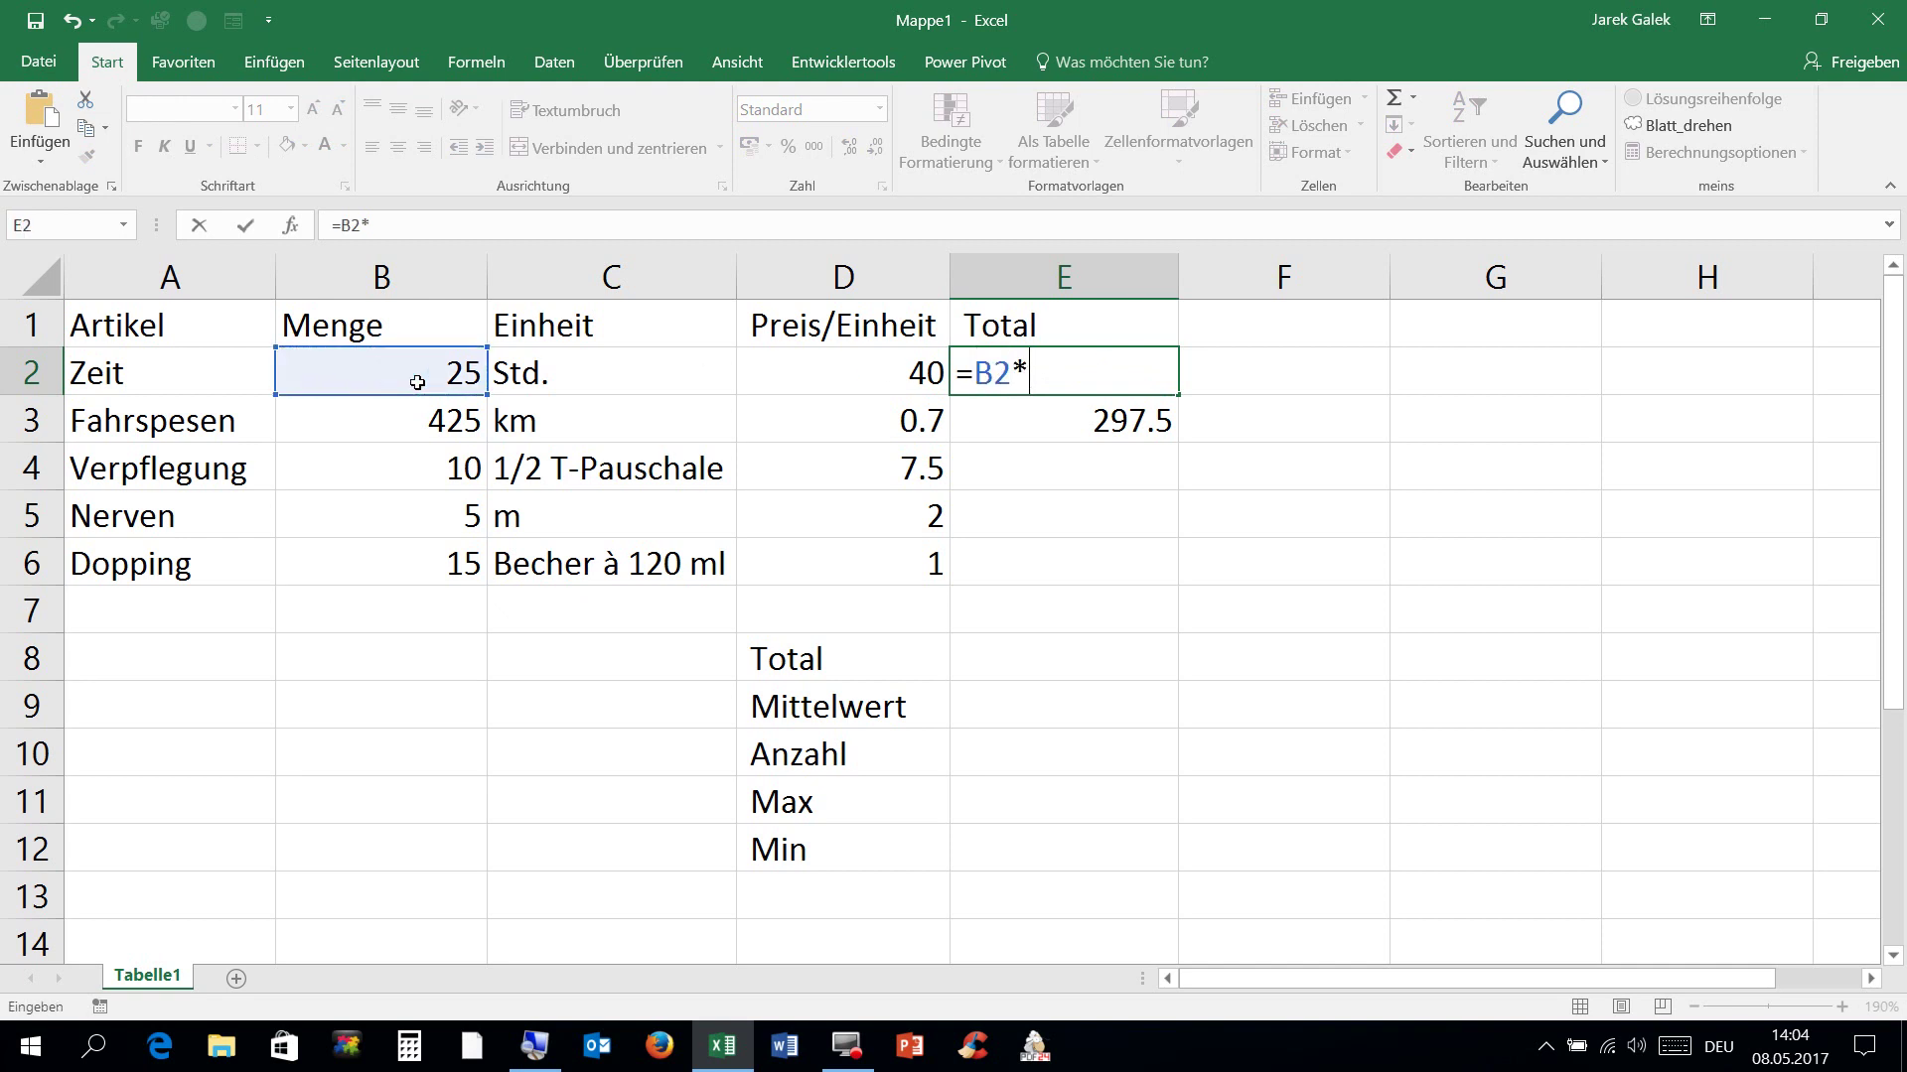
pyautogui.click(846, 394)
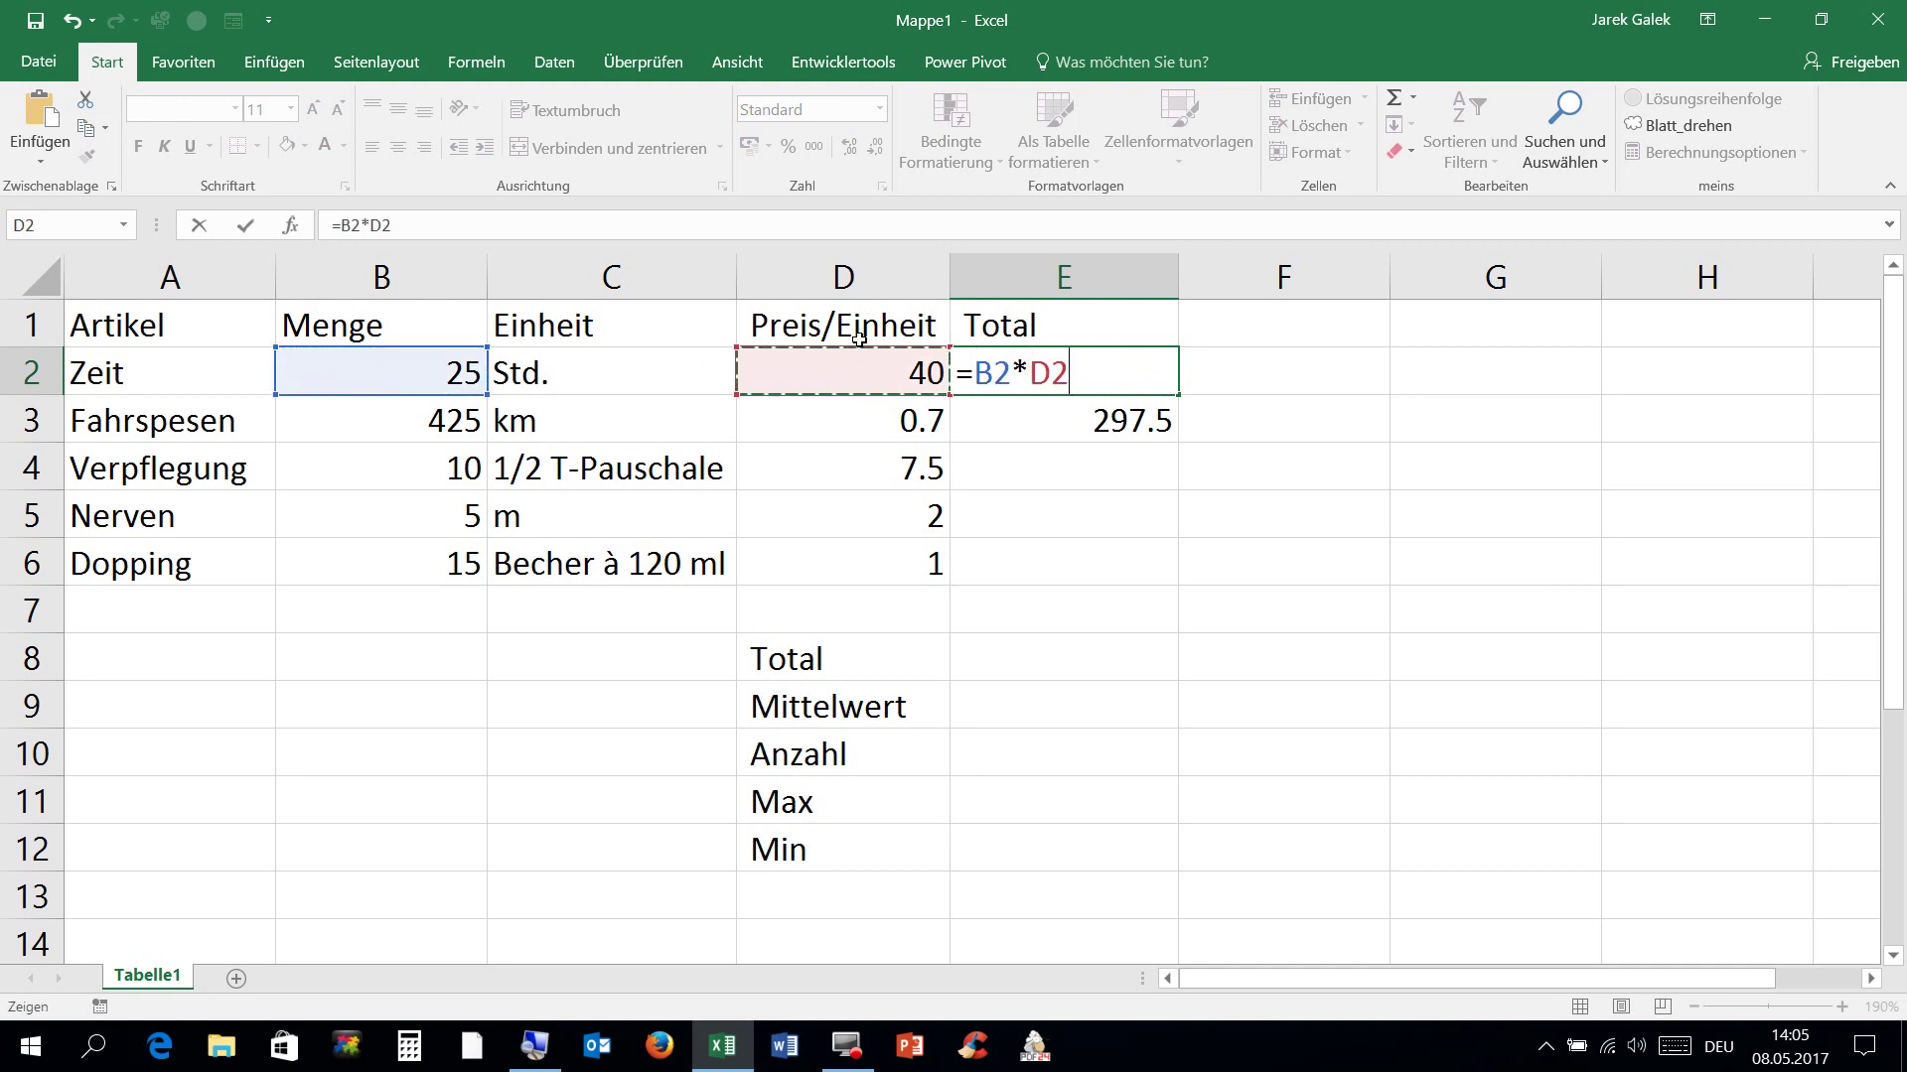
pyautogui.press('Return')
# Step: Clear E3 and fill the E2 formula down to E6, yielding 297.5, 75, 10 and 15
pyautogui.press('Delete')
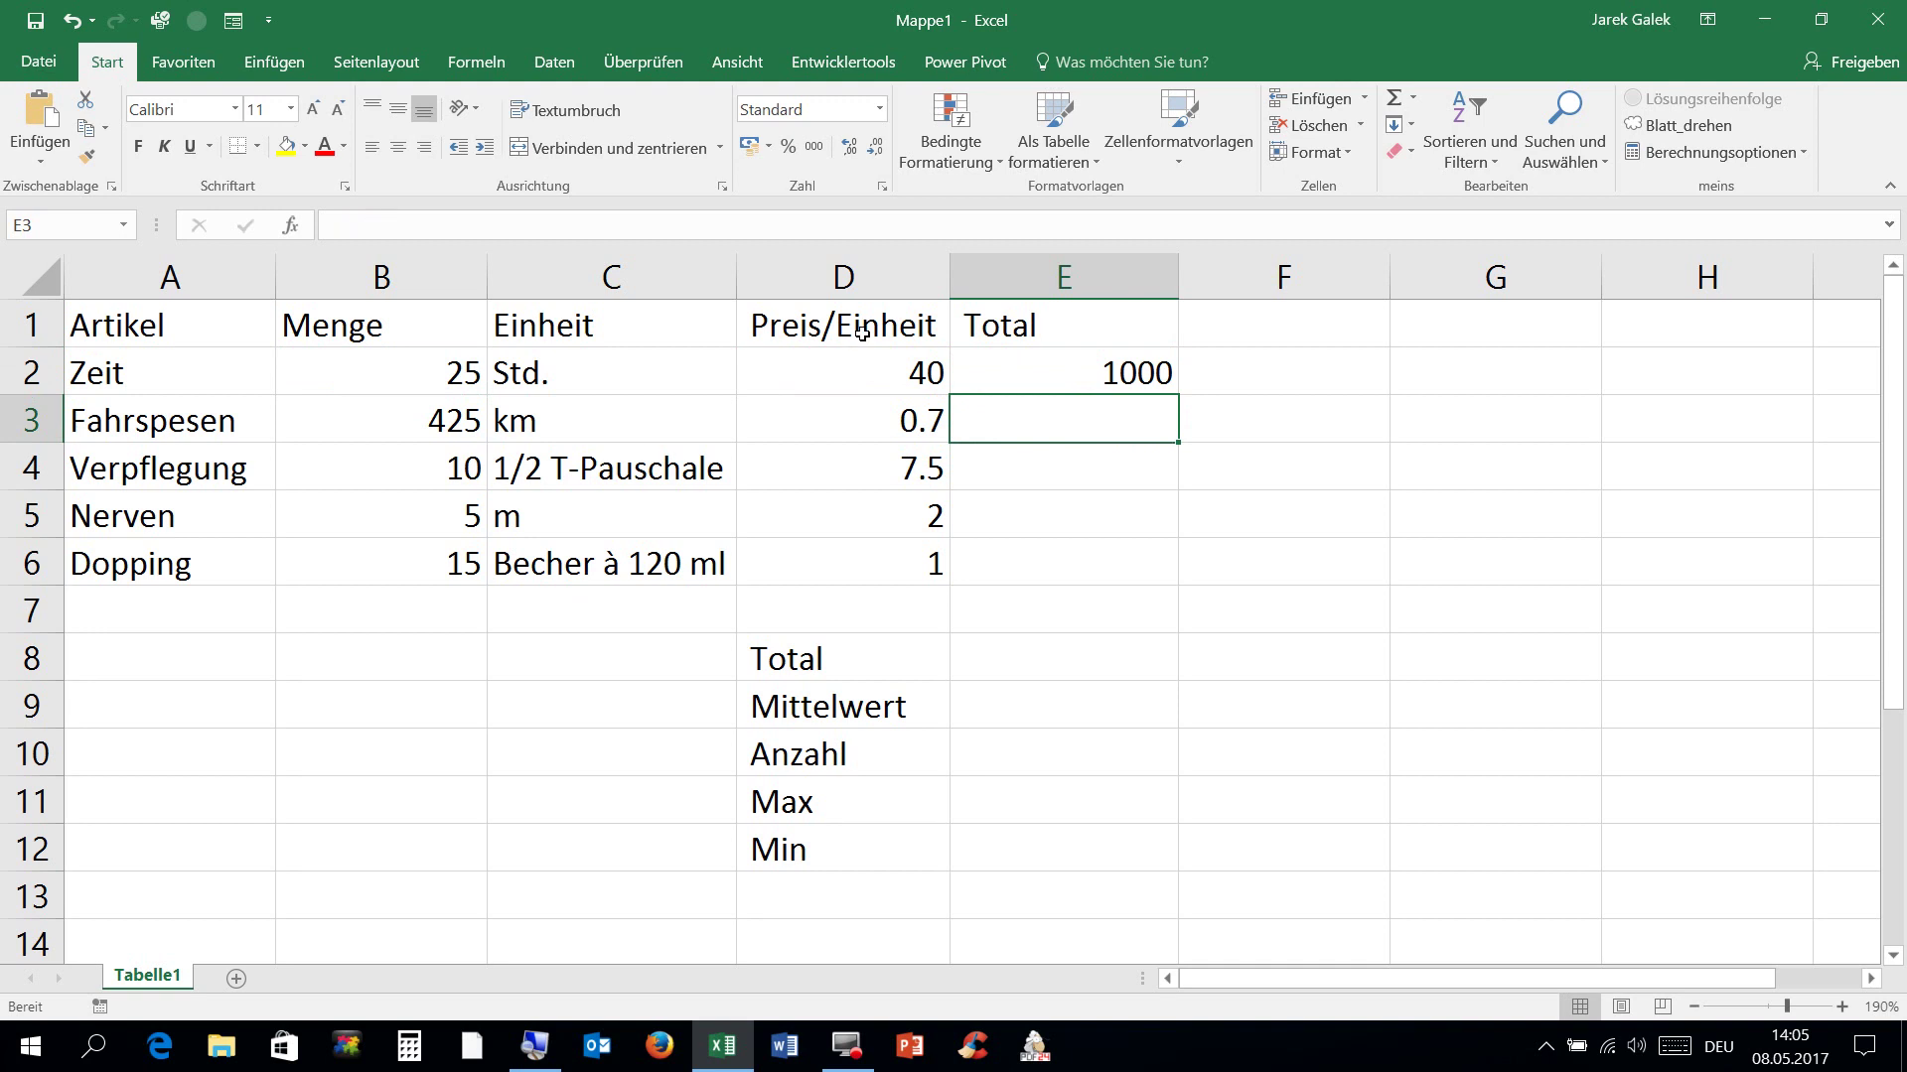
pyautogui.click(1127, 536)
pyautogui.press('Down')
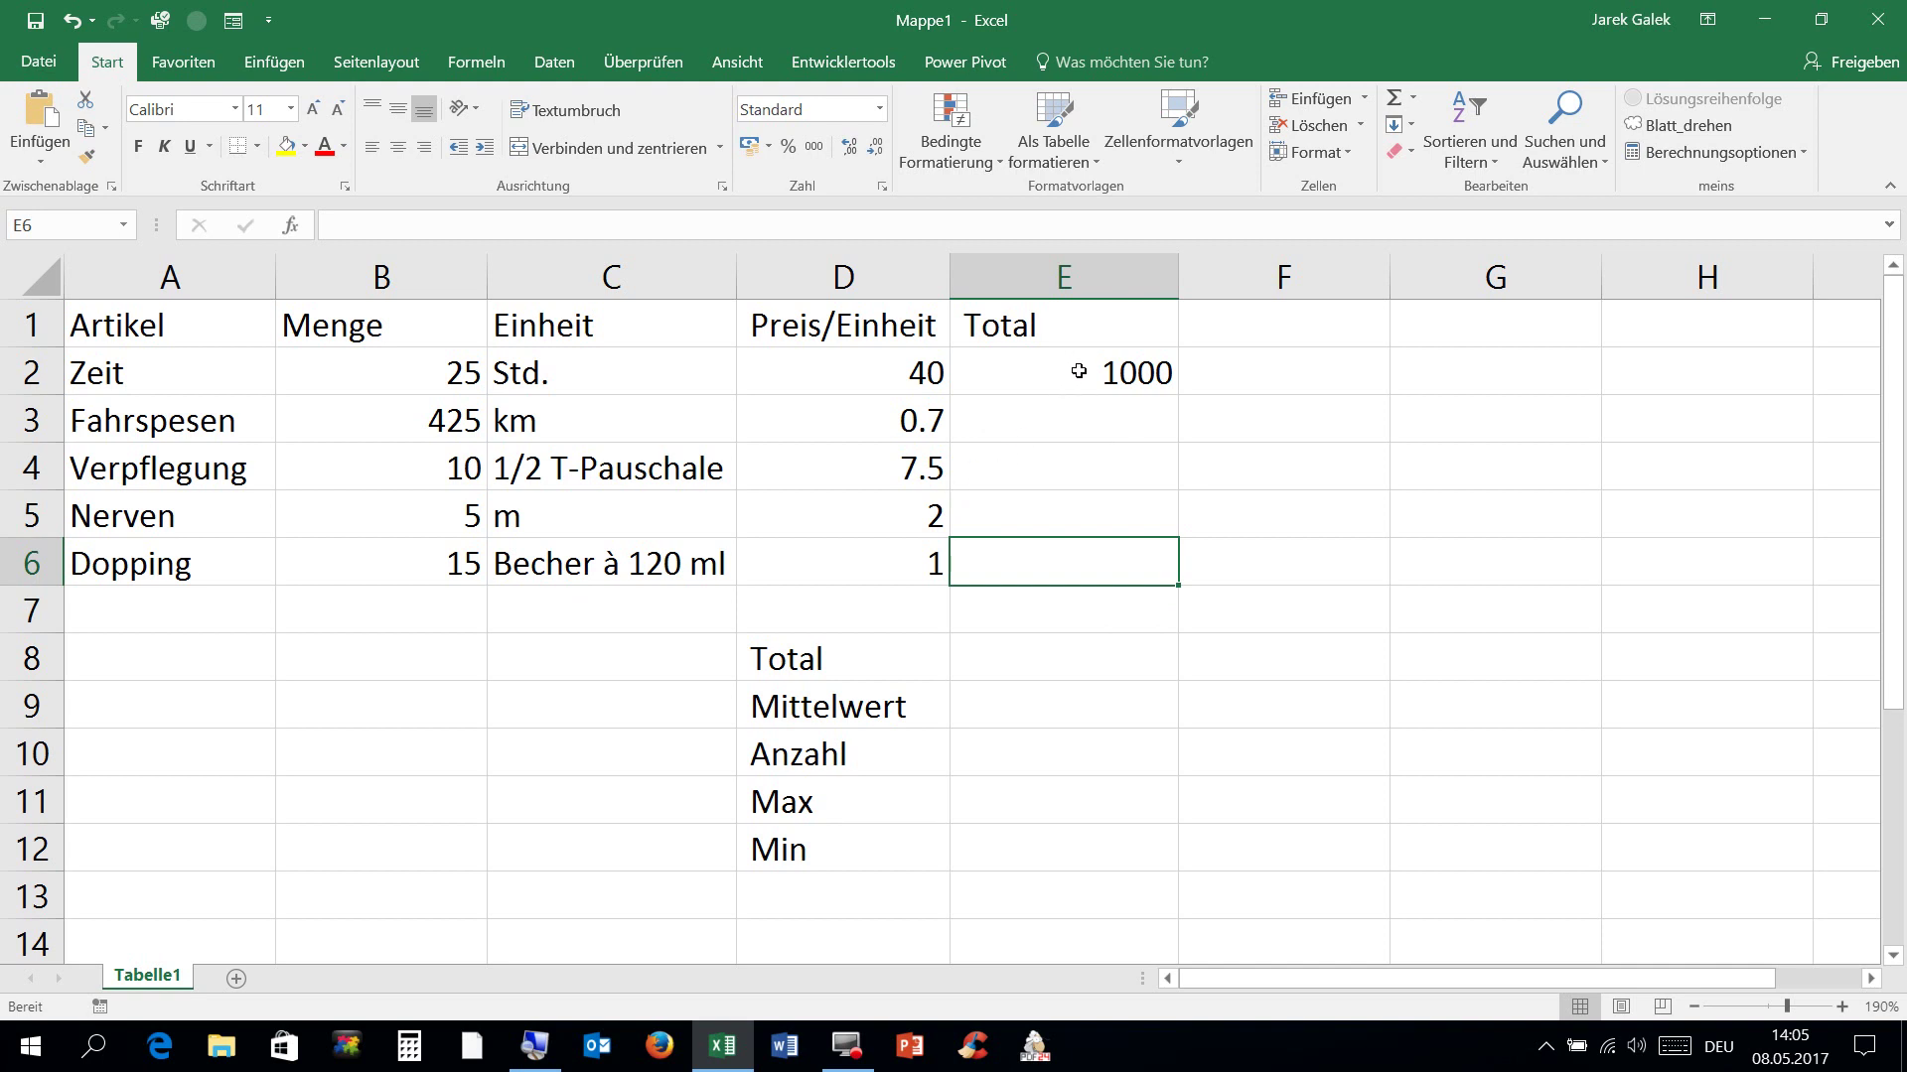
pyautogui.click(1077, 369)
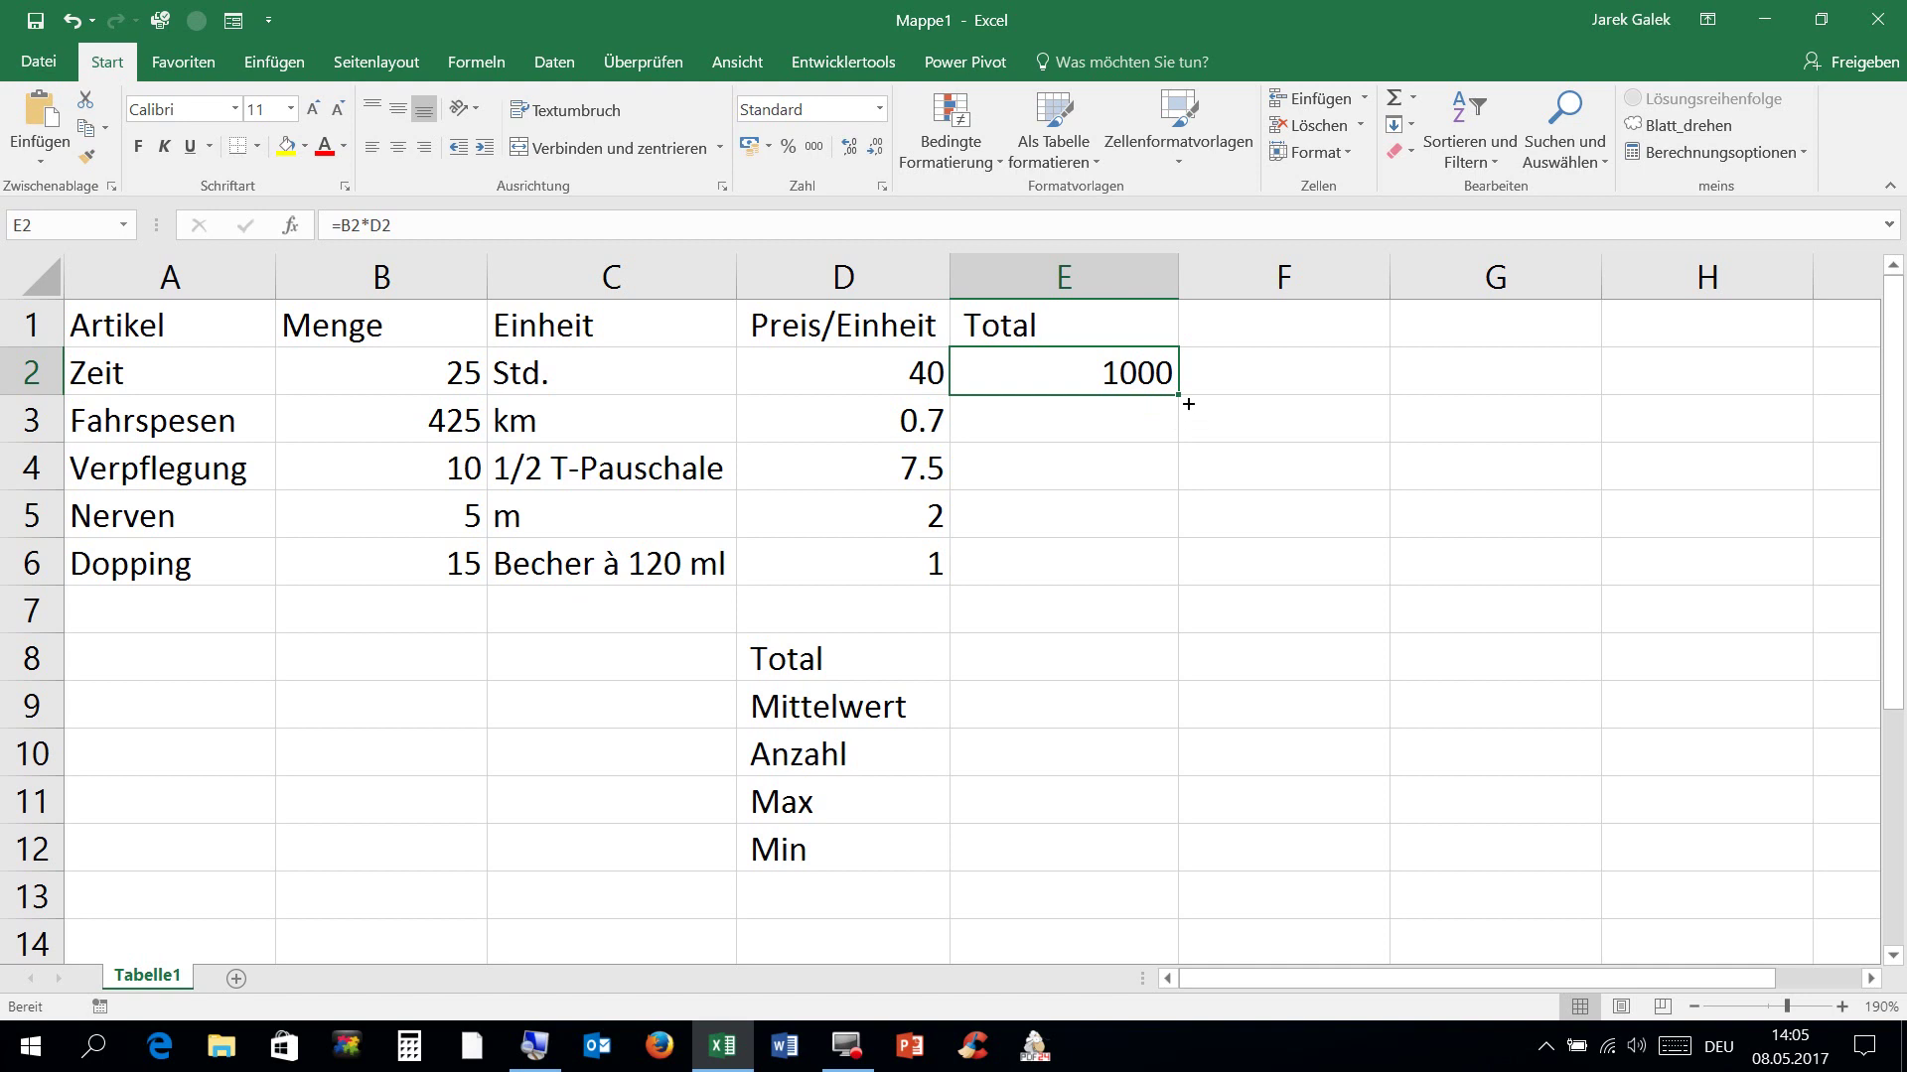
pyautogui.doubleClick(1188, 404)
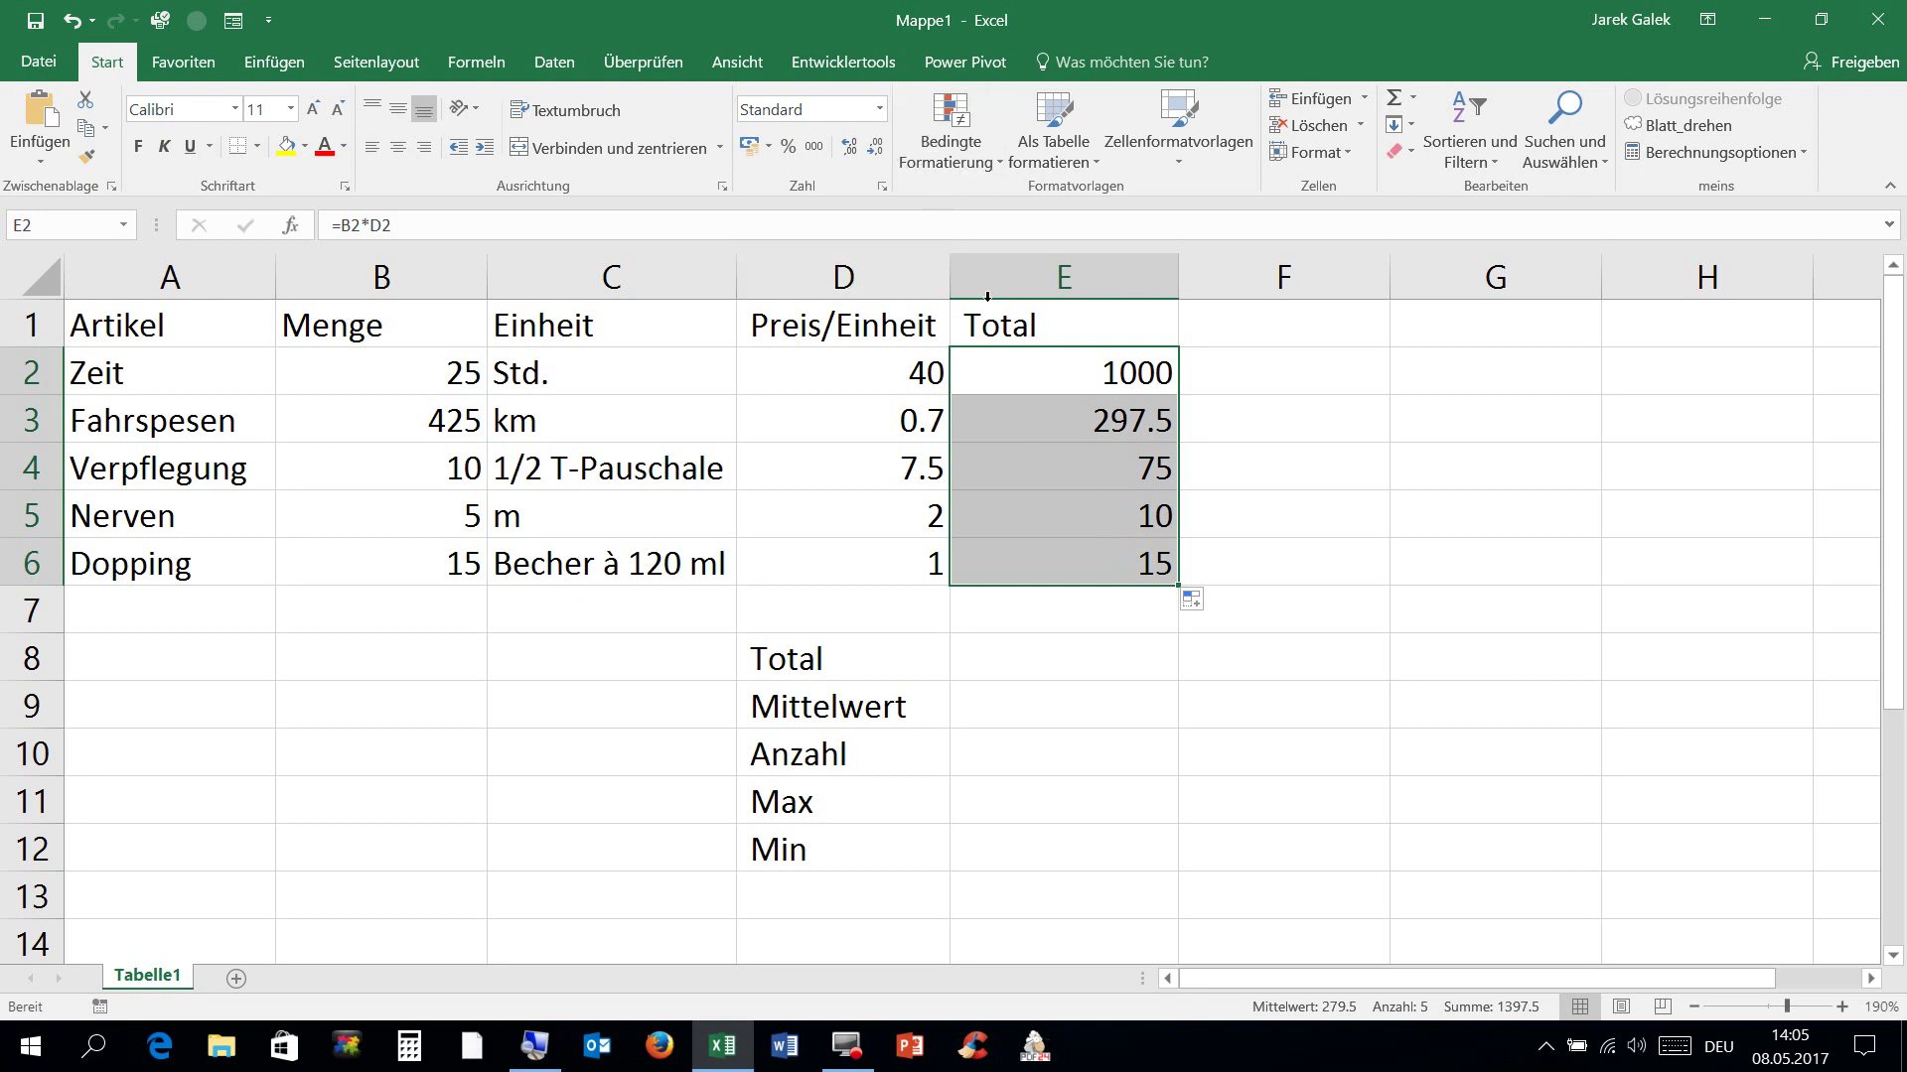
pyautogui.click(935, 157)
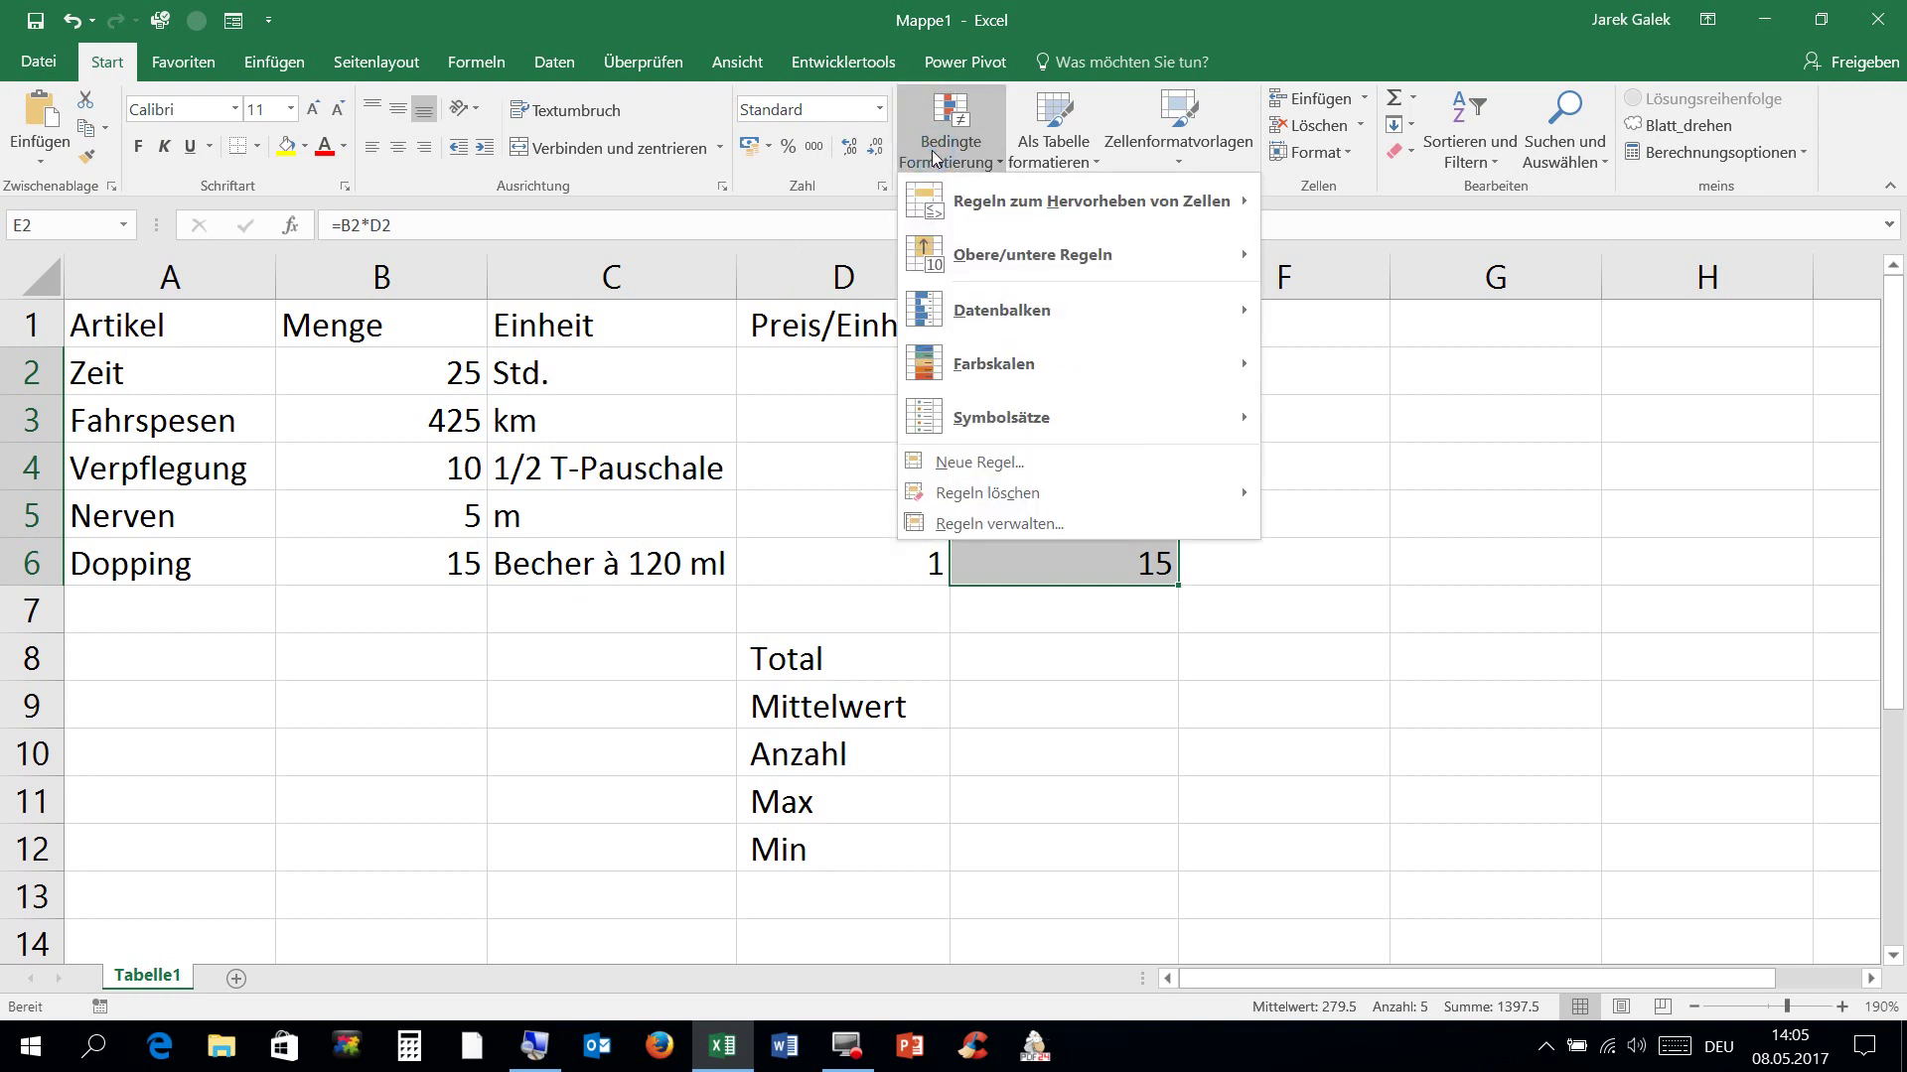
pyautogui.moveTo(1001, 309)
pyautogui.click(1323, 334)
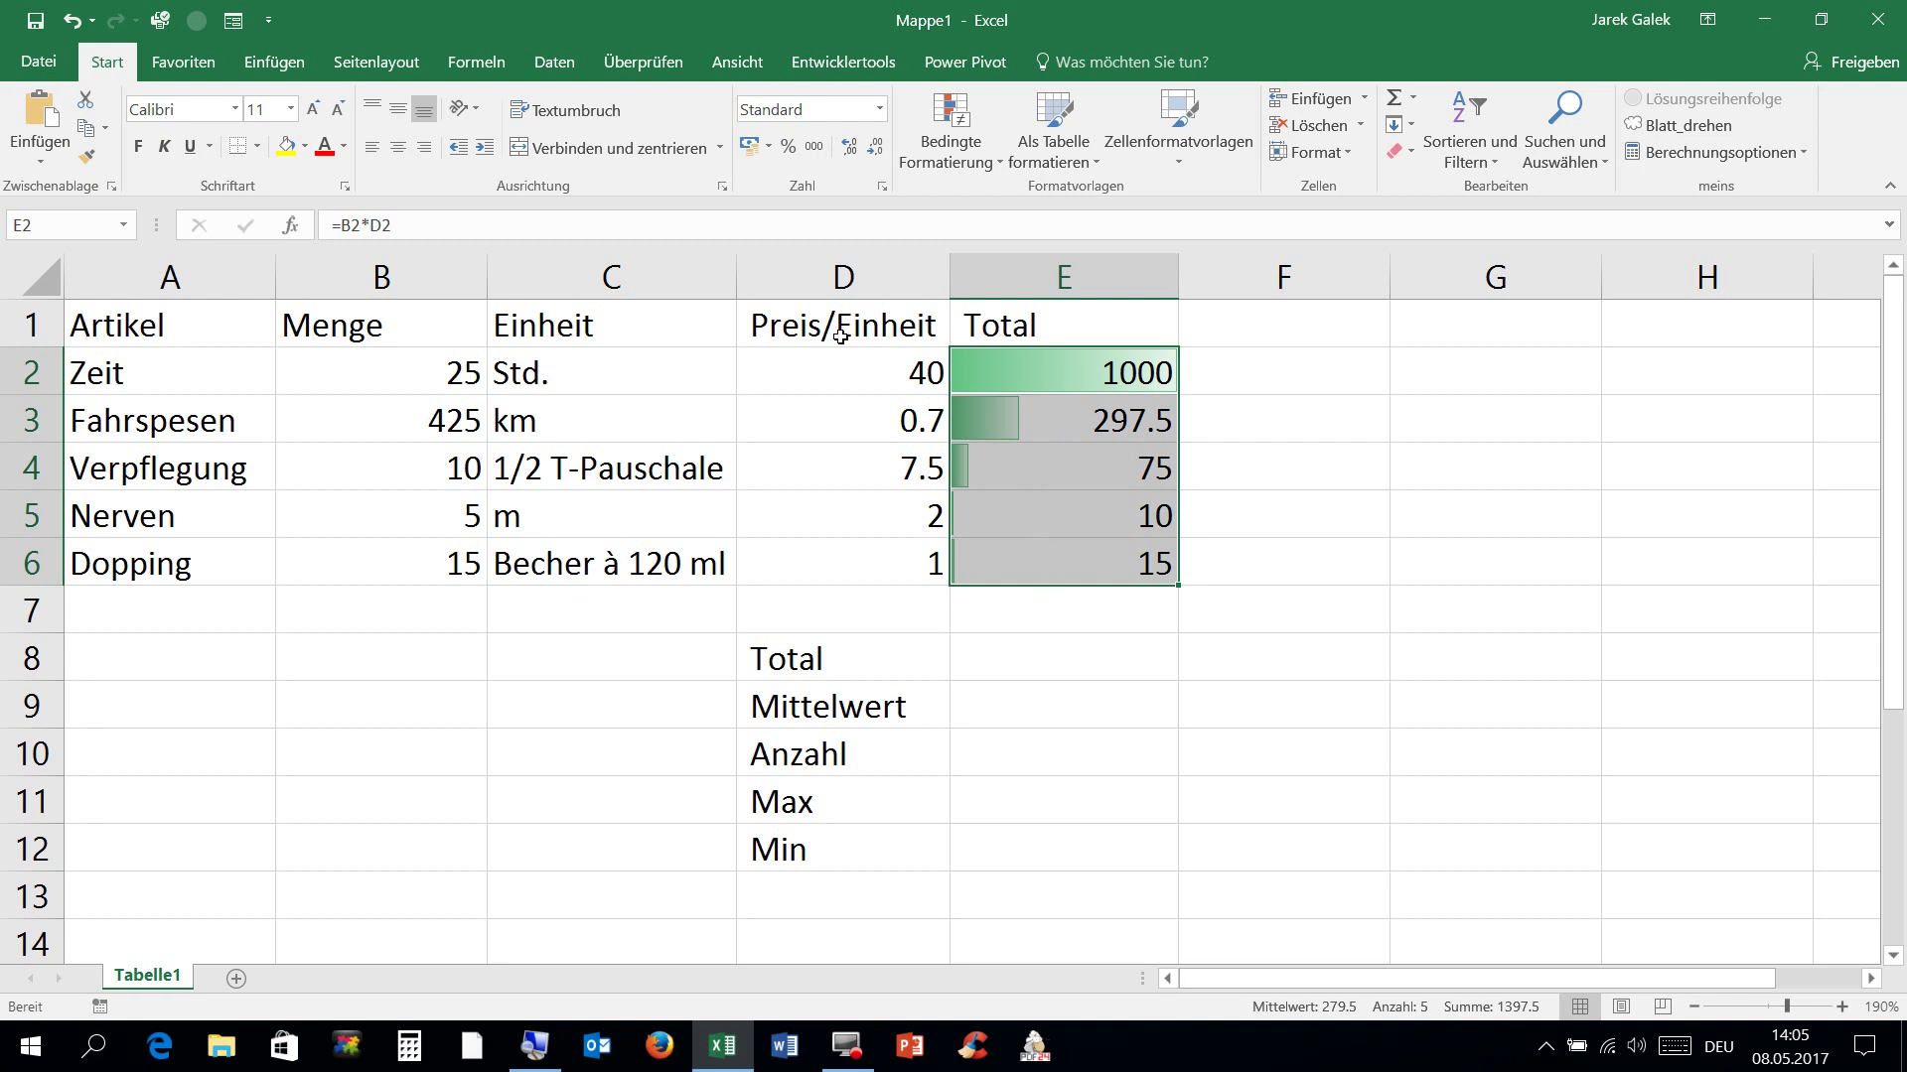
pyautogui.click(70, 20)
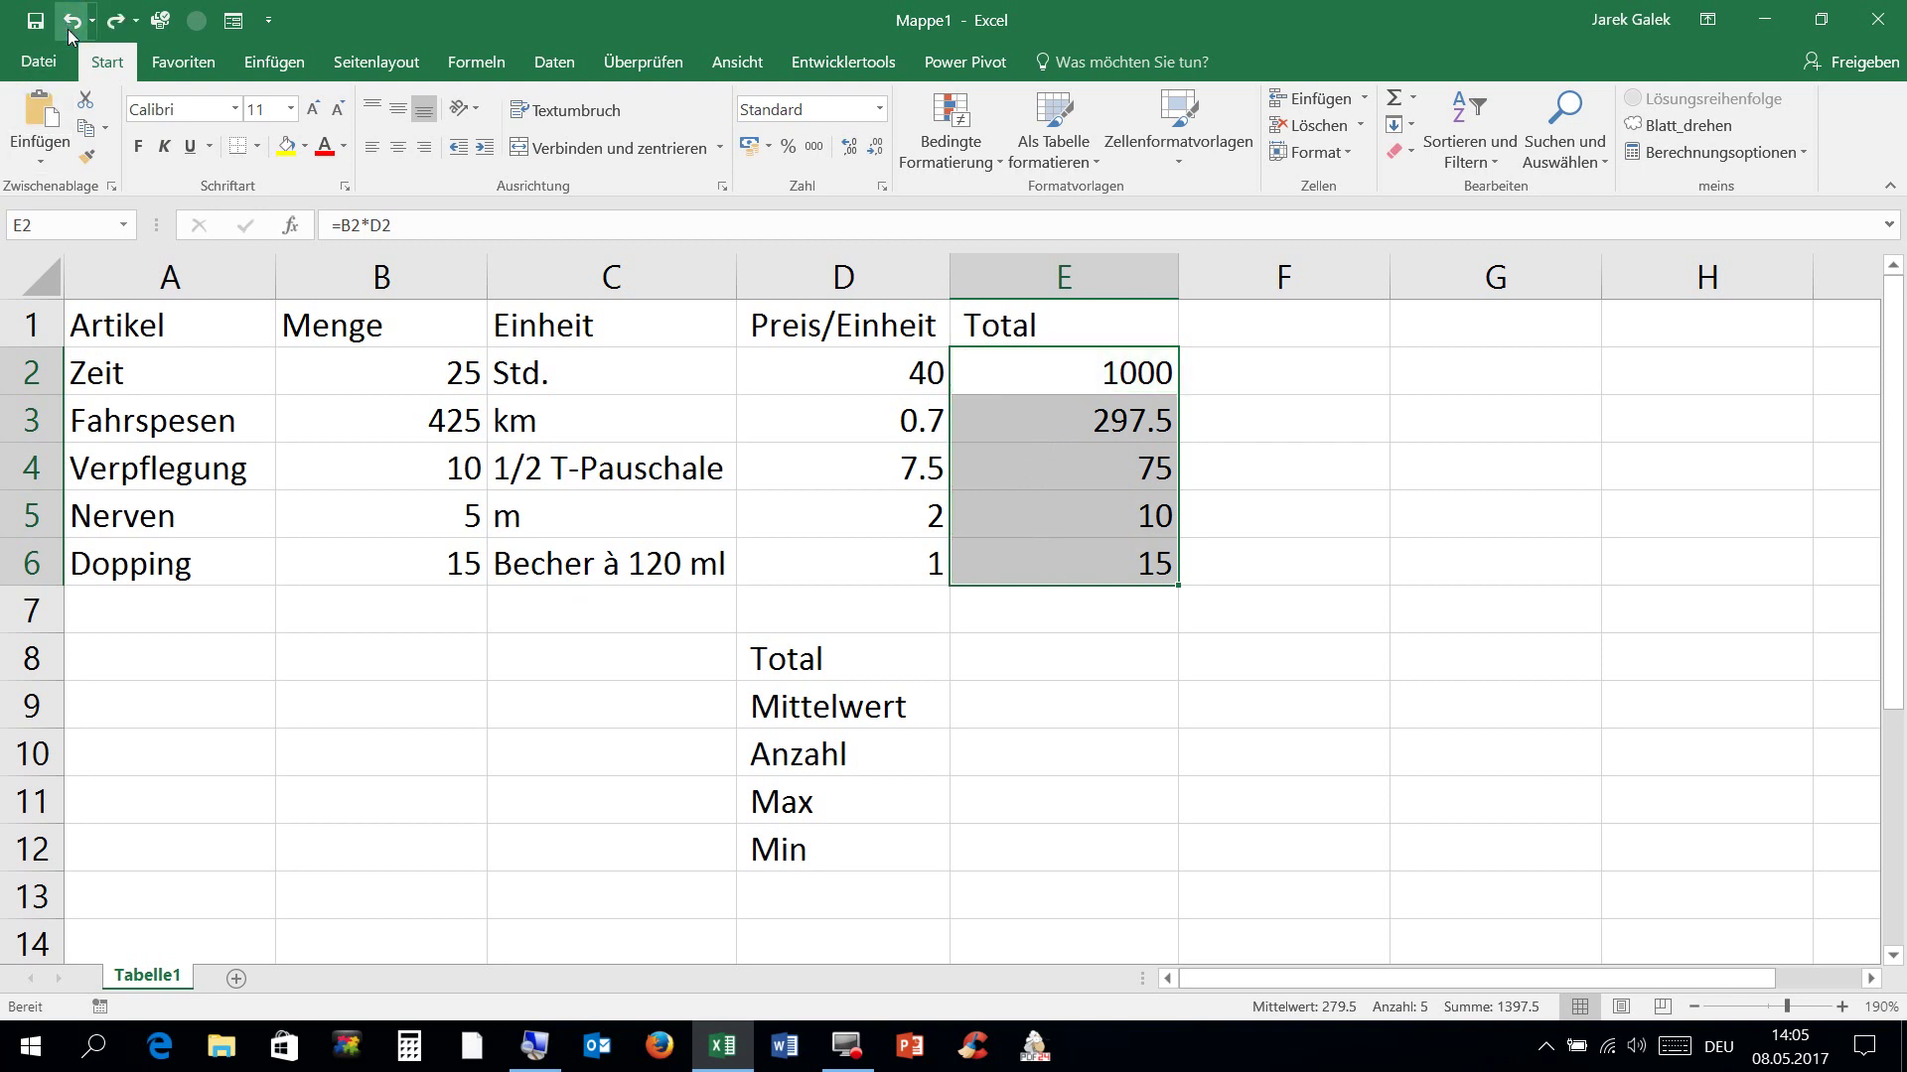
# Step: Apply a green-yellow-red color scale to totals E2:E6, showing 1000 in red
pyautogui.click(949, 139)
pyautogui.moveTo(1079, 364)
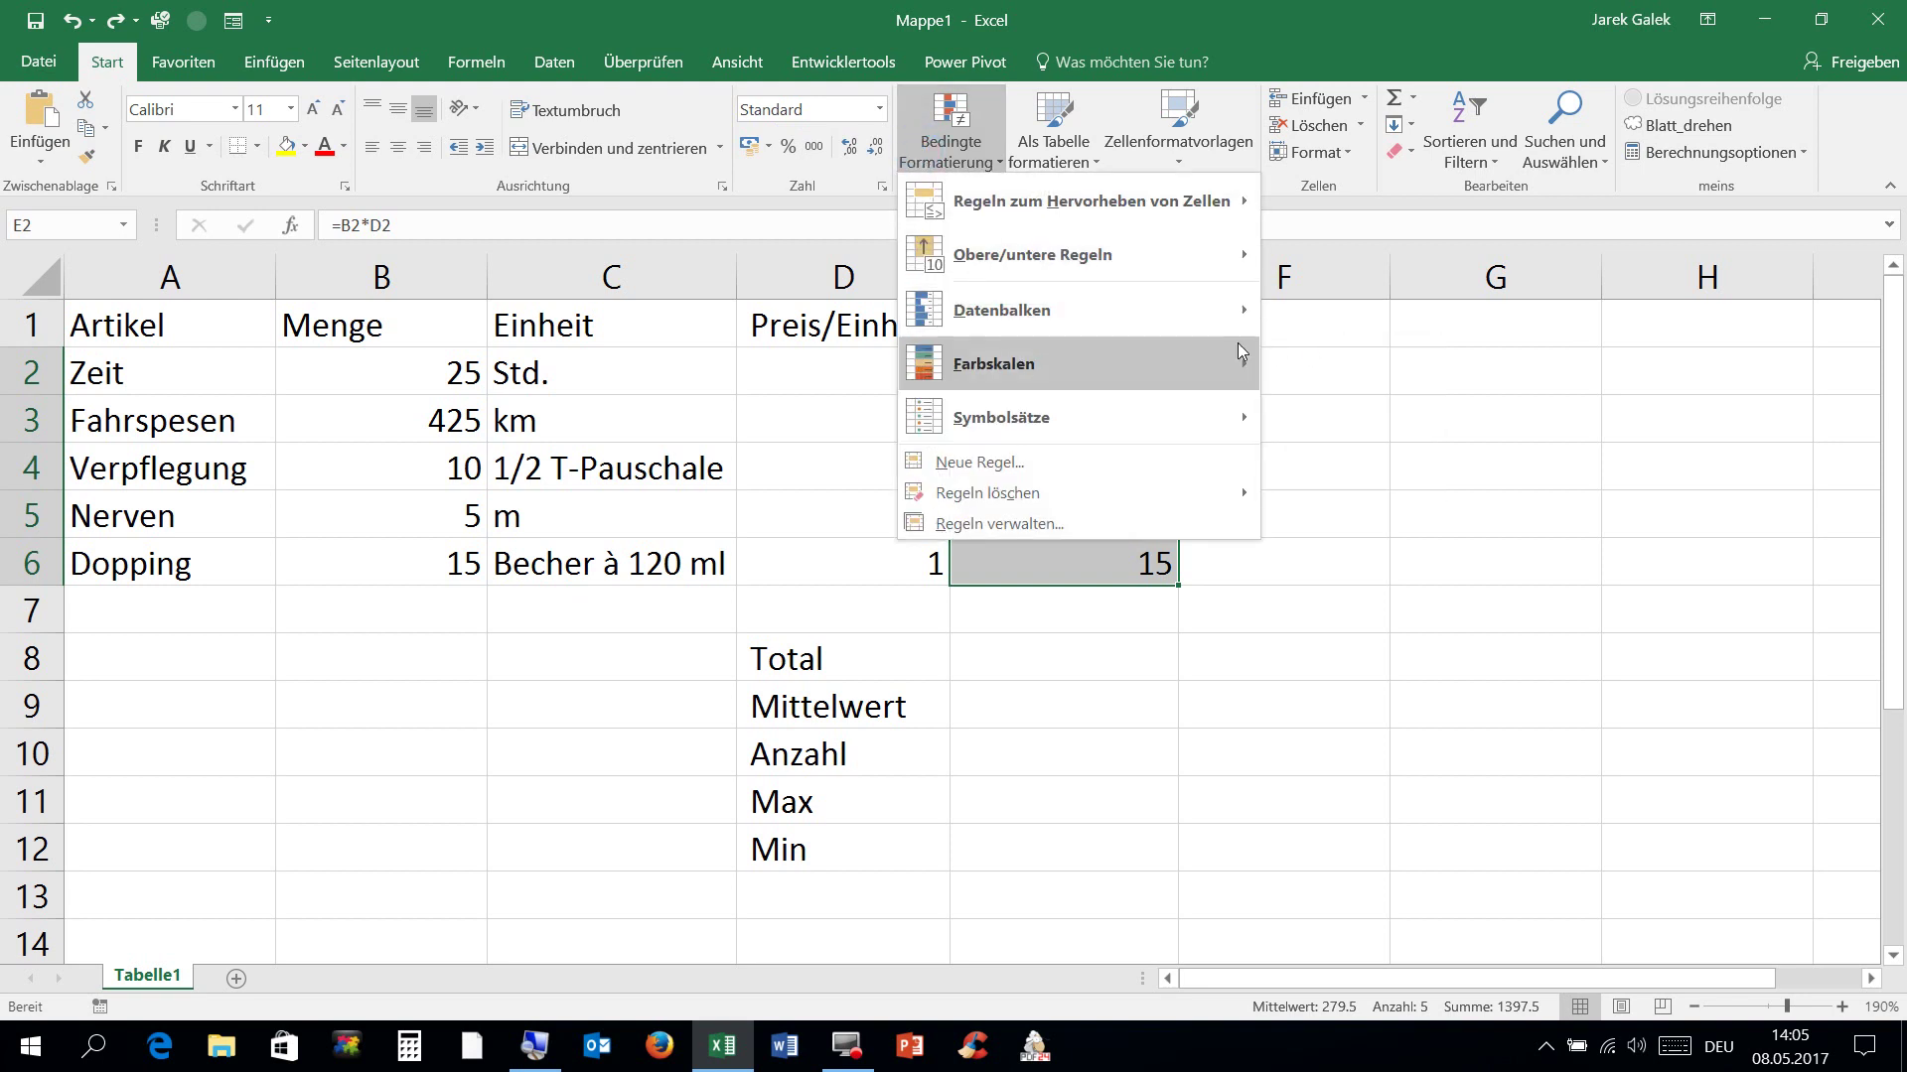
pyautogui.click(1321, 360)
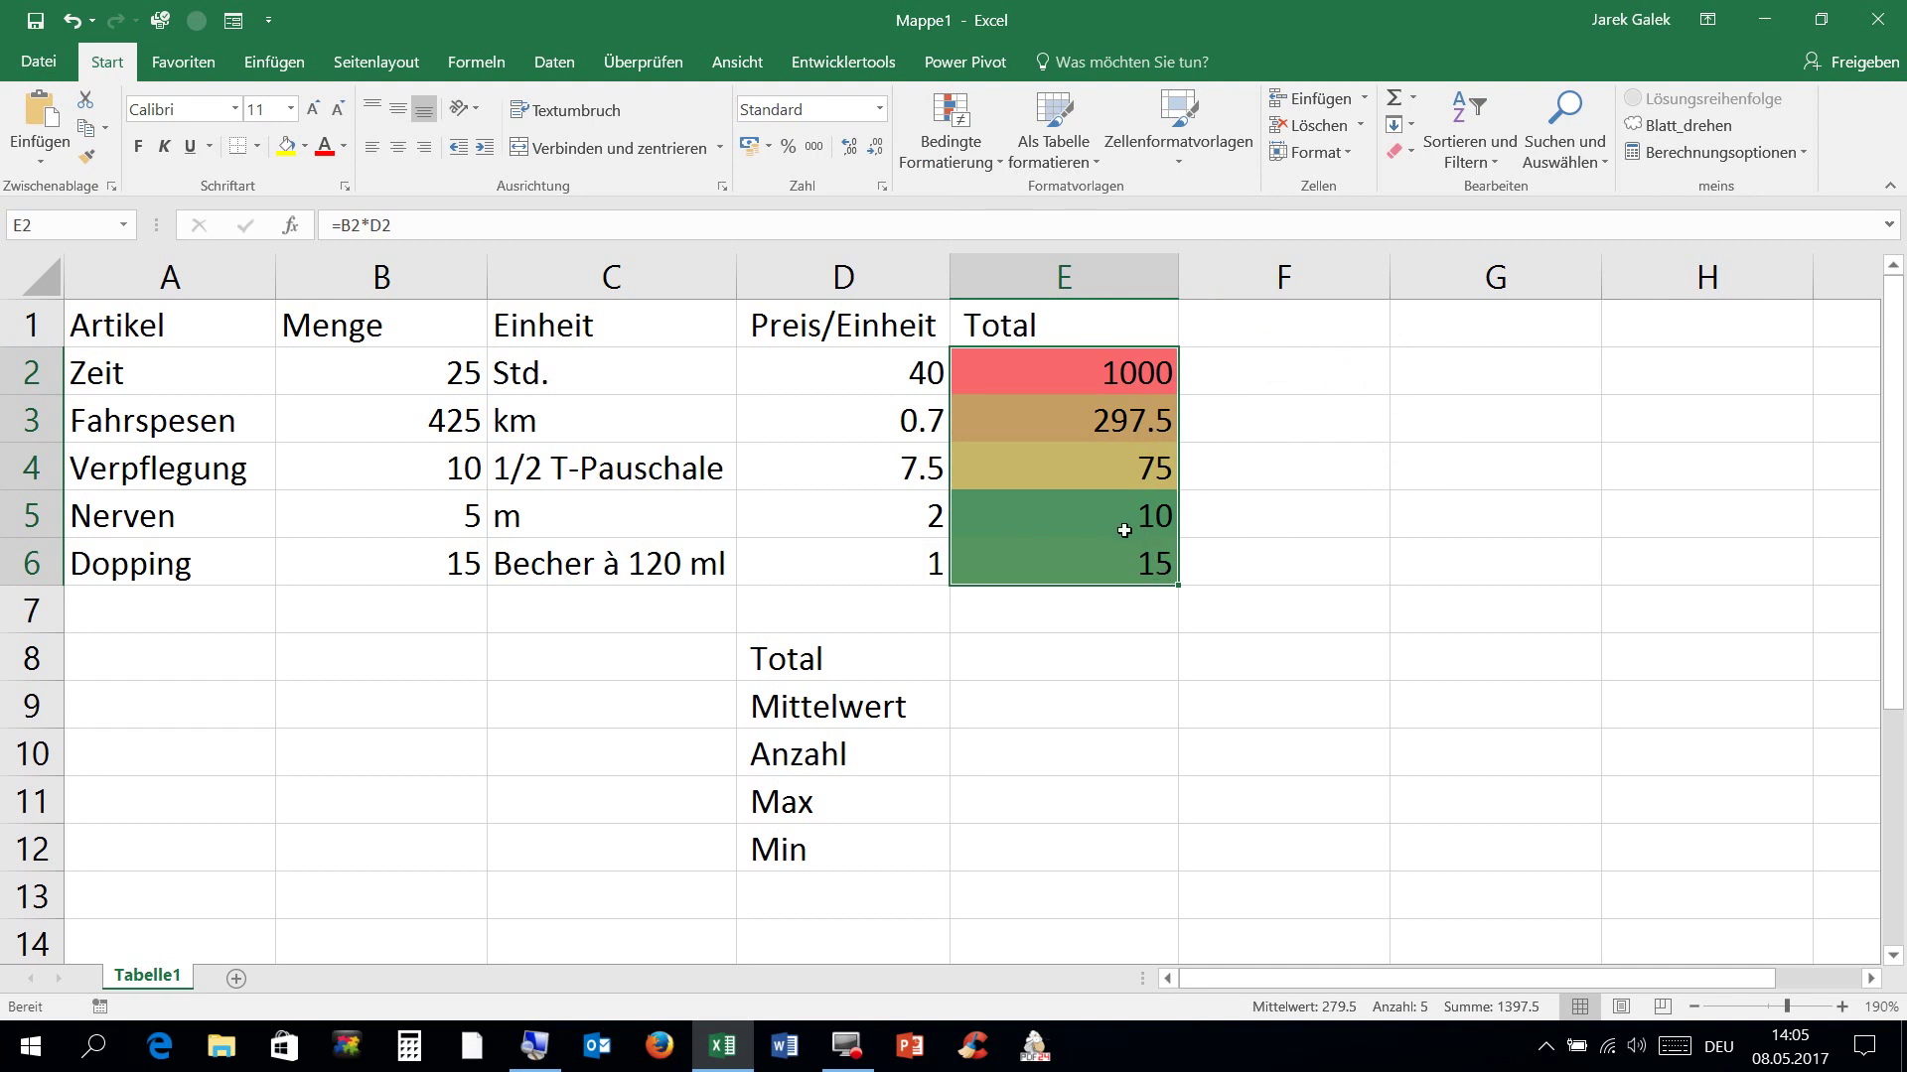
pyautogui.click(1043, 665)
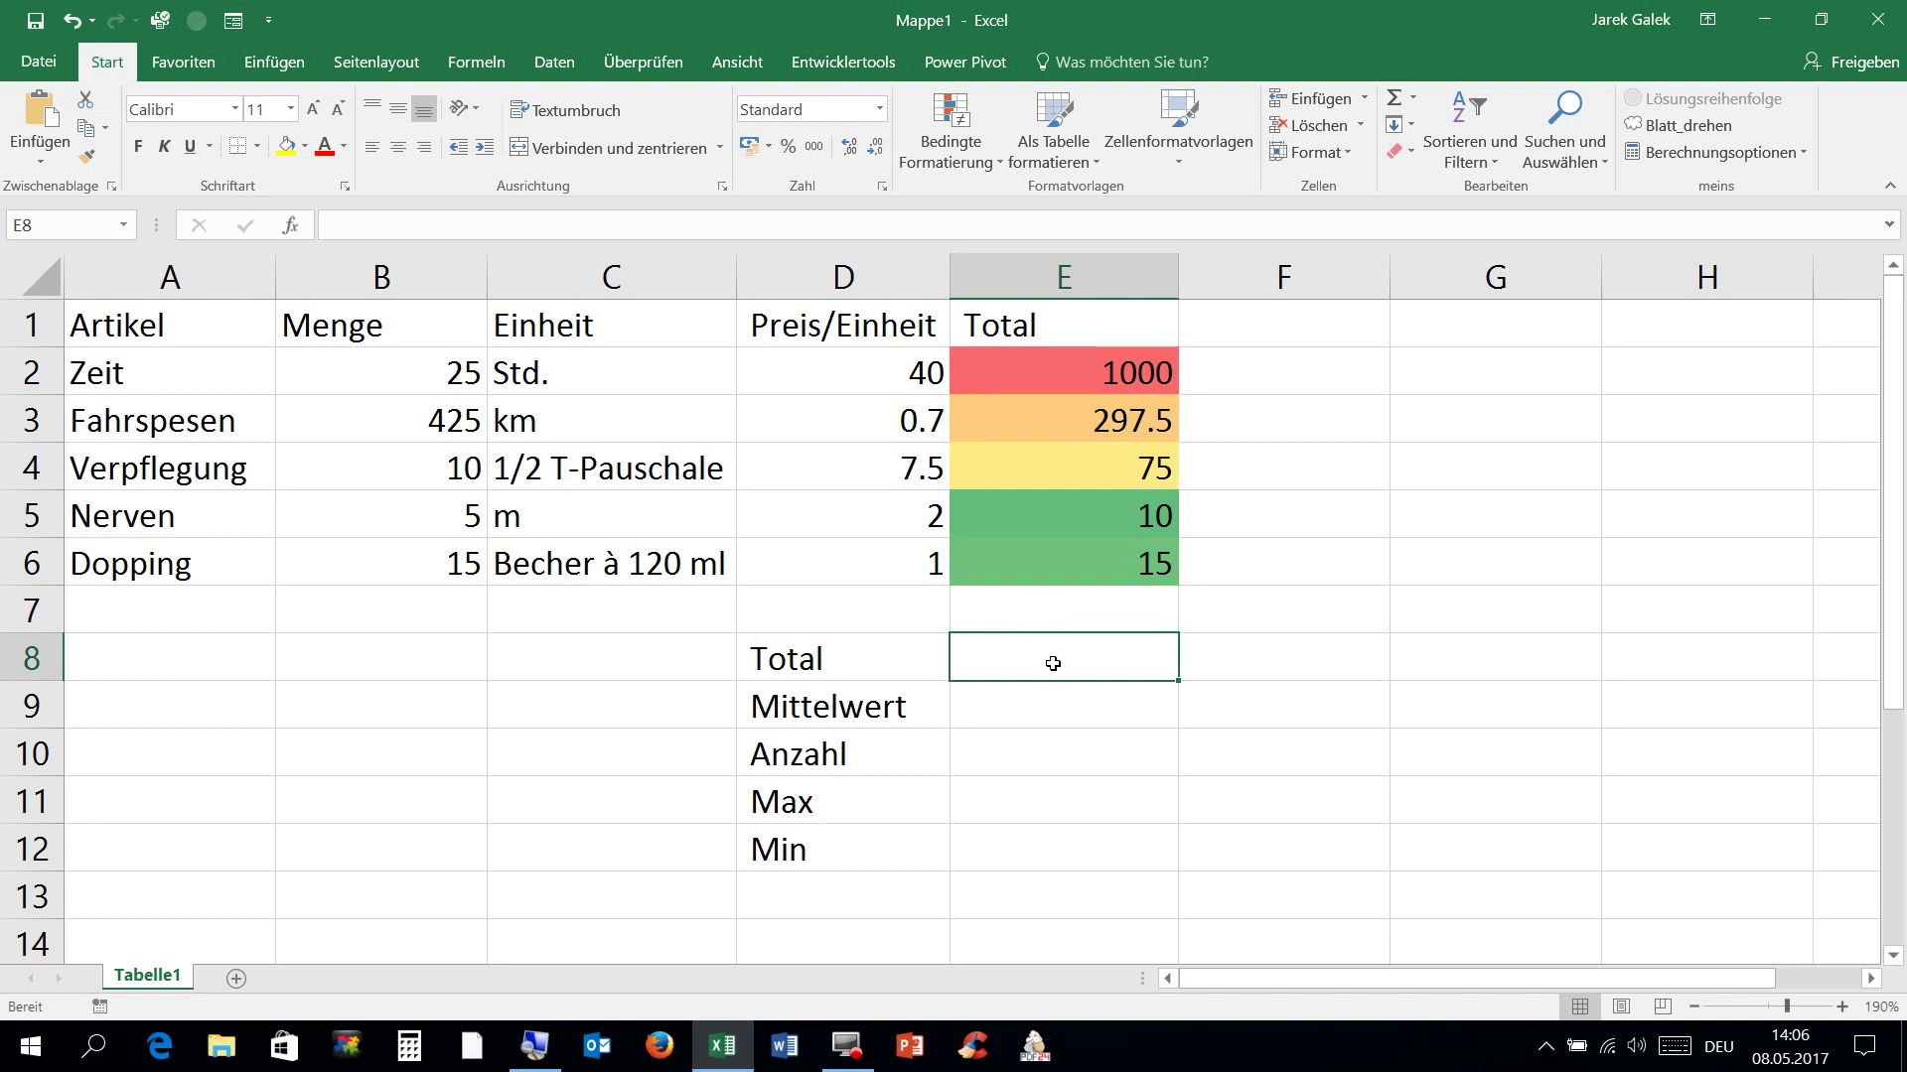
# Step: Rebuild E8 as a SUMME formula over E2:E6, showing 1397.5
pyautogui.click(1395, 100)
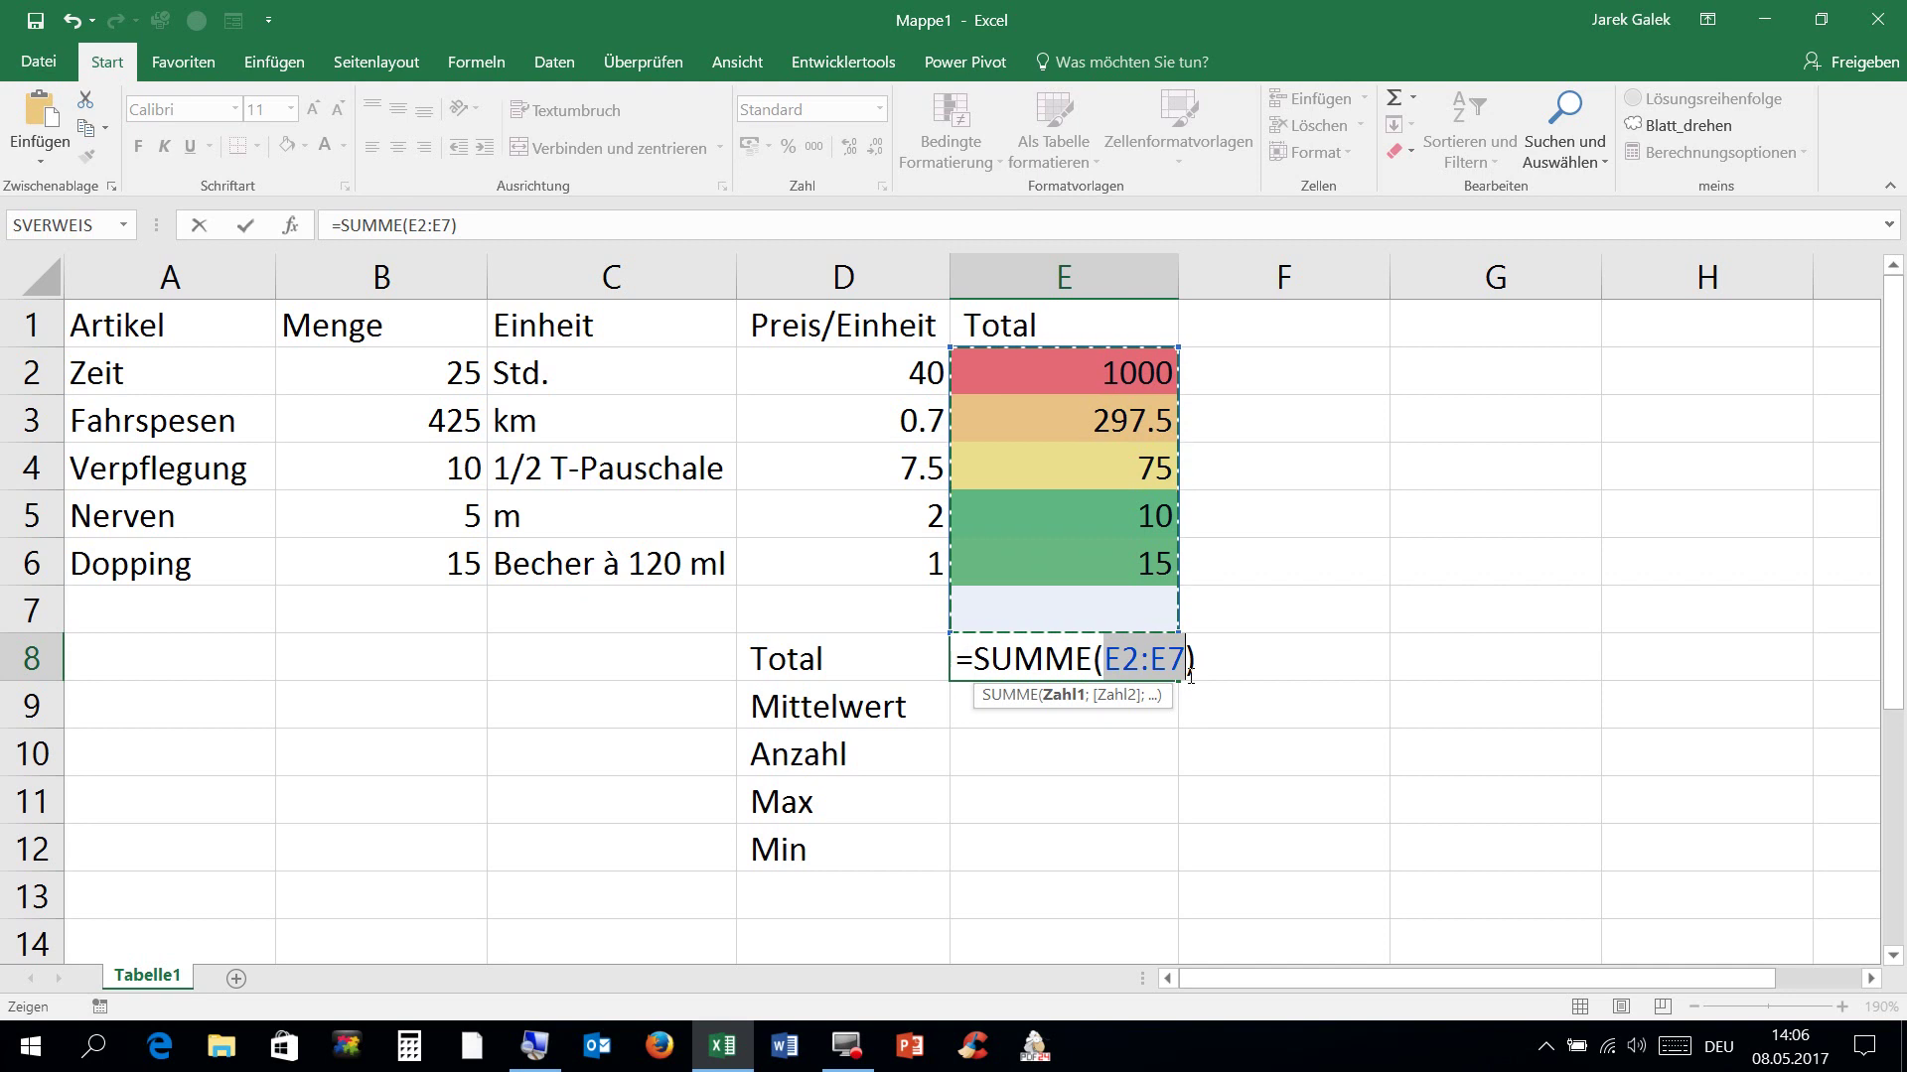
pyautogui.press('Return')
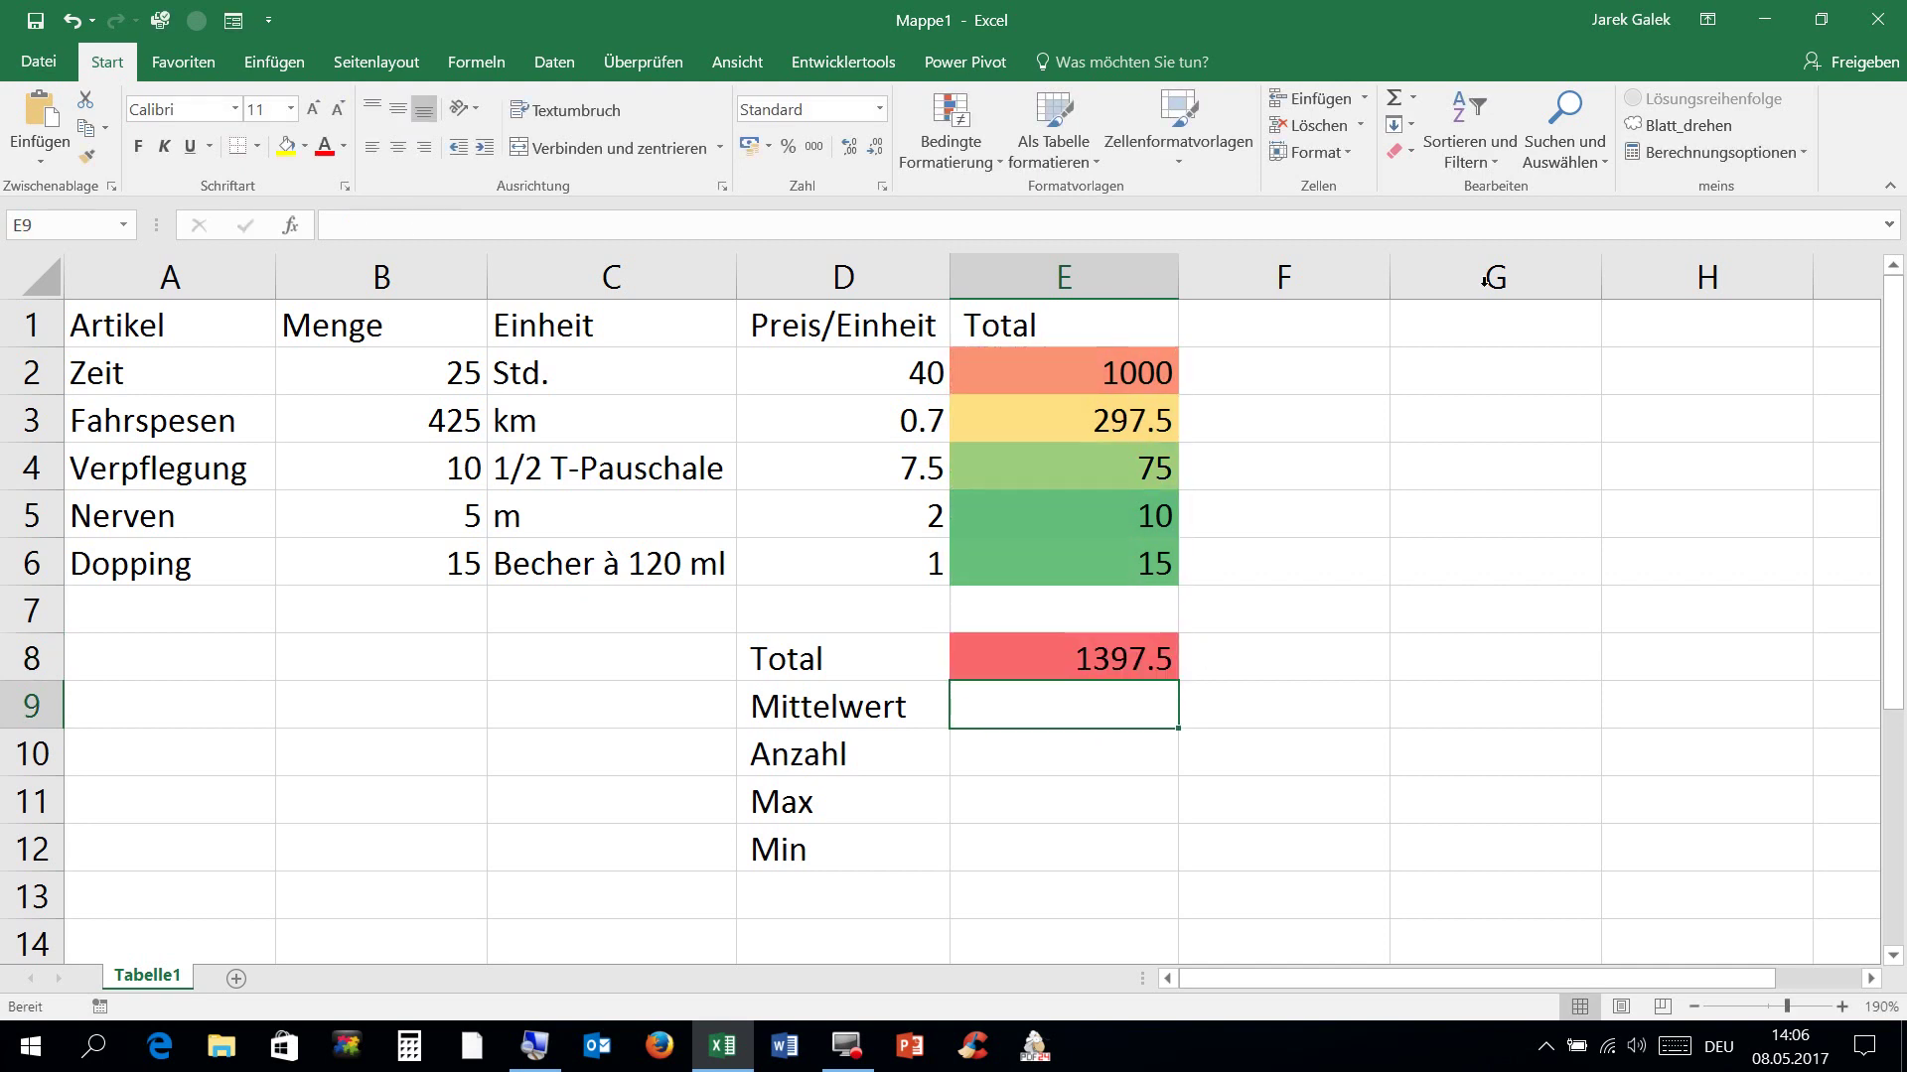
pyautogui.doubleClick(1120, 675)
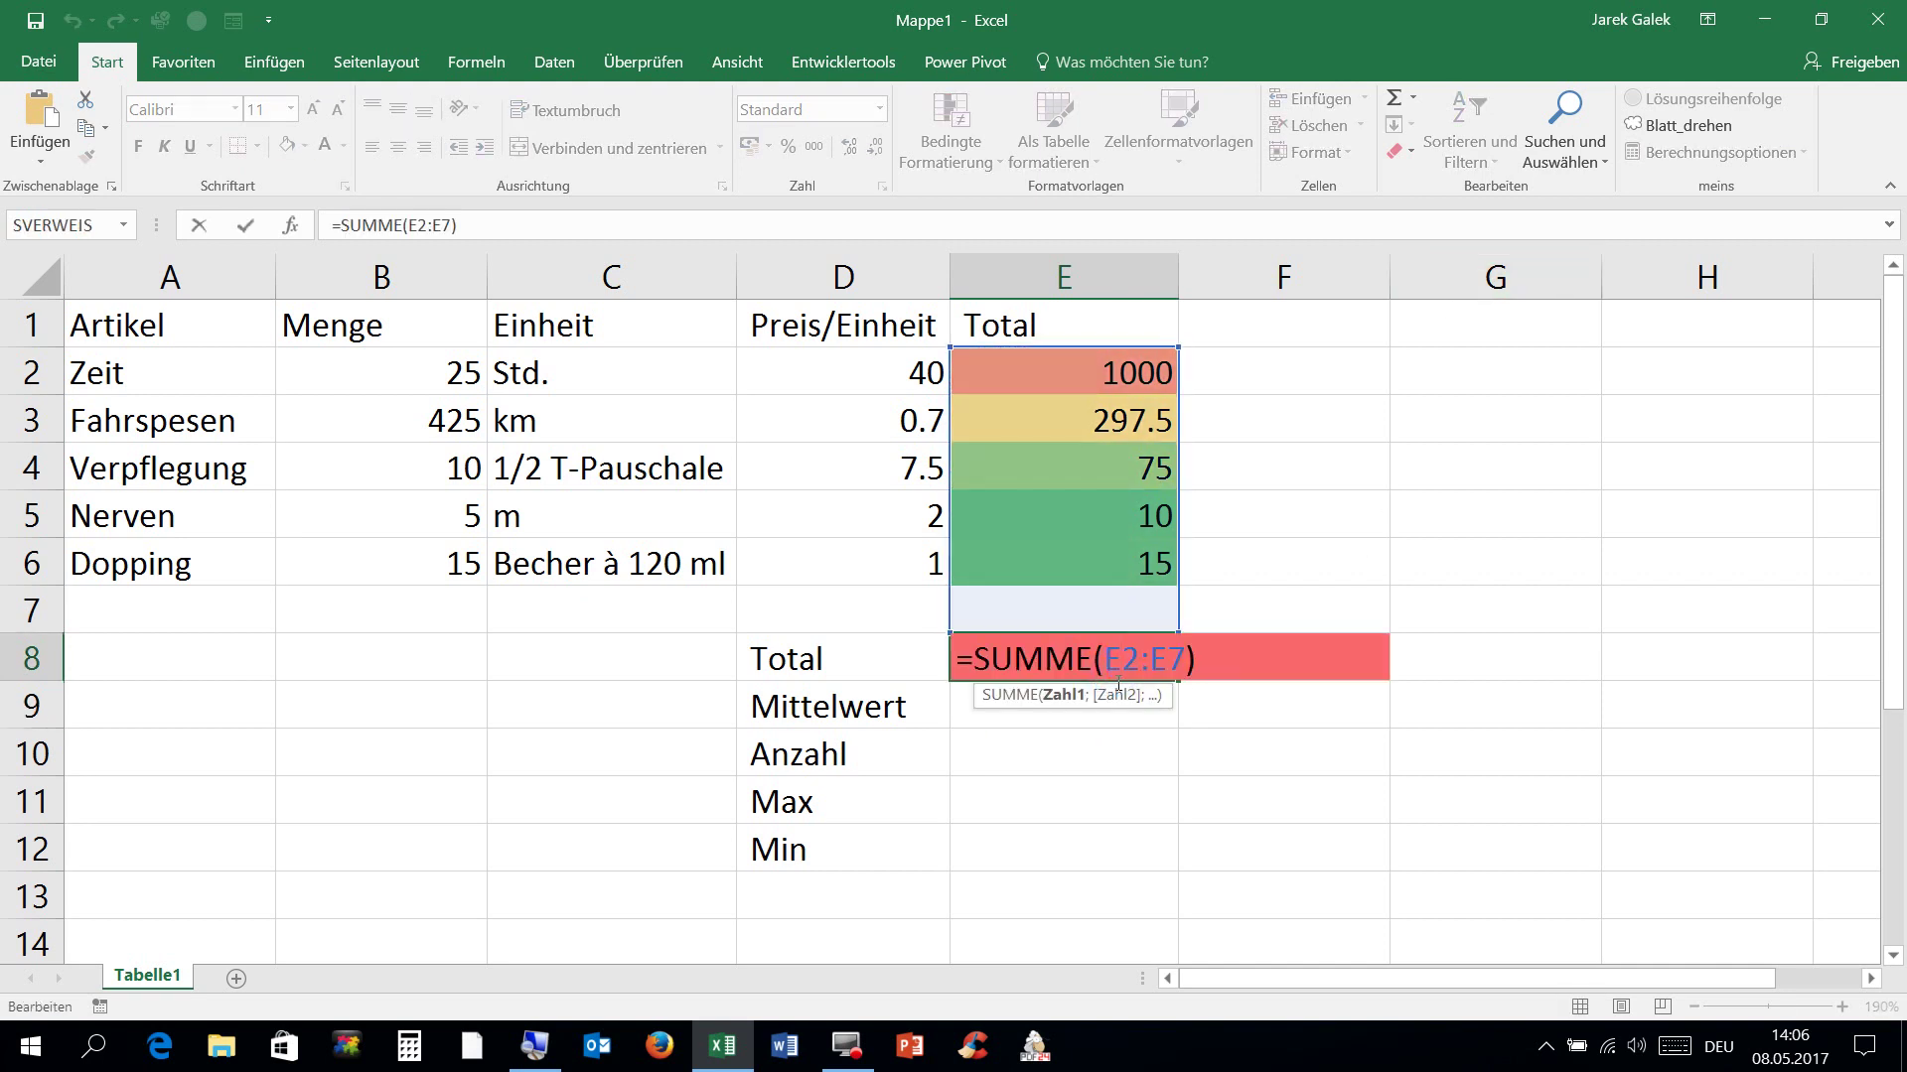
pyautogui.press('Escape')
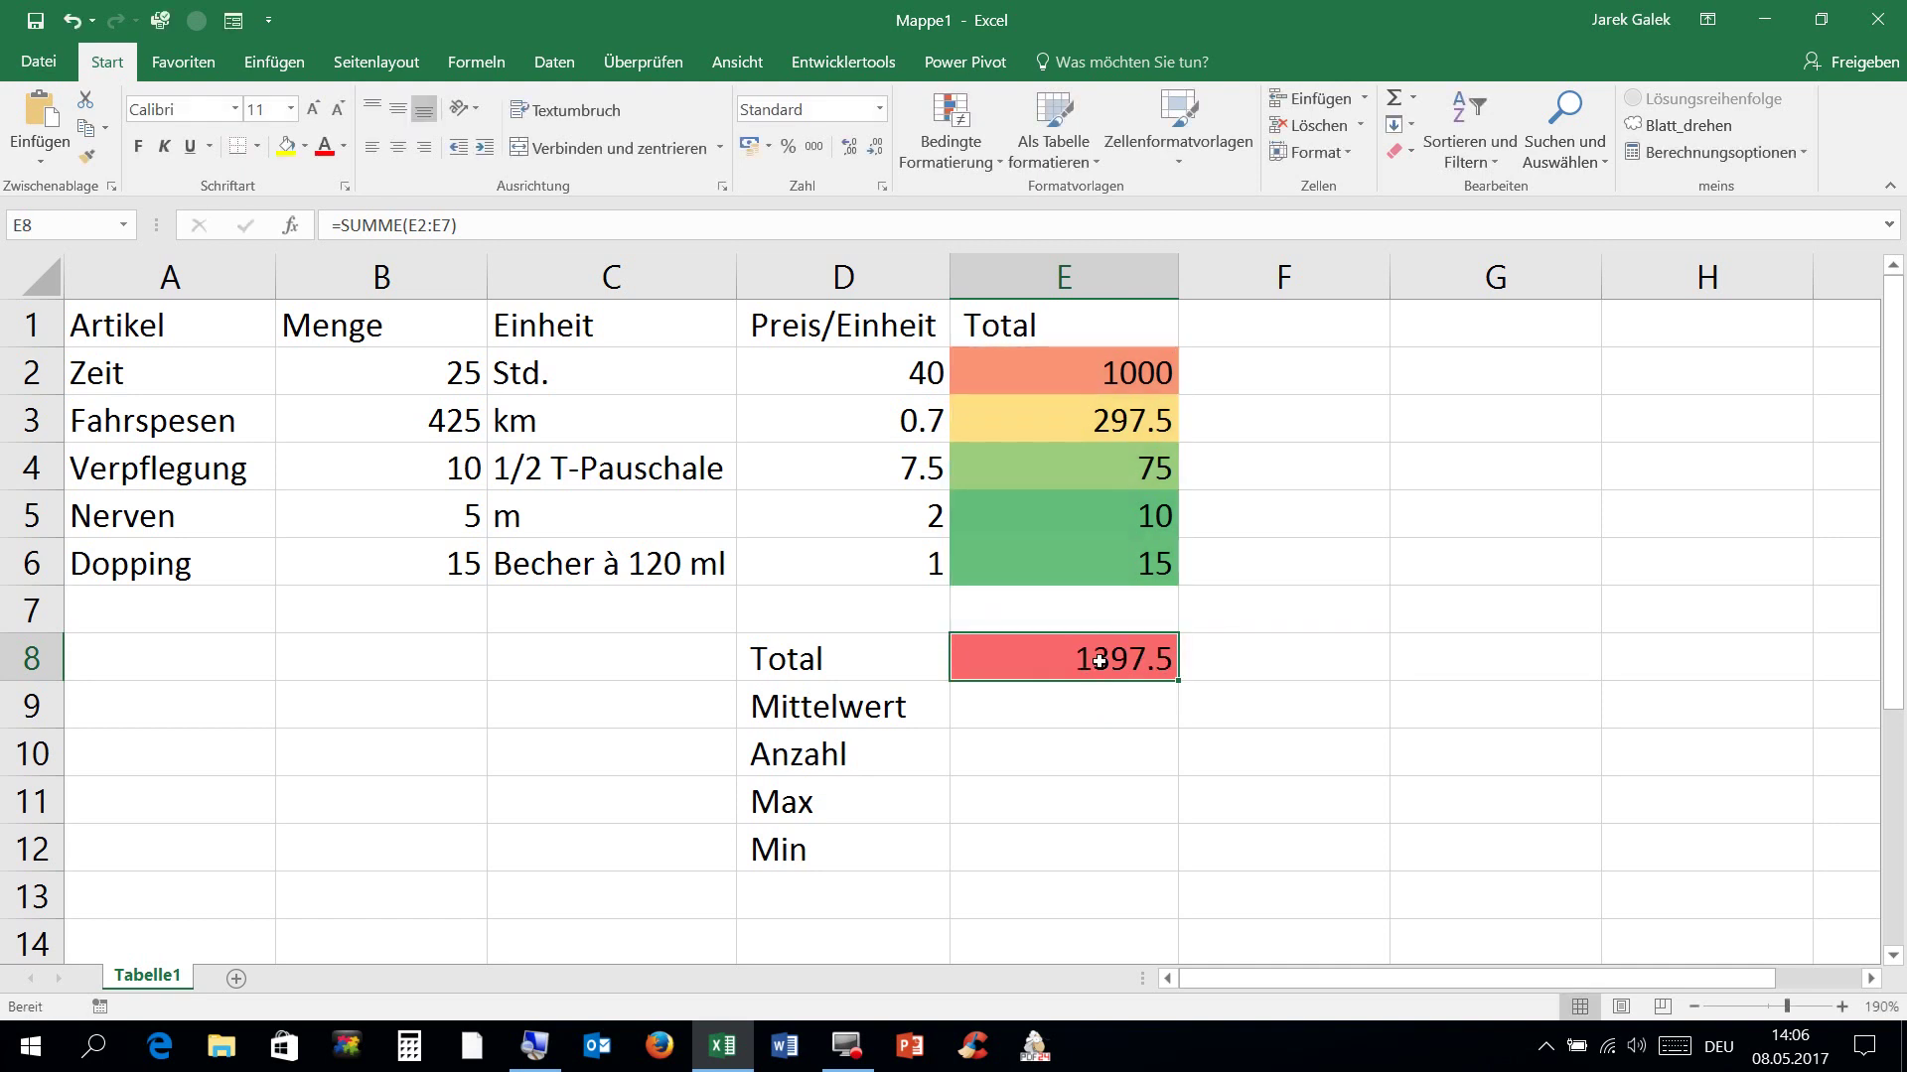
pyautogui.press('Delete')
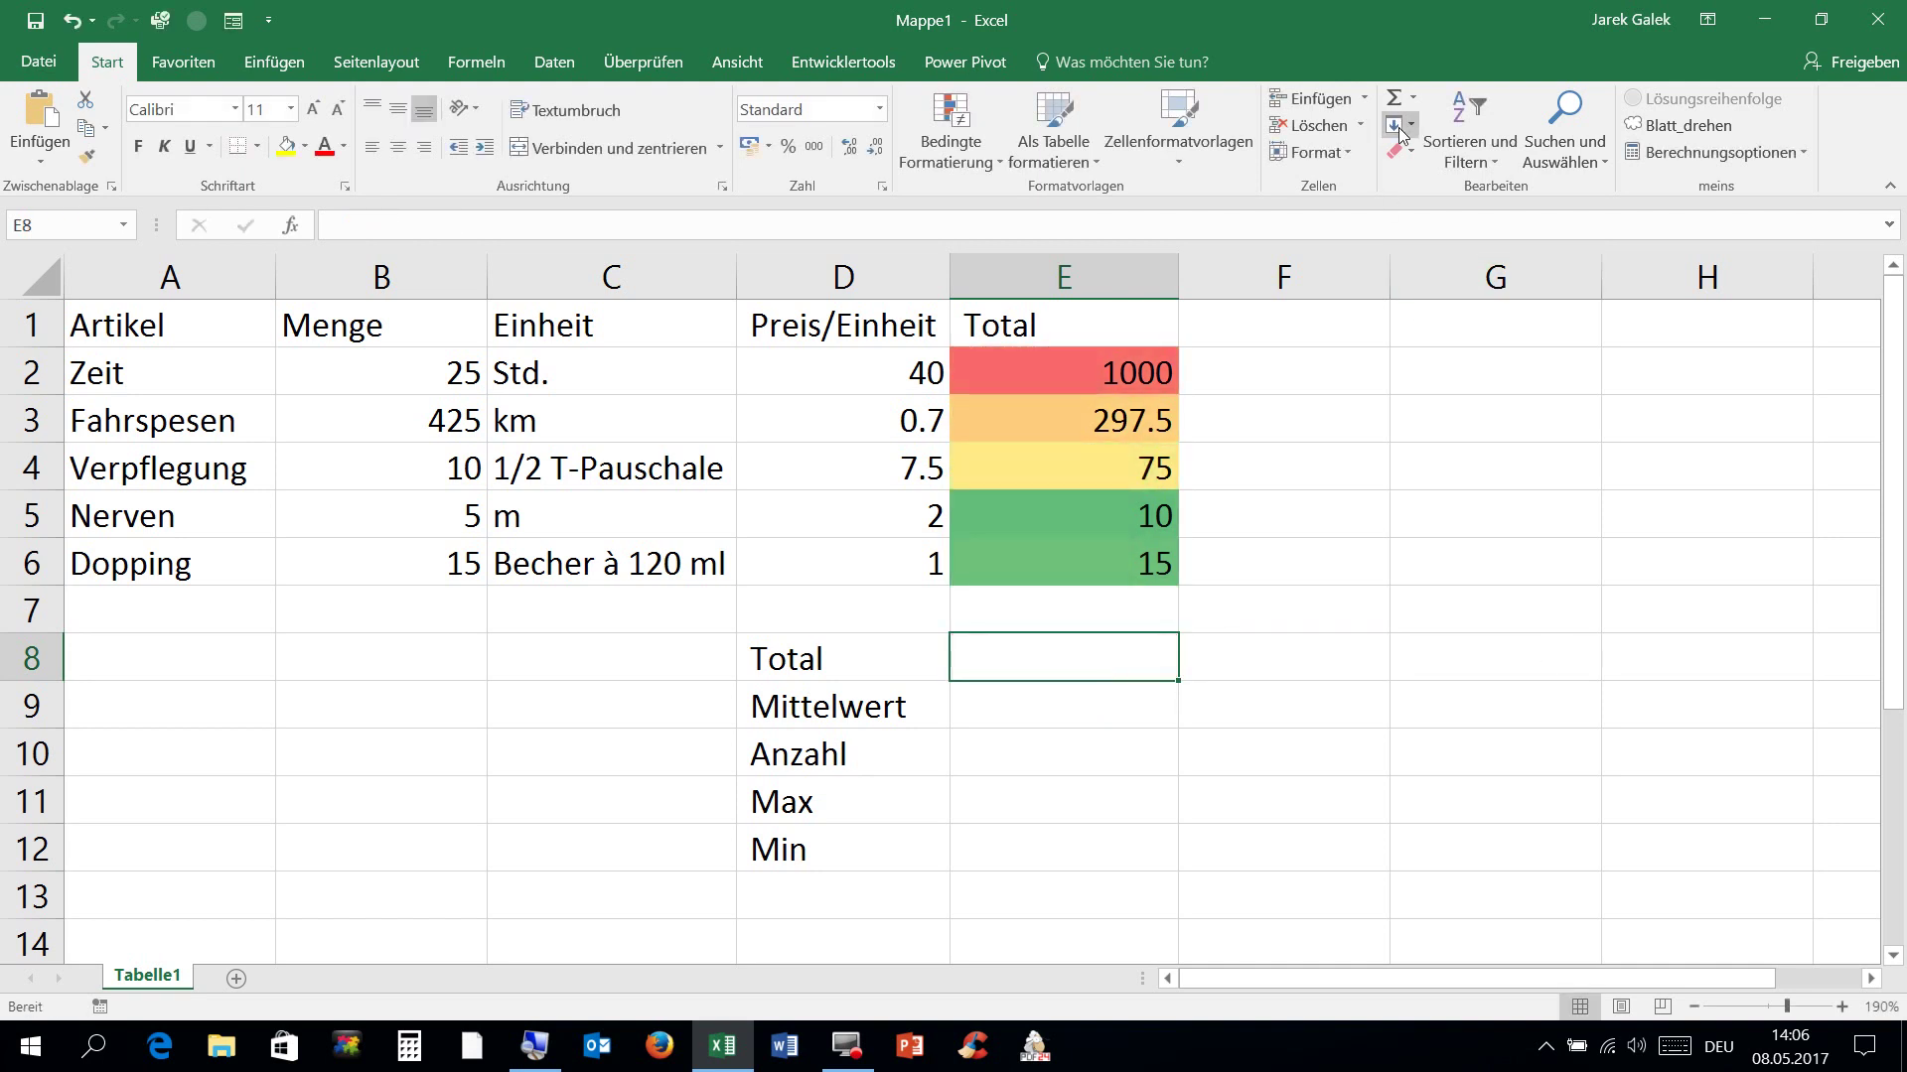
pyautogui.click(1414, 101)
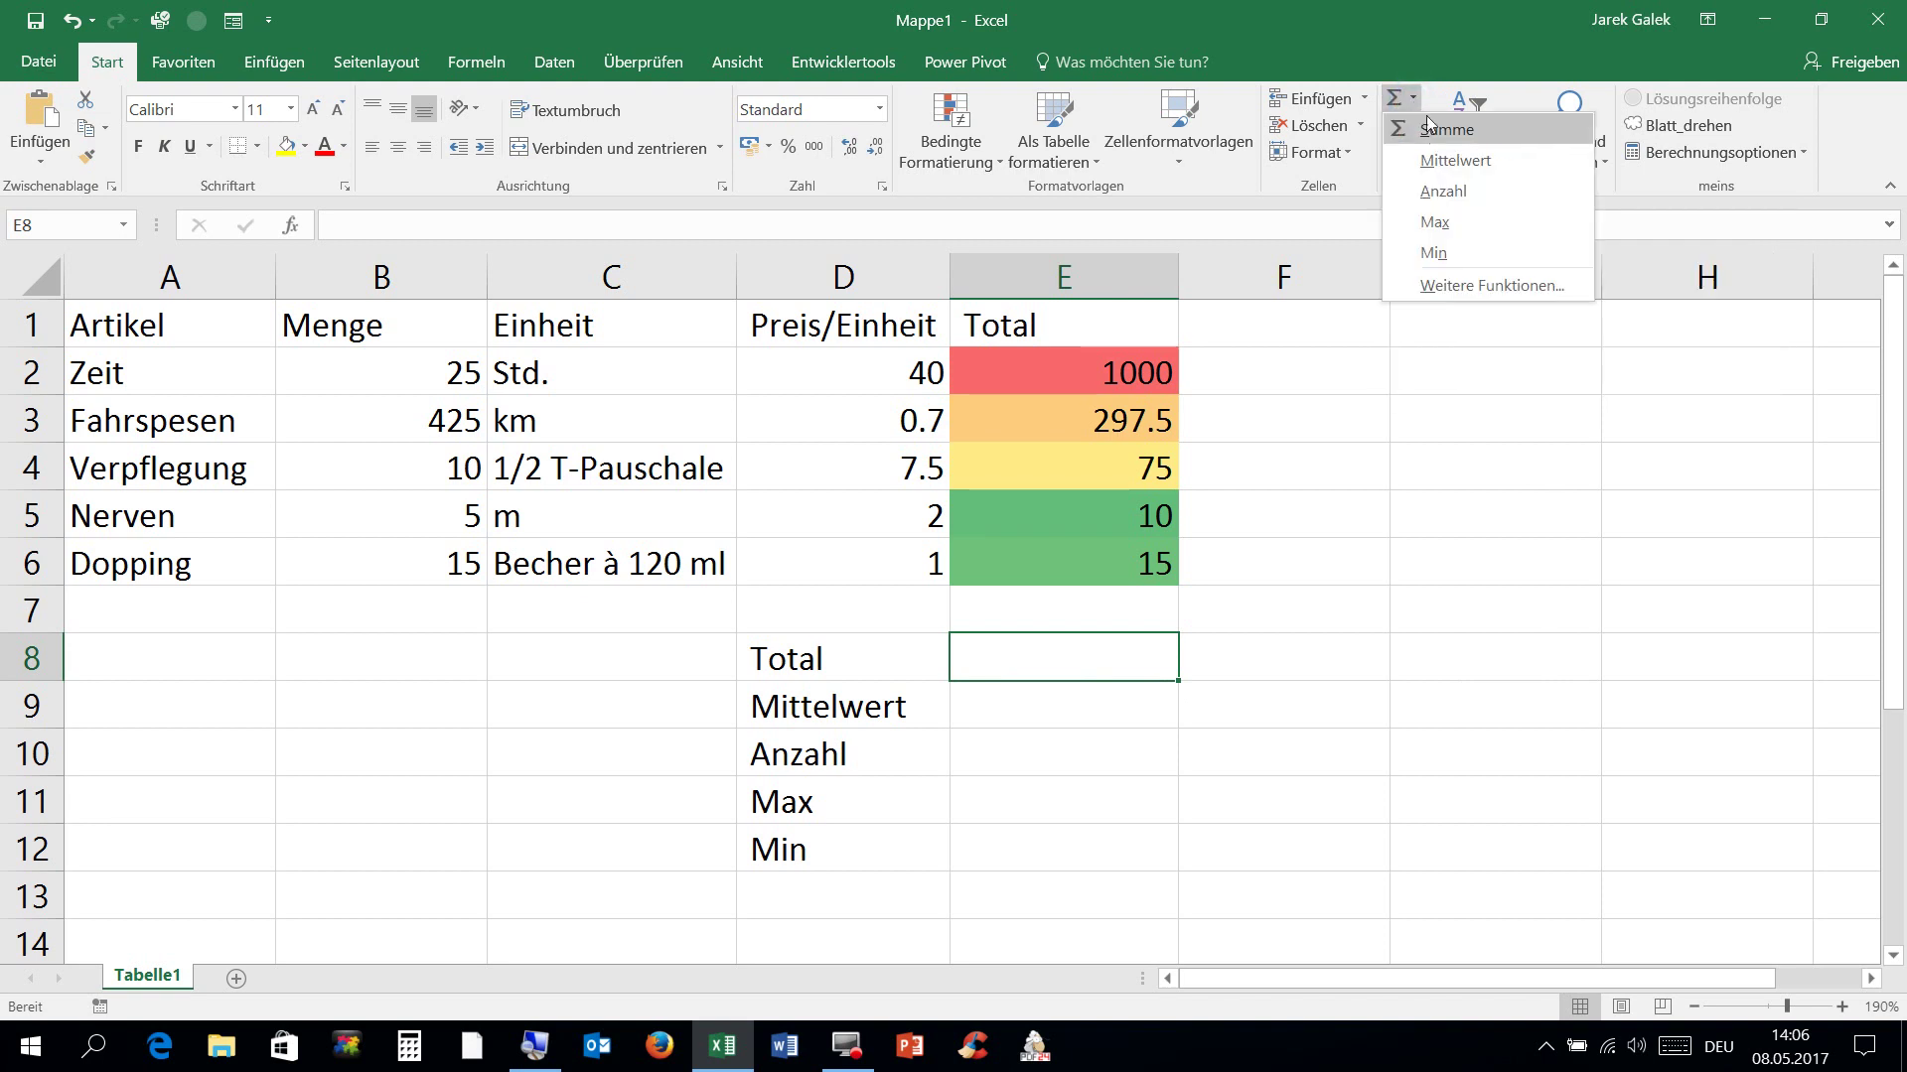
pyautogui.click(1424, 128)
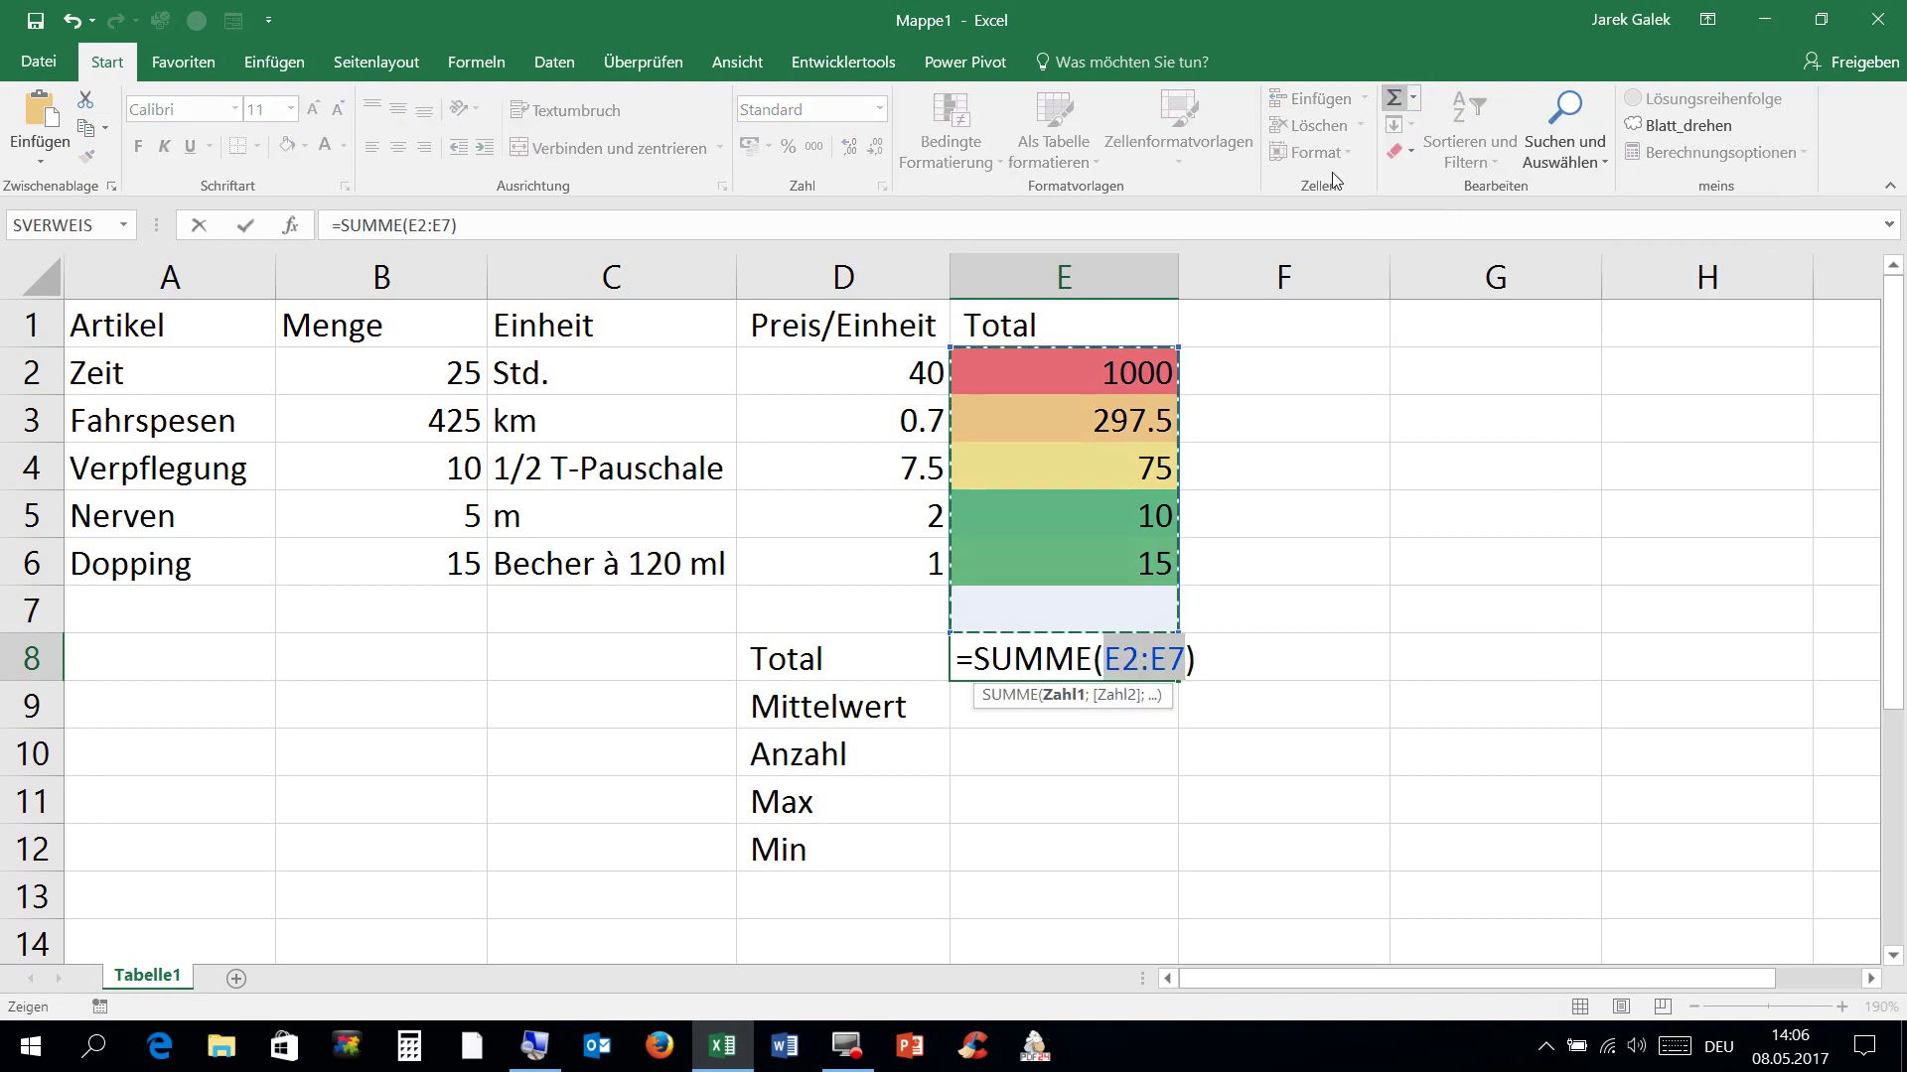
pyautogui.moveTo(1100, 388); pyautogui.dragTo(1106, 549)
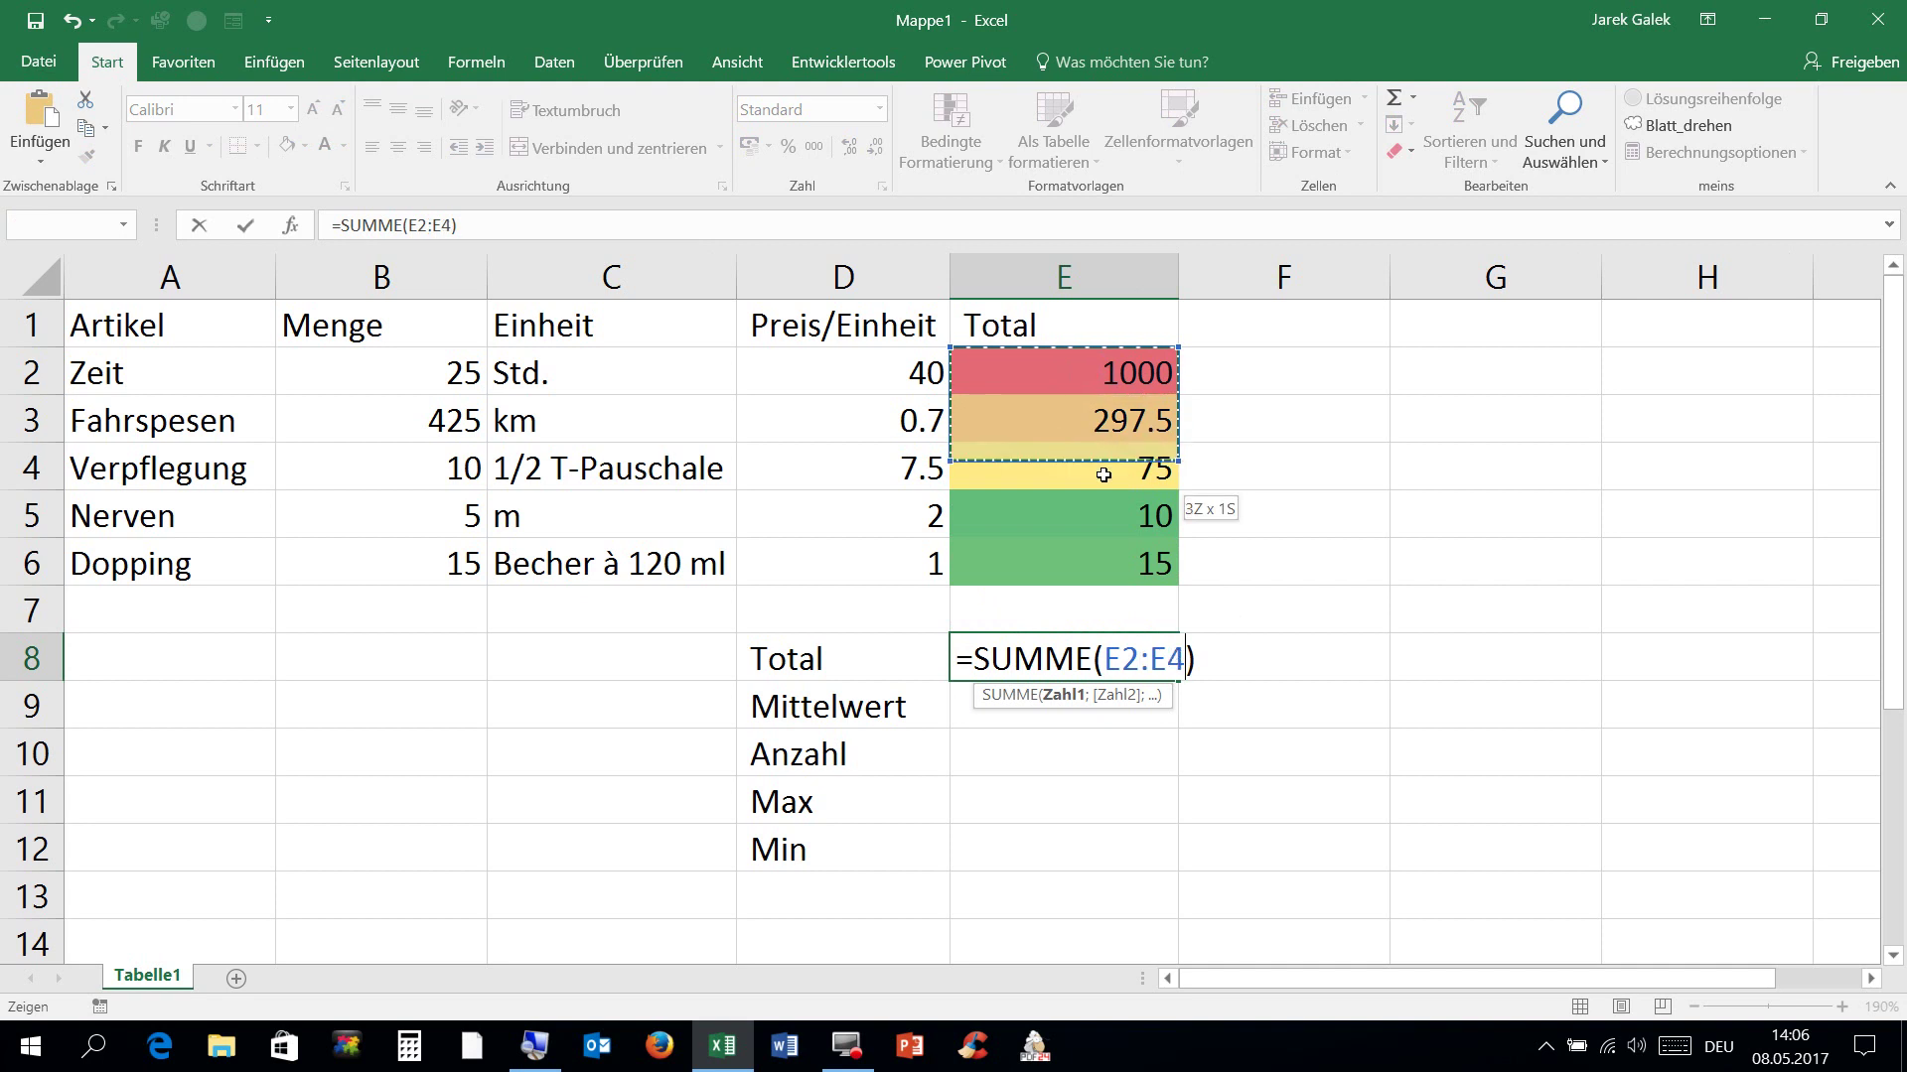
pyautogui.press('Return')
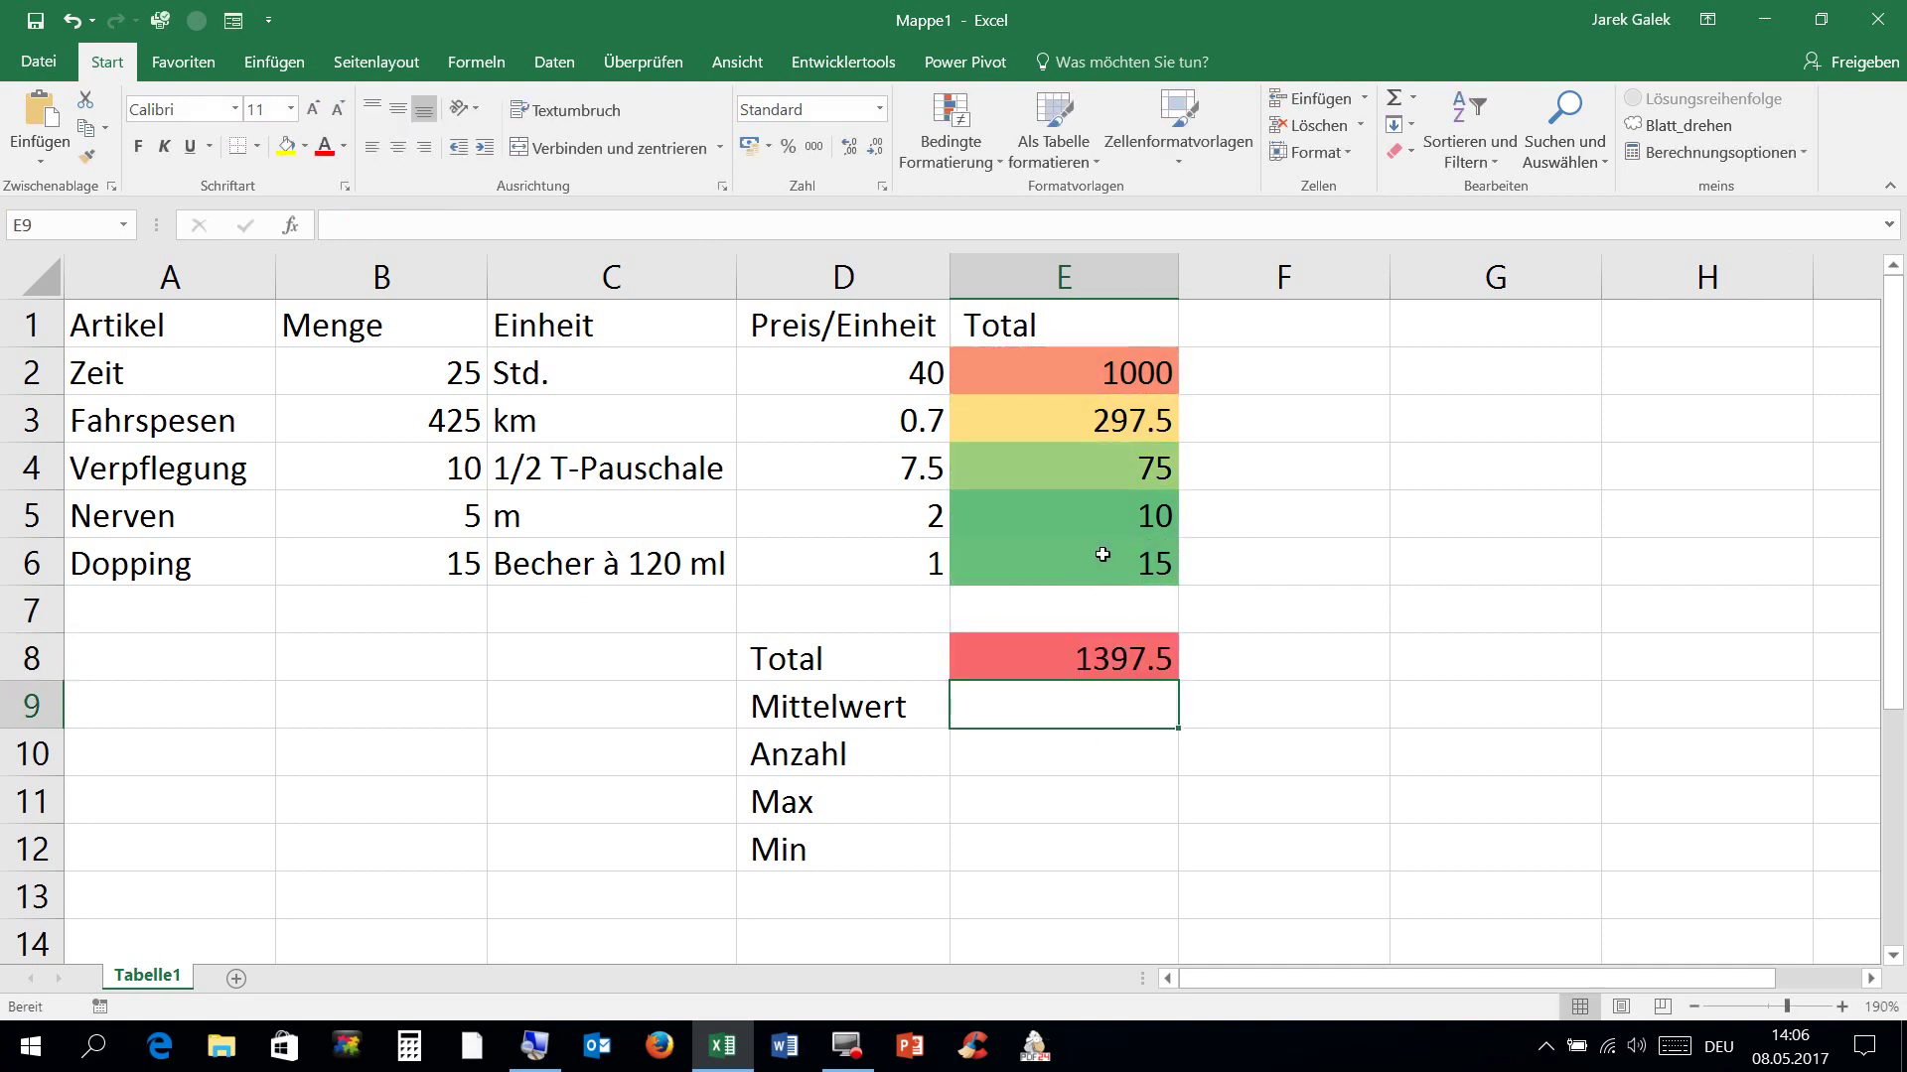
# Step: Clear the conditional formatting rules from summary cells E8:E12 so 1397.5 is unshaded
pyautogui.moveTo(1135, 672); pyautogui.dragTo(1152, 856)
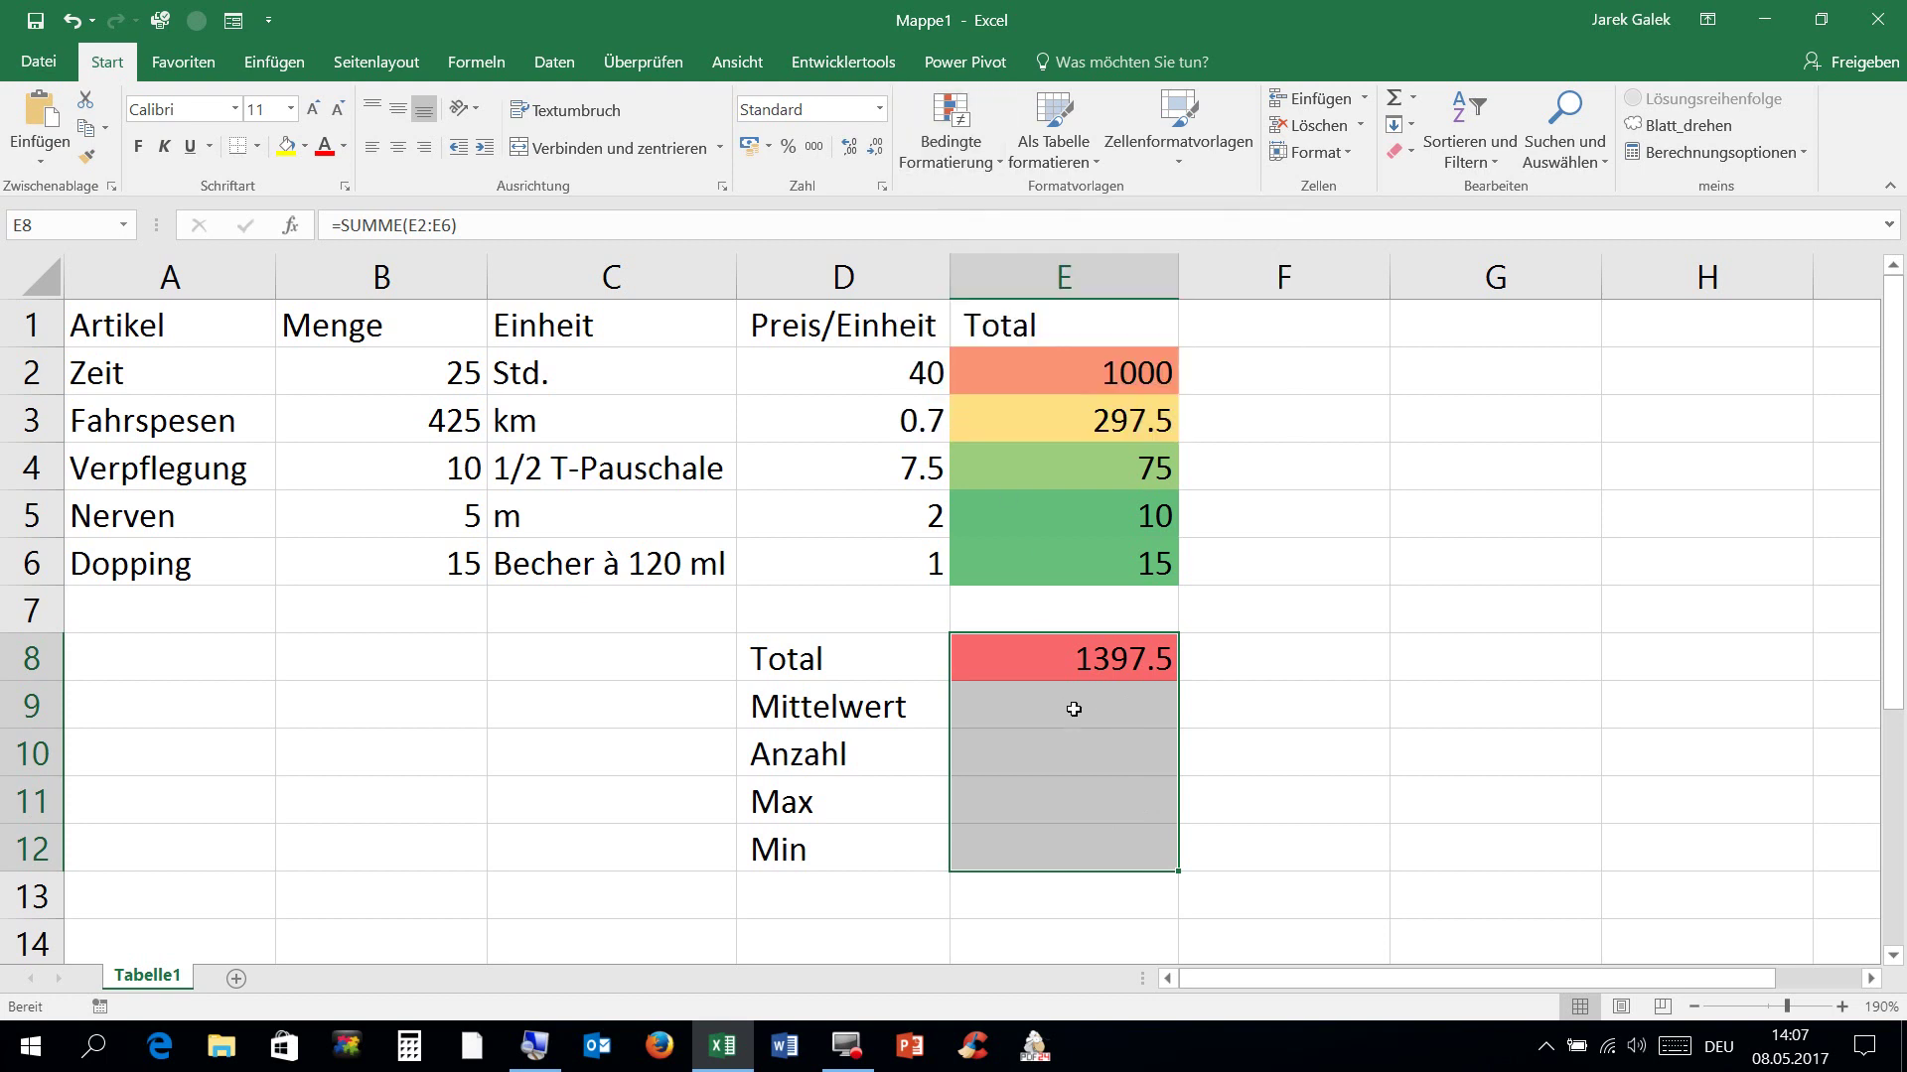
pyautogui.moveTo(1083, 669); pyautogui.dragTo(1073, 833)
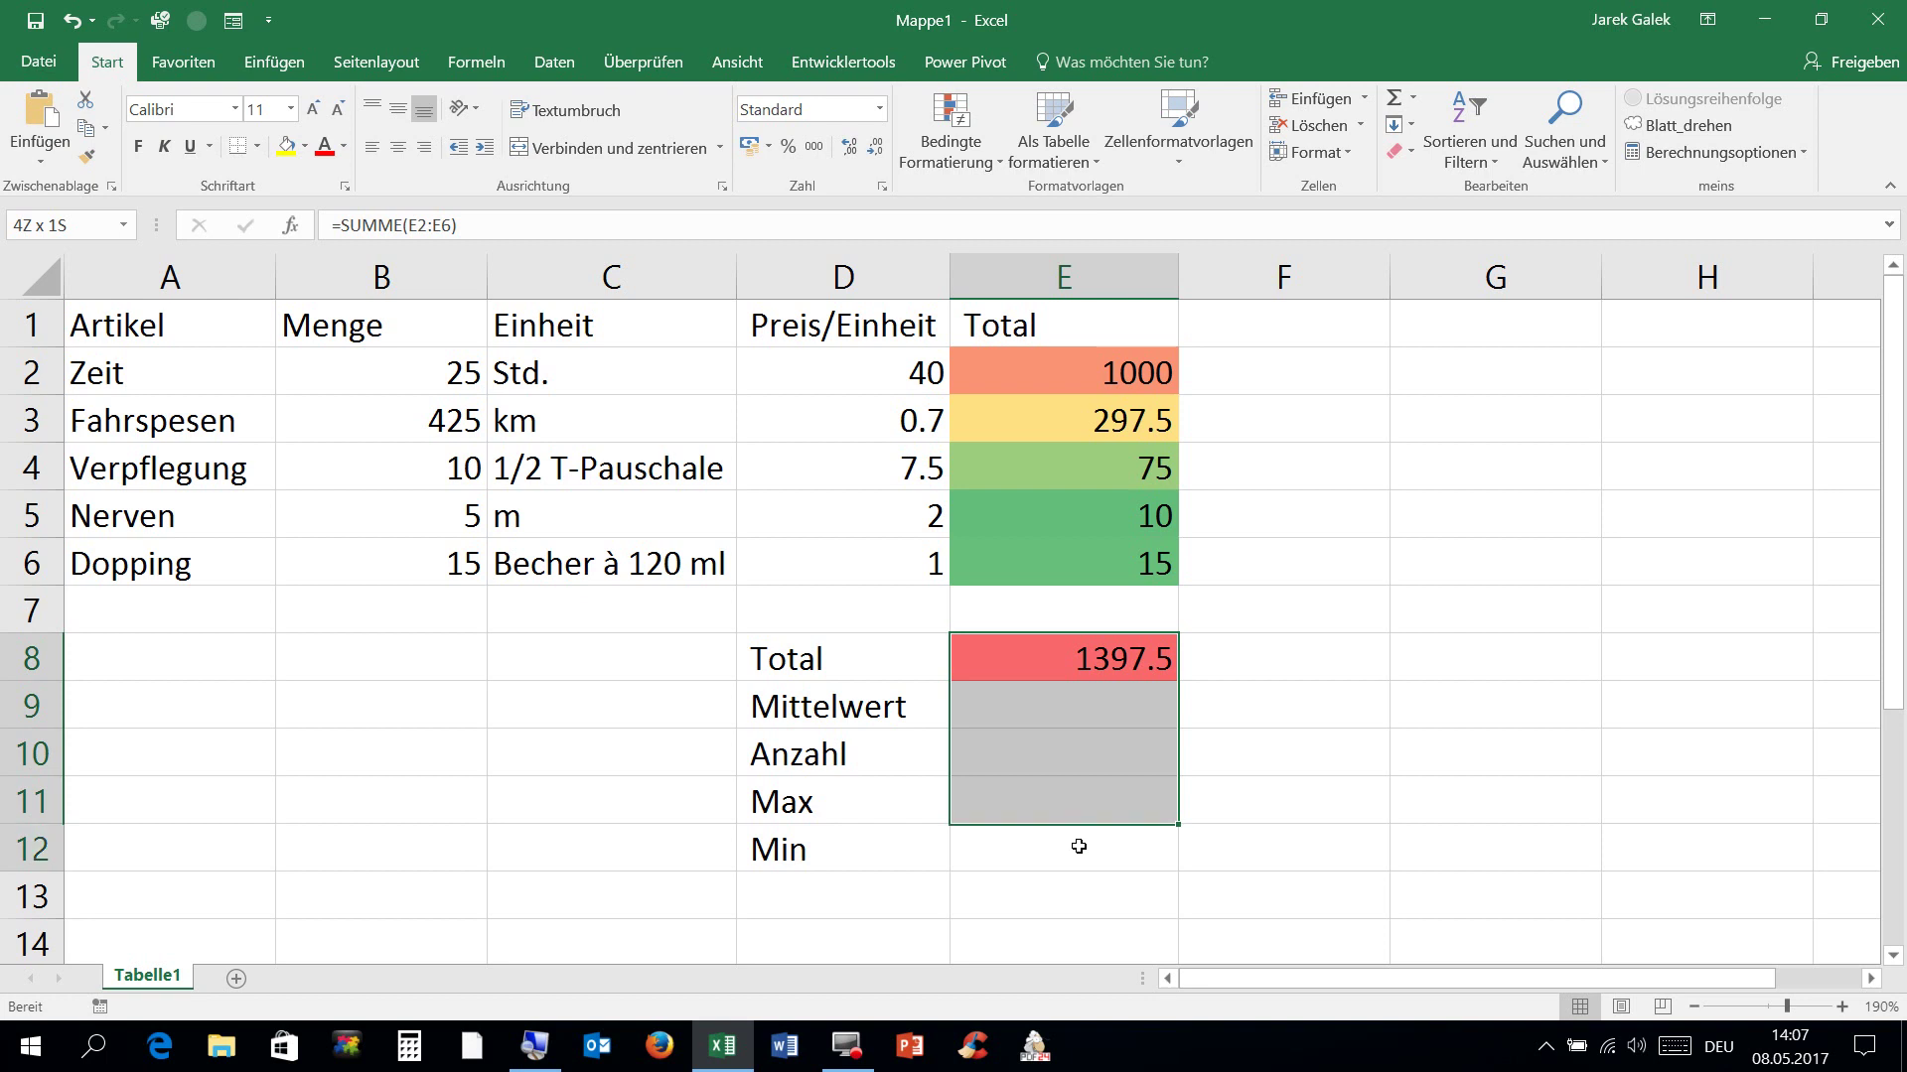
pyautogui.click(966, 157)
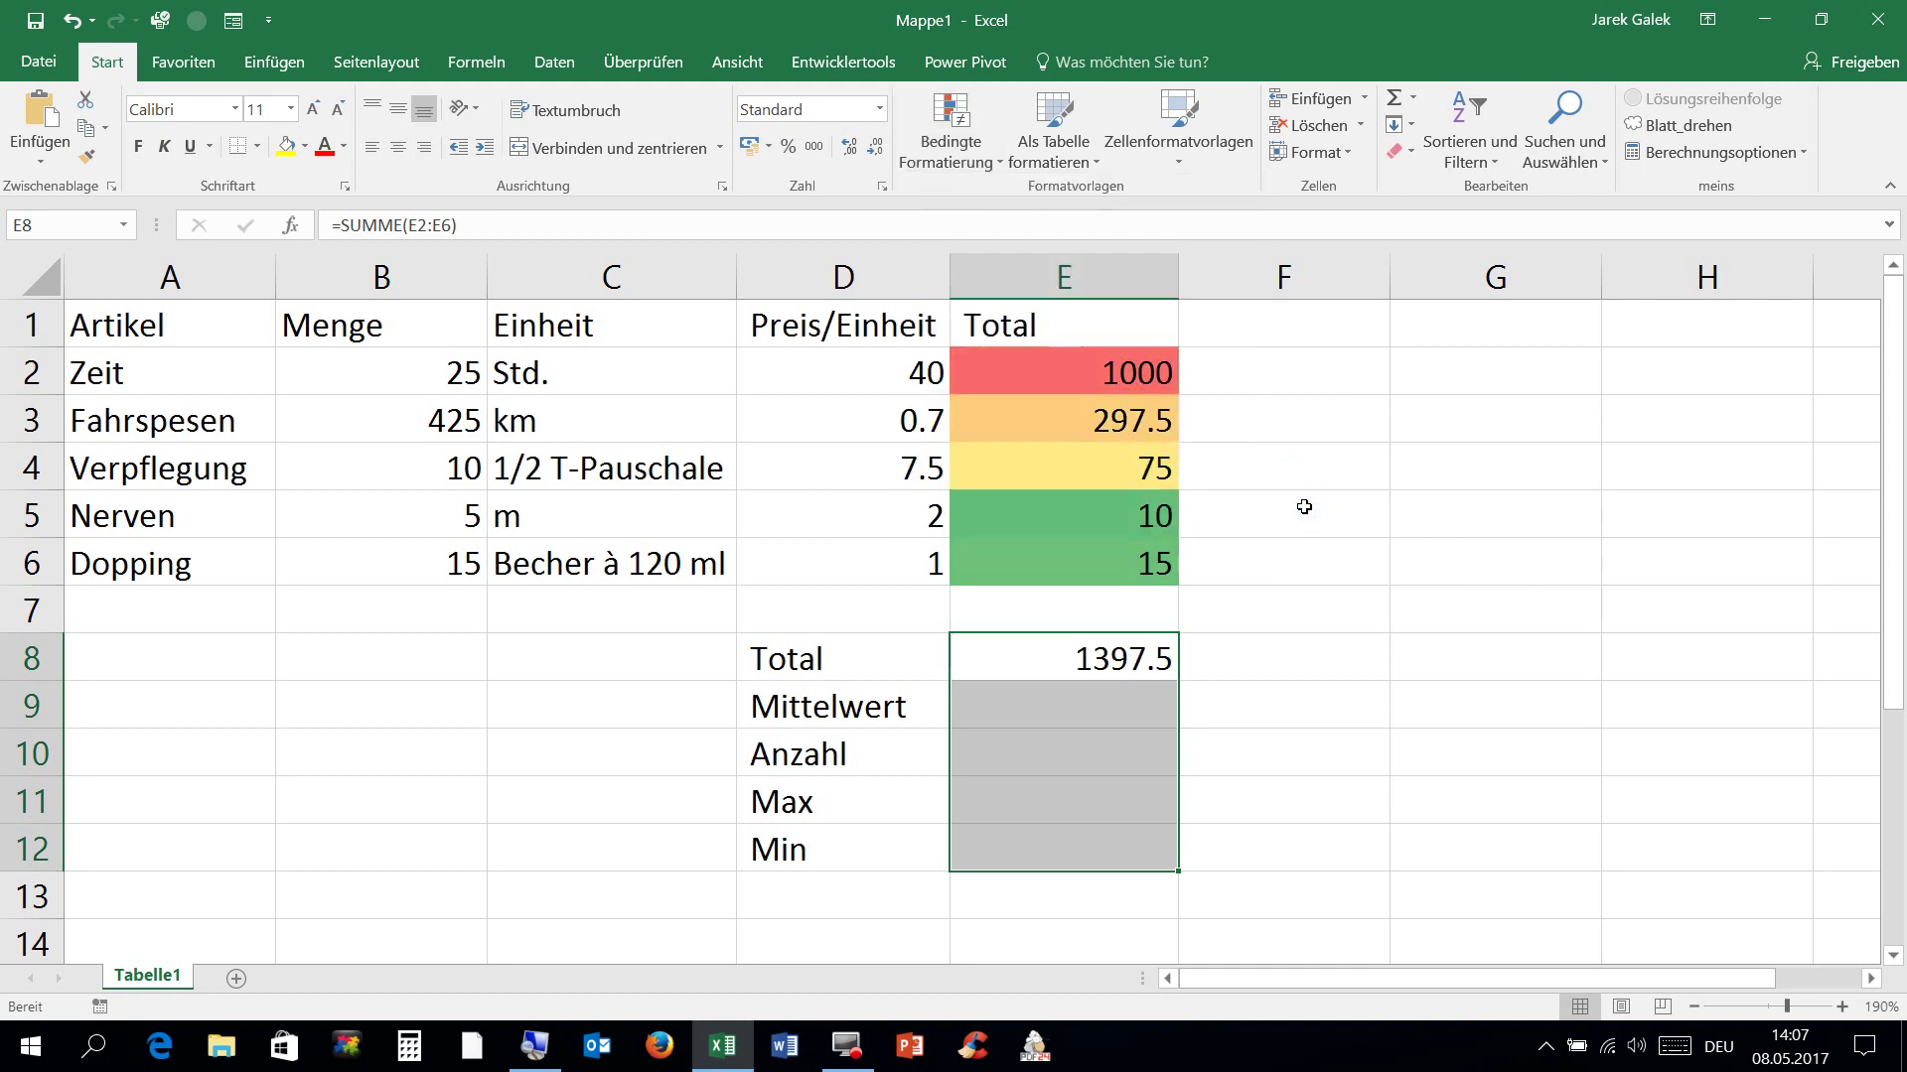
pyautogui.click(1305, 493)
pyautogui.click(1141, 711)
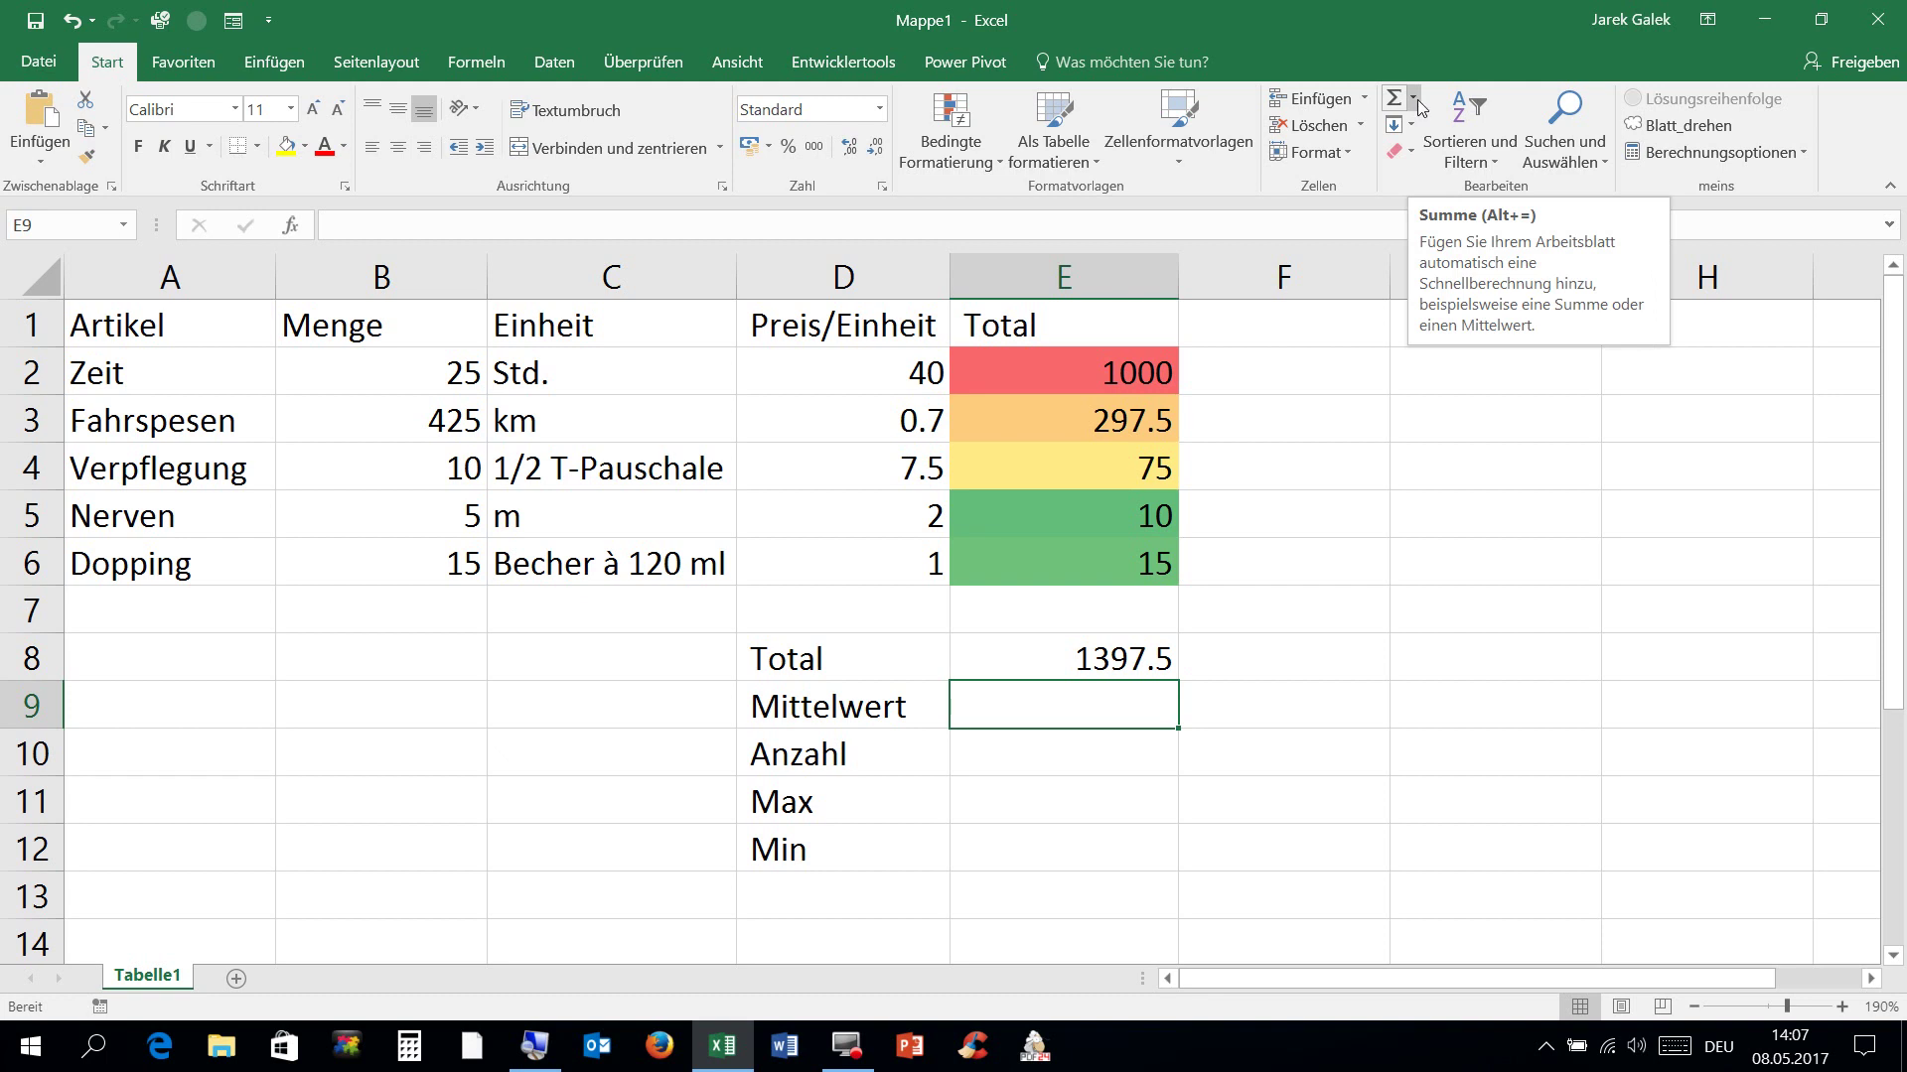
# Step: Add Mittelwert and Anzahl formulas over E2:E6 in E9 and E10, giving 279.5 and 5
pyautogui.click(1414, 98)
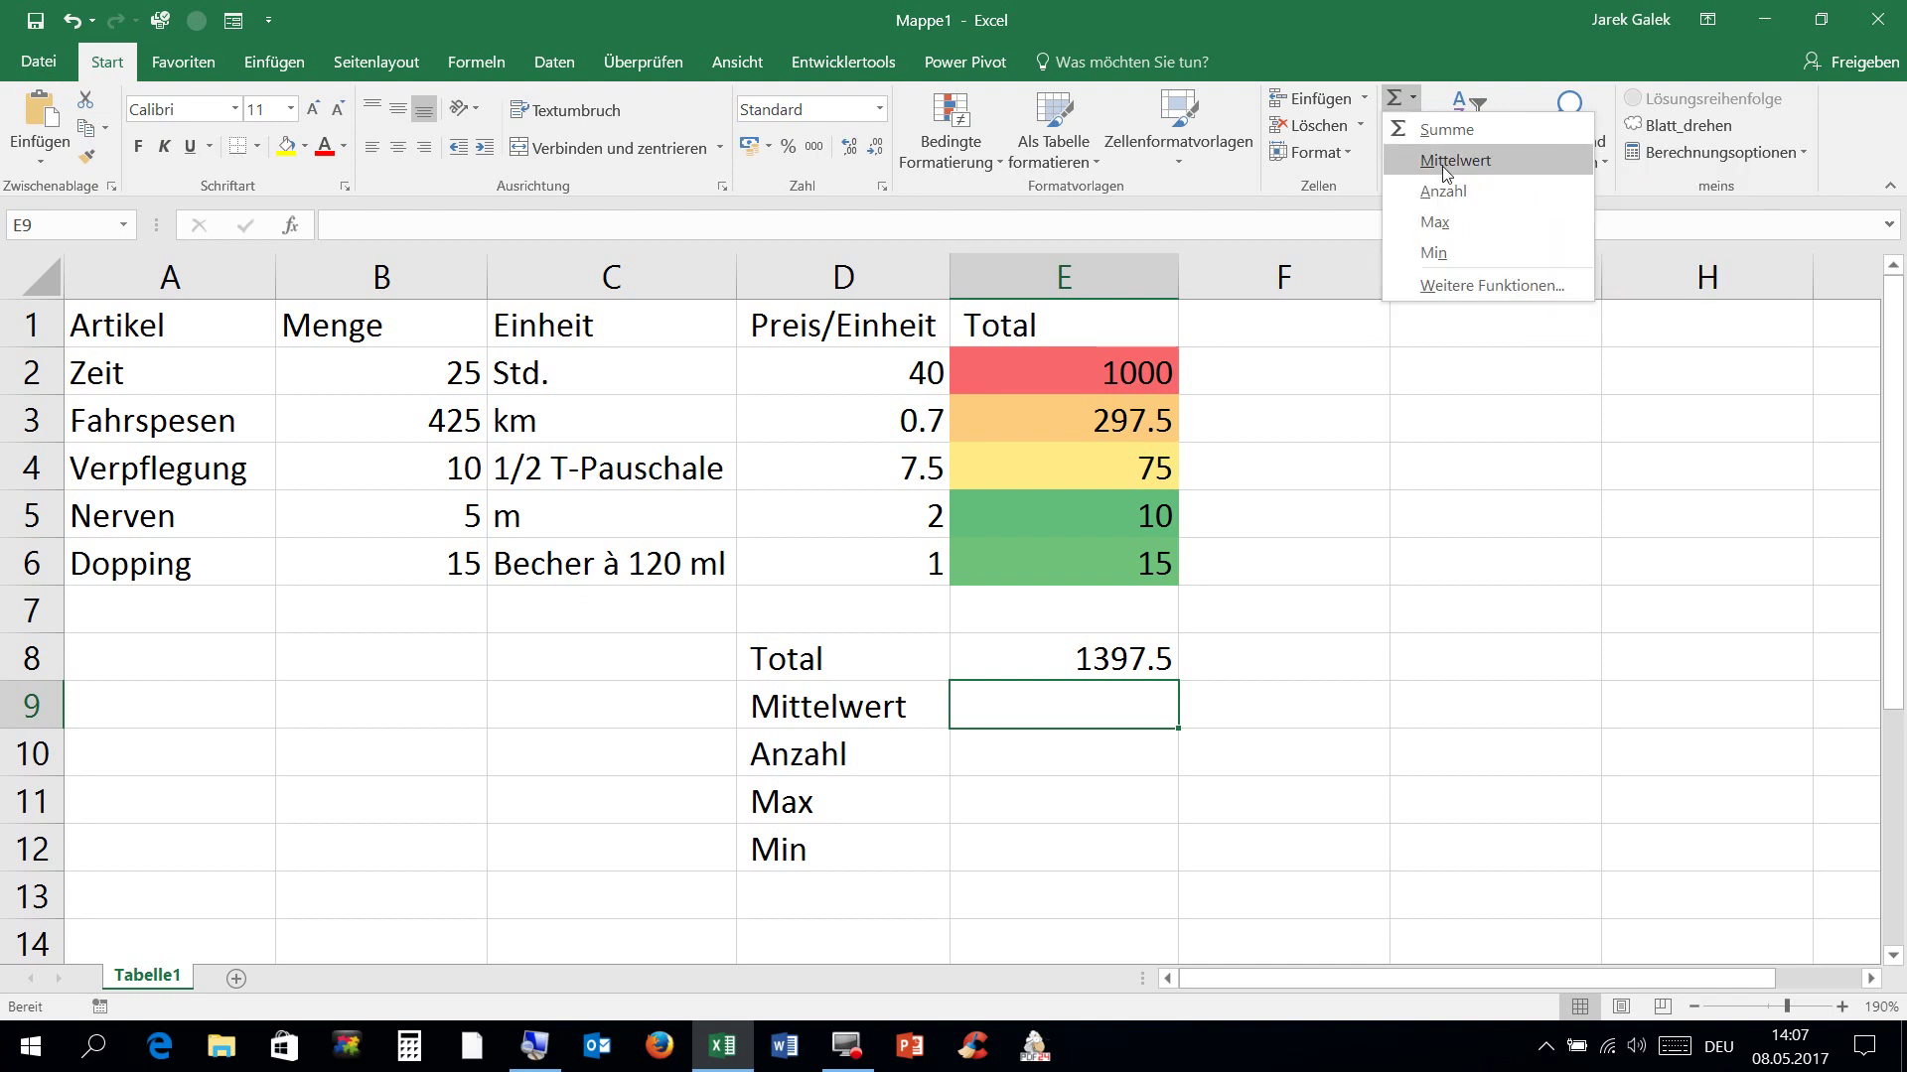
pyautogui.click(1454, 161)
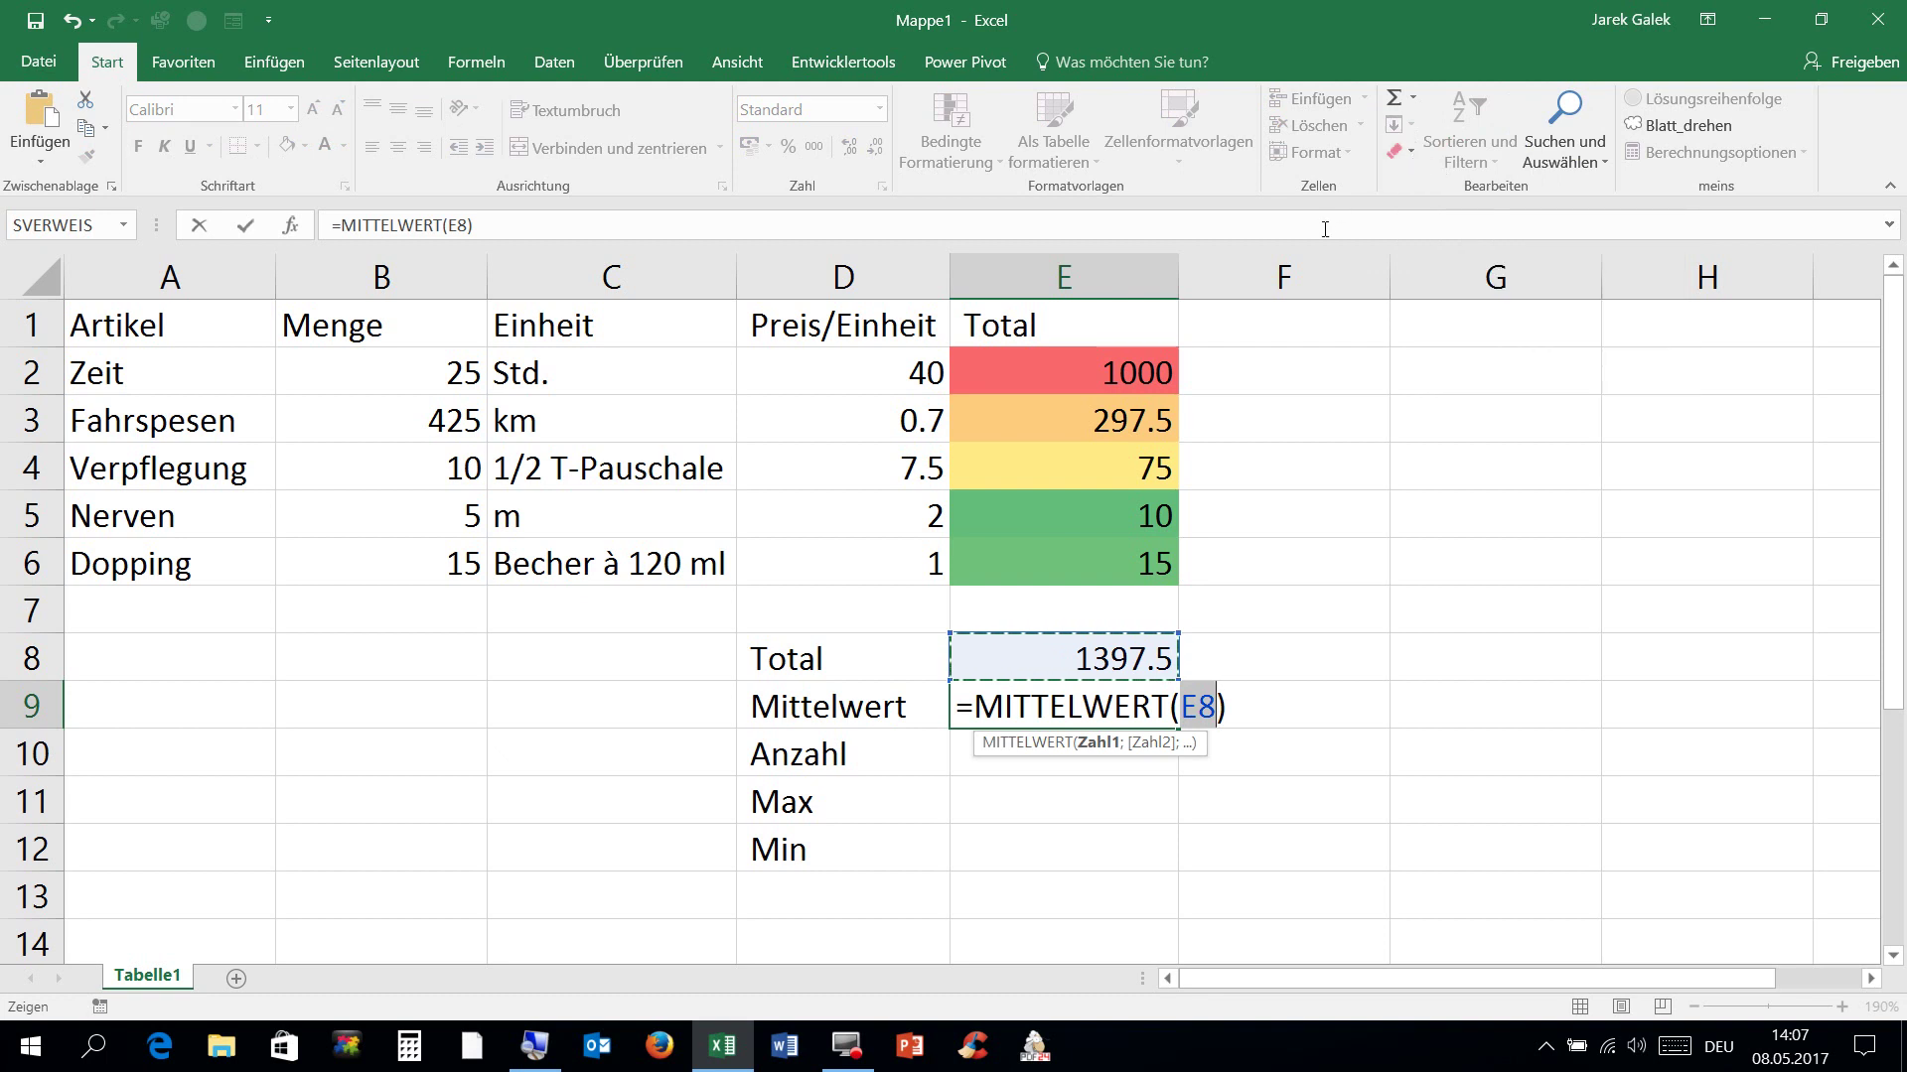
pyautogui.moveTo(1013, 374); pyautogui.dragTo(1003, 584)
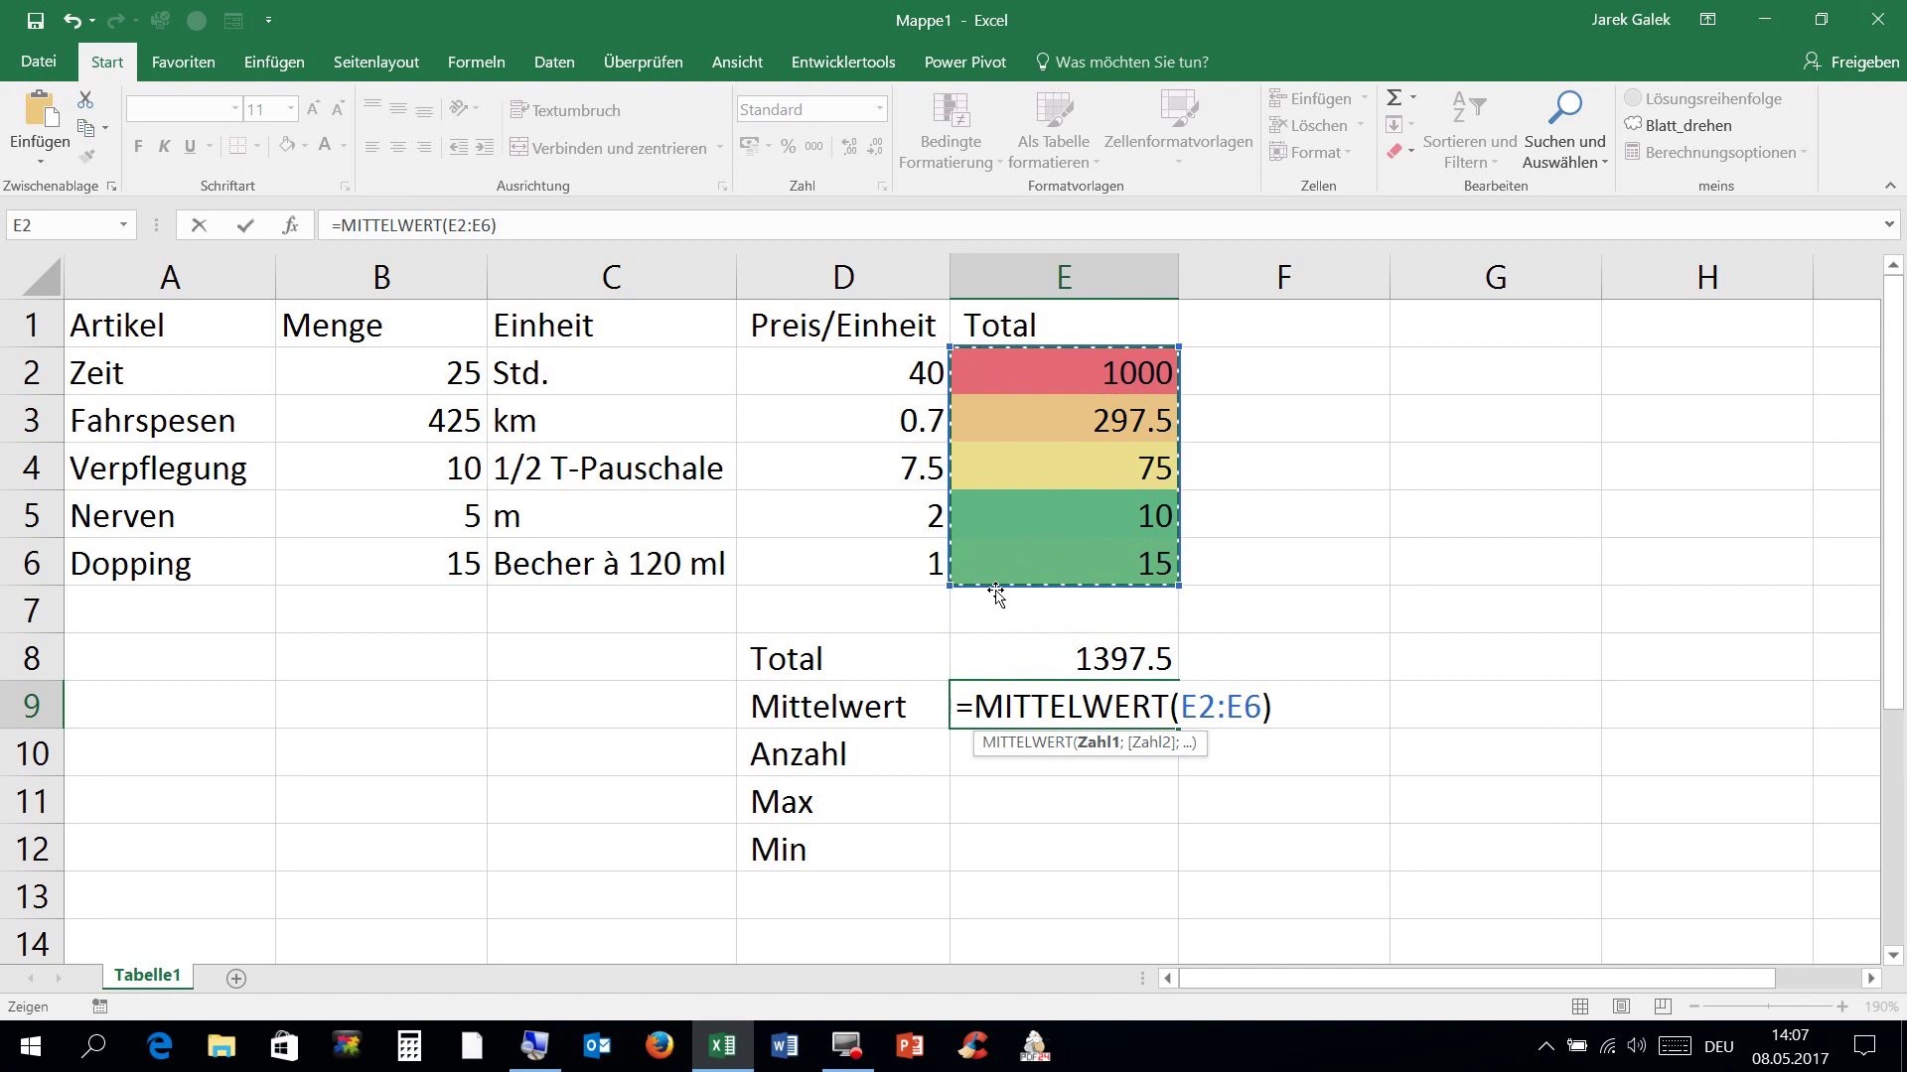
pyautogui.press('Return')
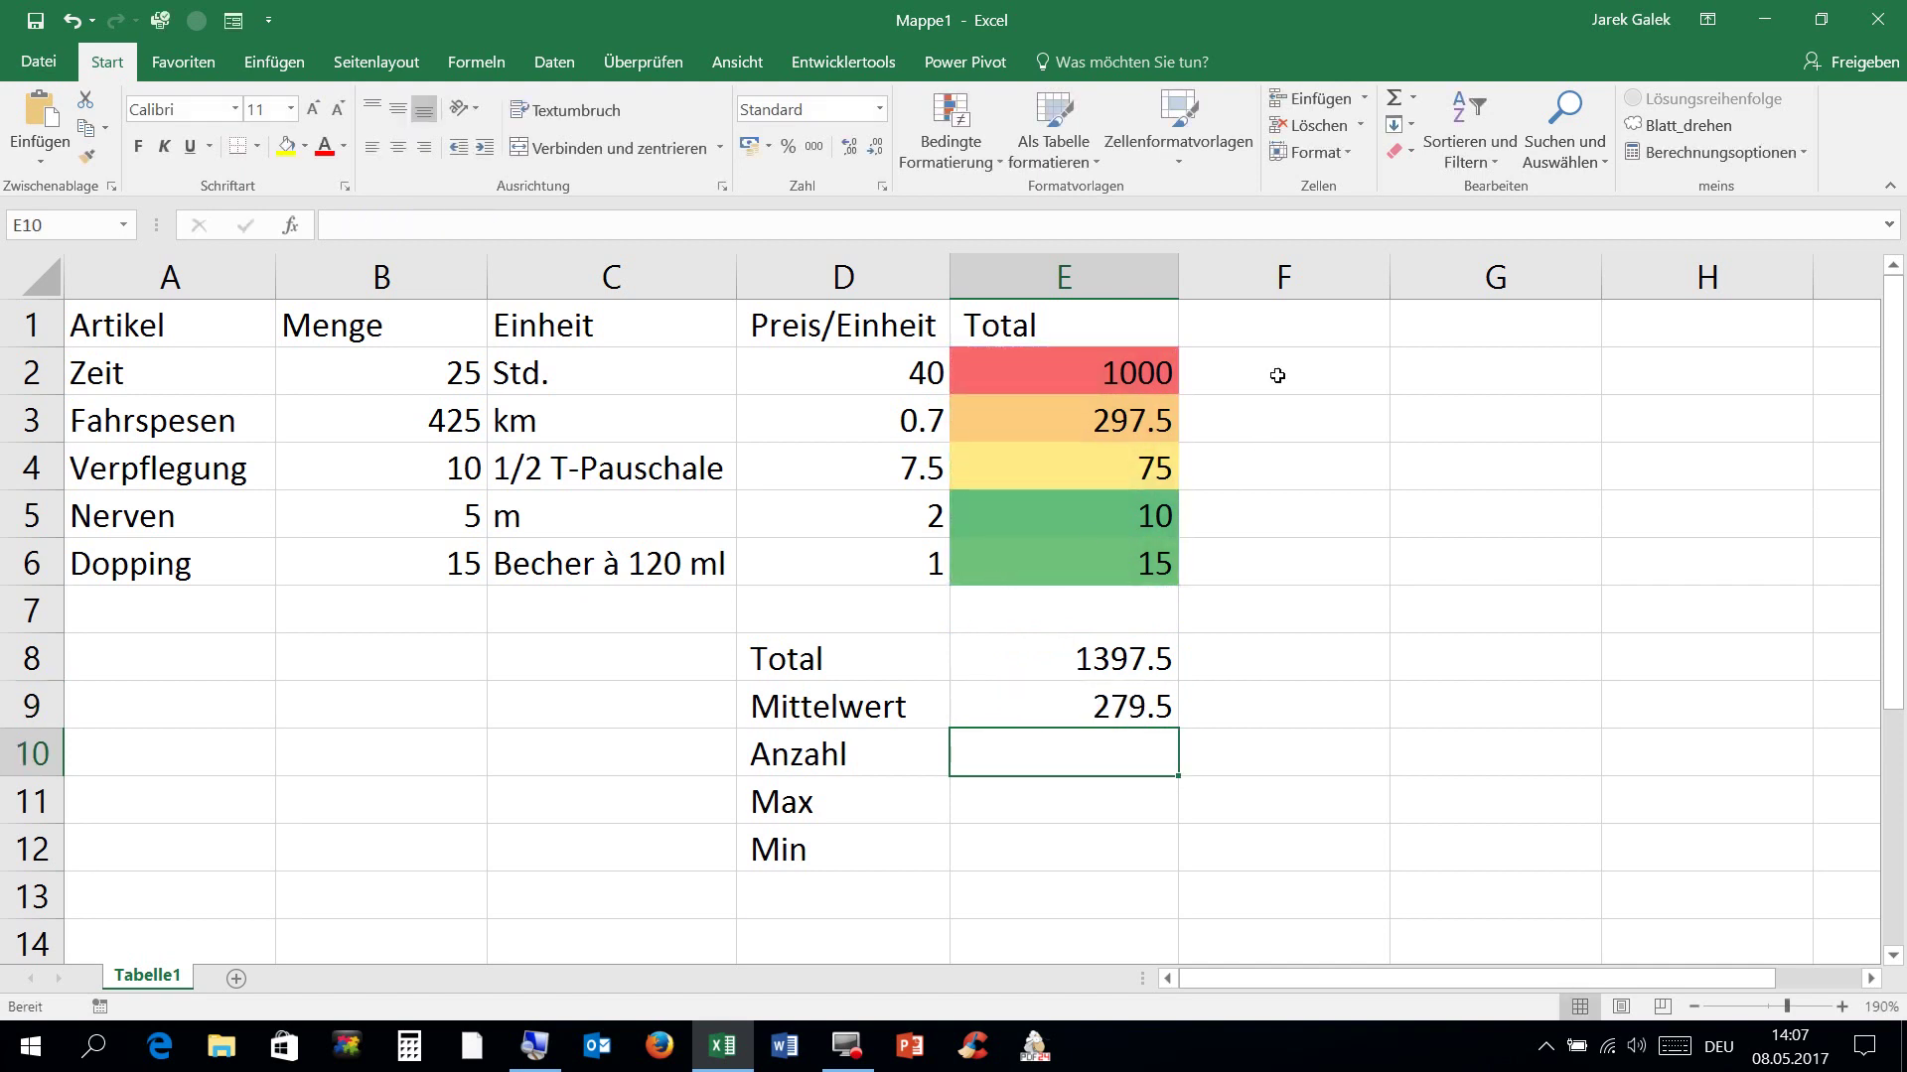
pyautogui.click(1414, 103)
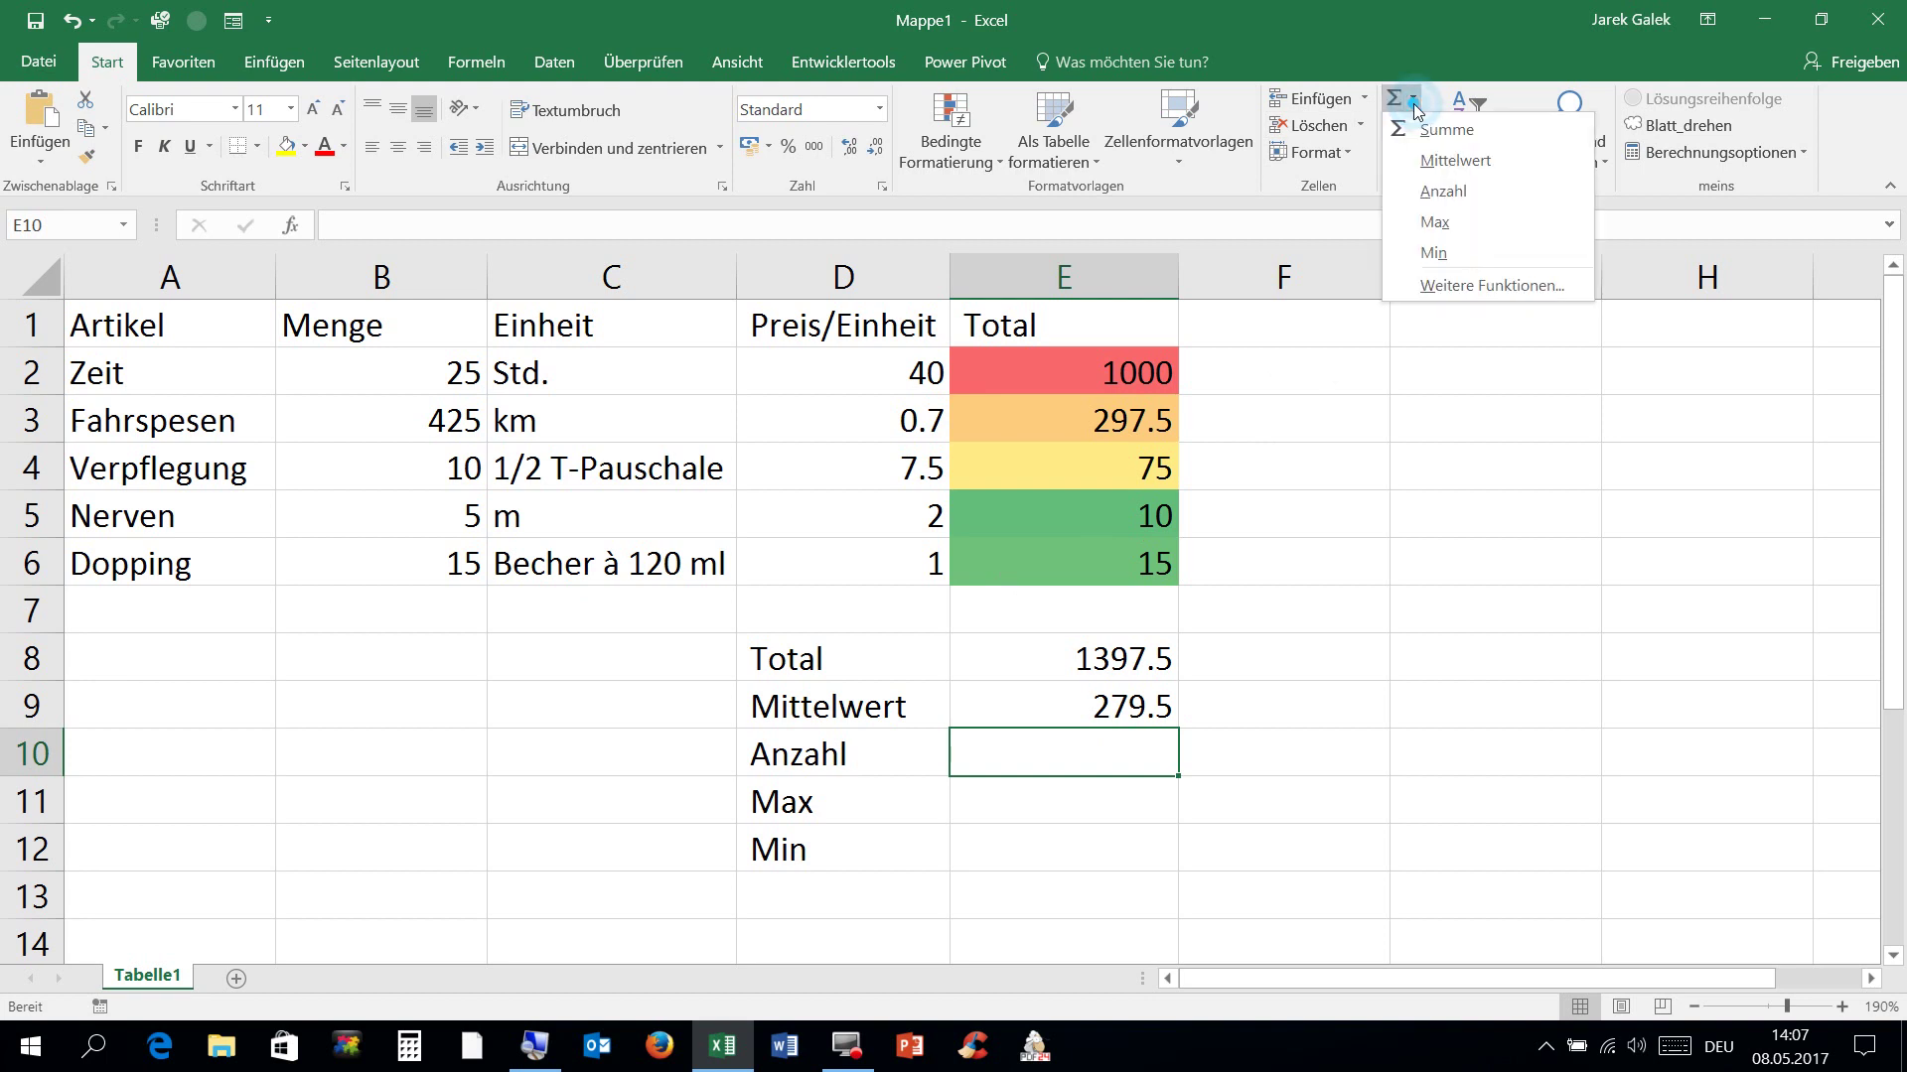
pyautogui.click(1422, 193)
pyautogui.moveTo(1089, 369); pyautogui.dragTo(1072, 554)
pyautogui.press('Return')
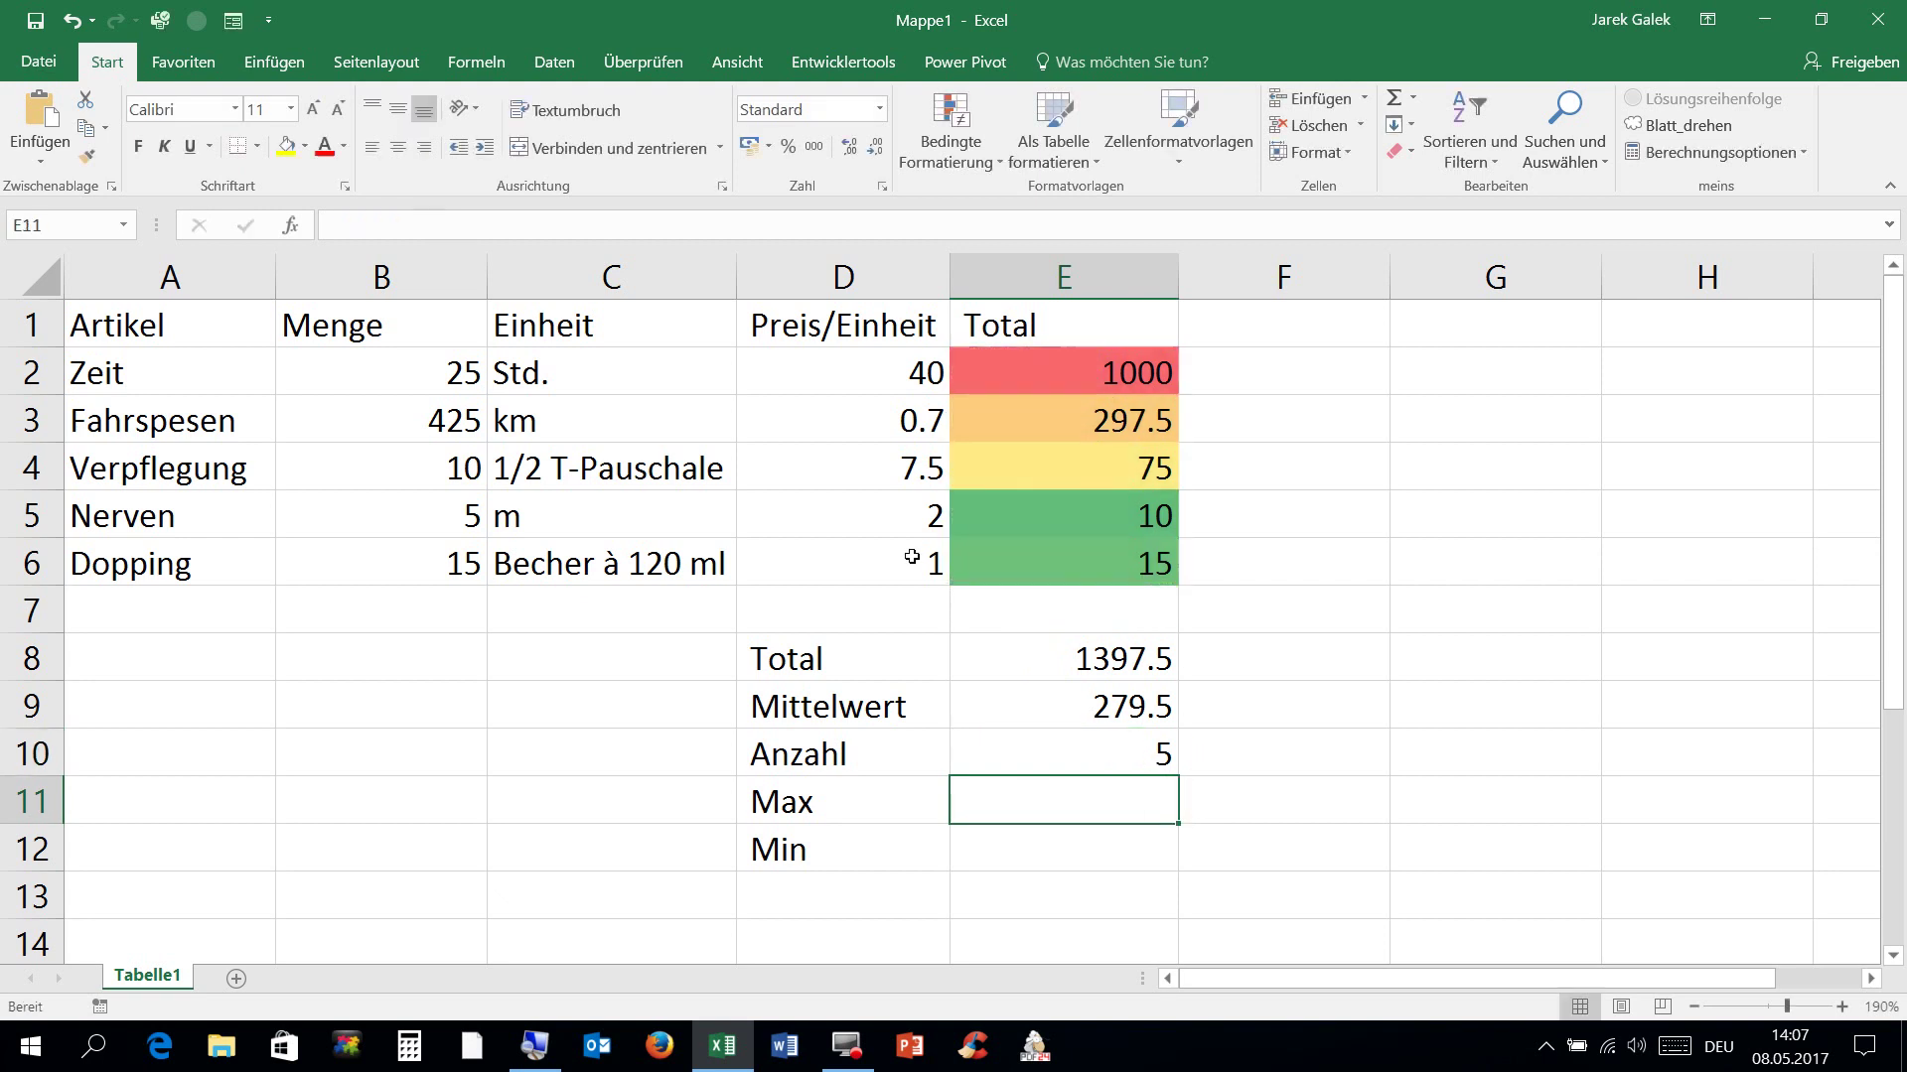
# Step: Add Max and Min formulas over E2:E6 in E11 and E12, giving 1000 and 10
pyautogui.click(1413, 101)
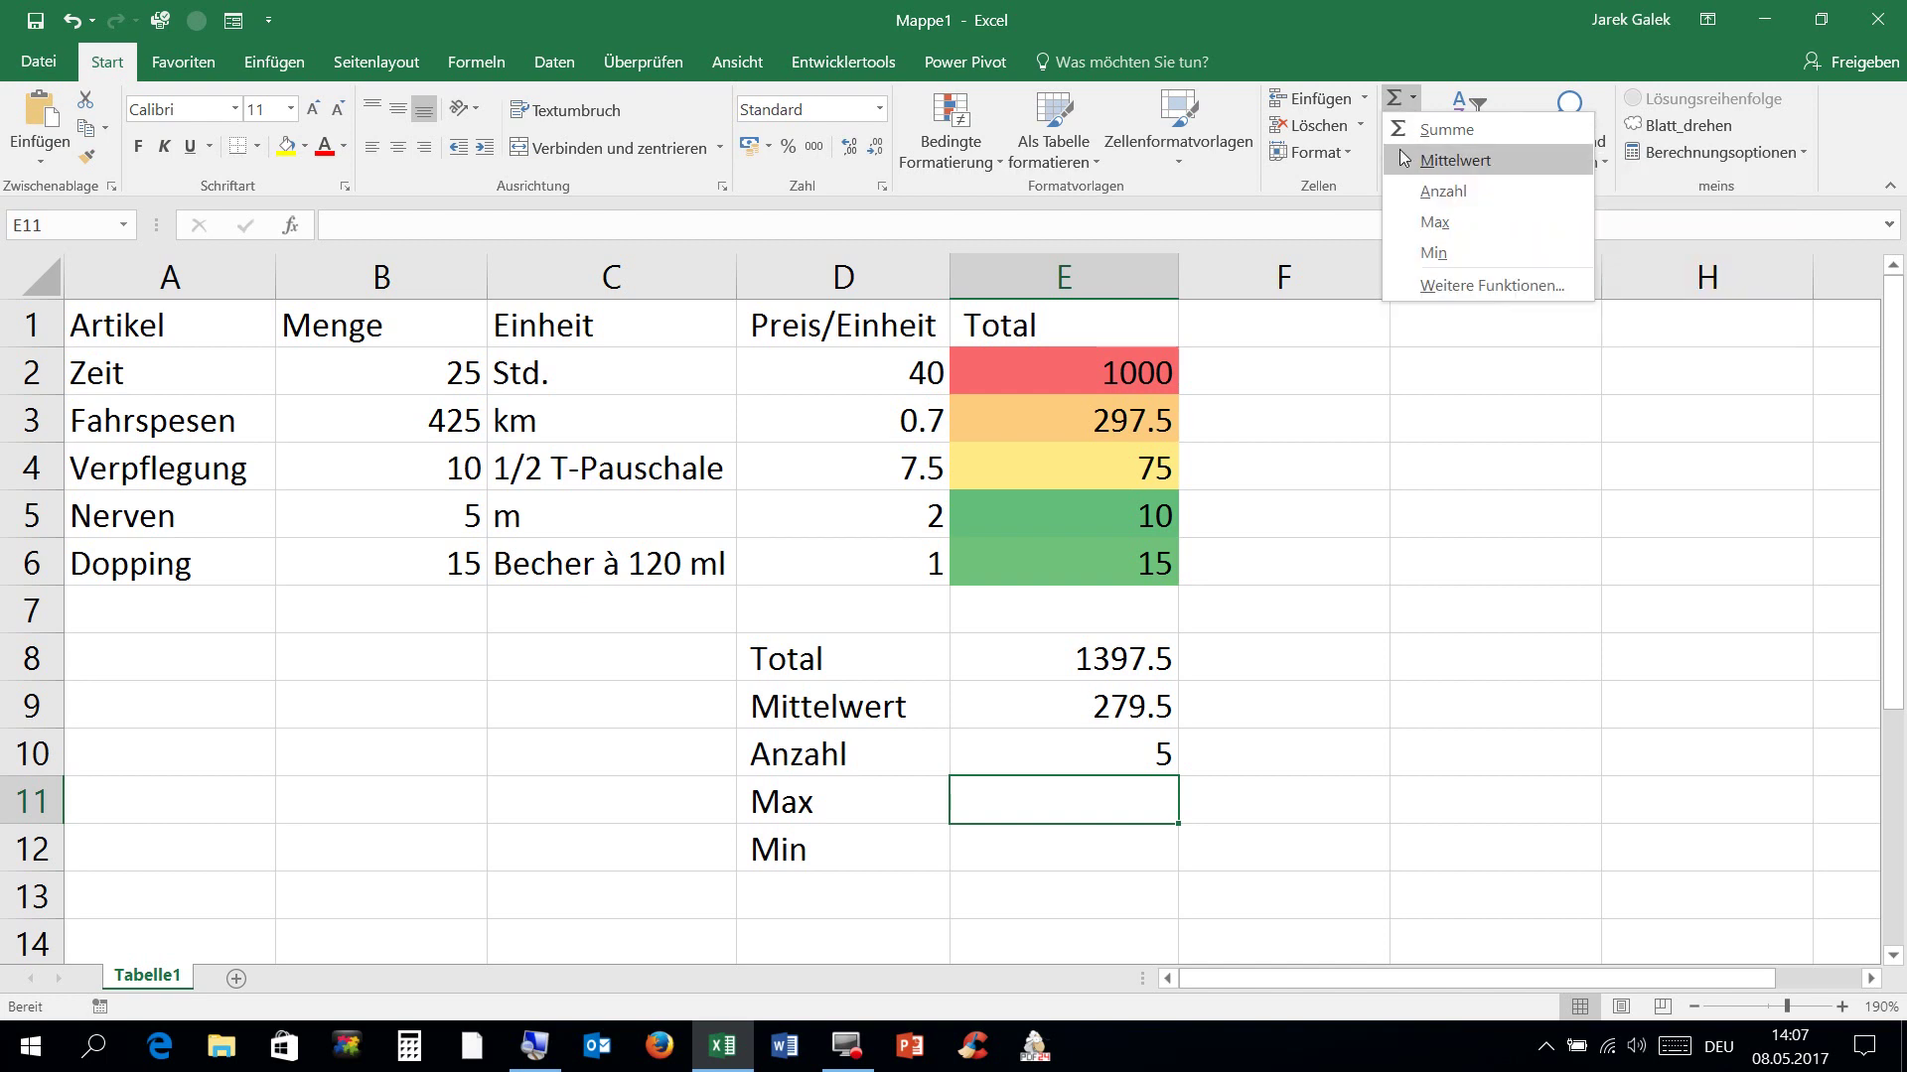
pyautogui.click(1435, 223)
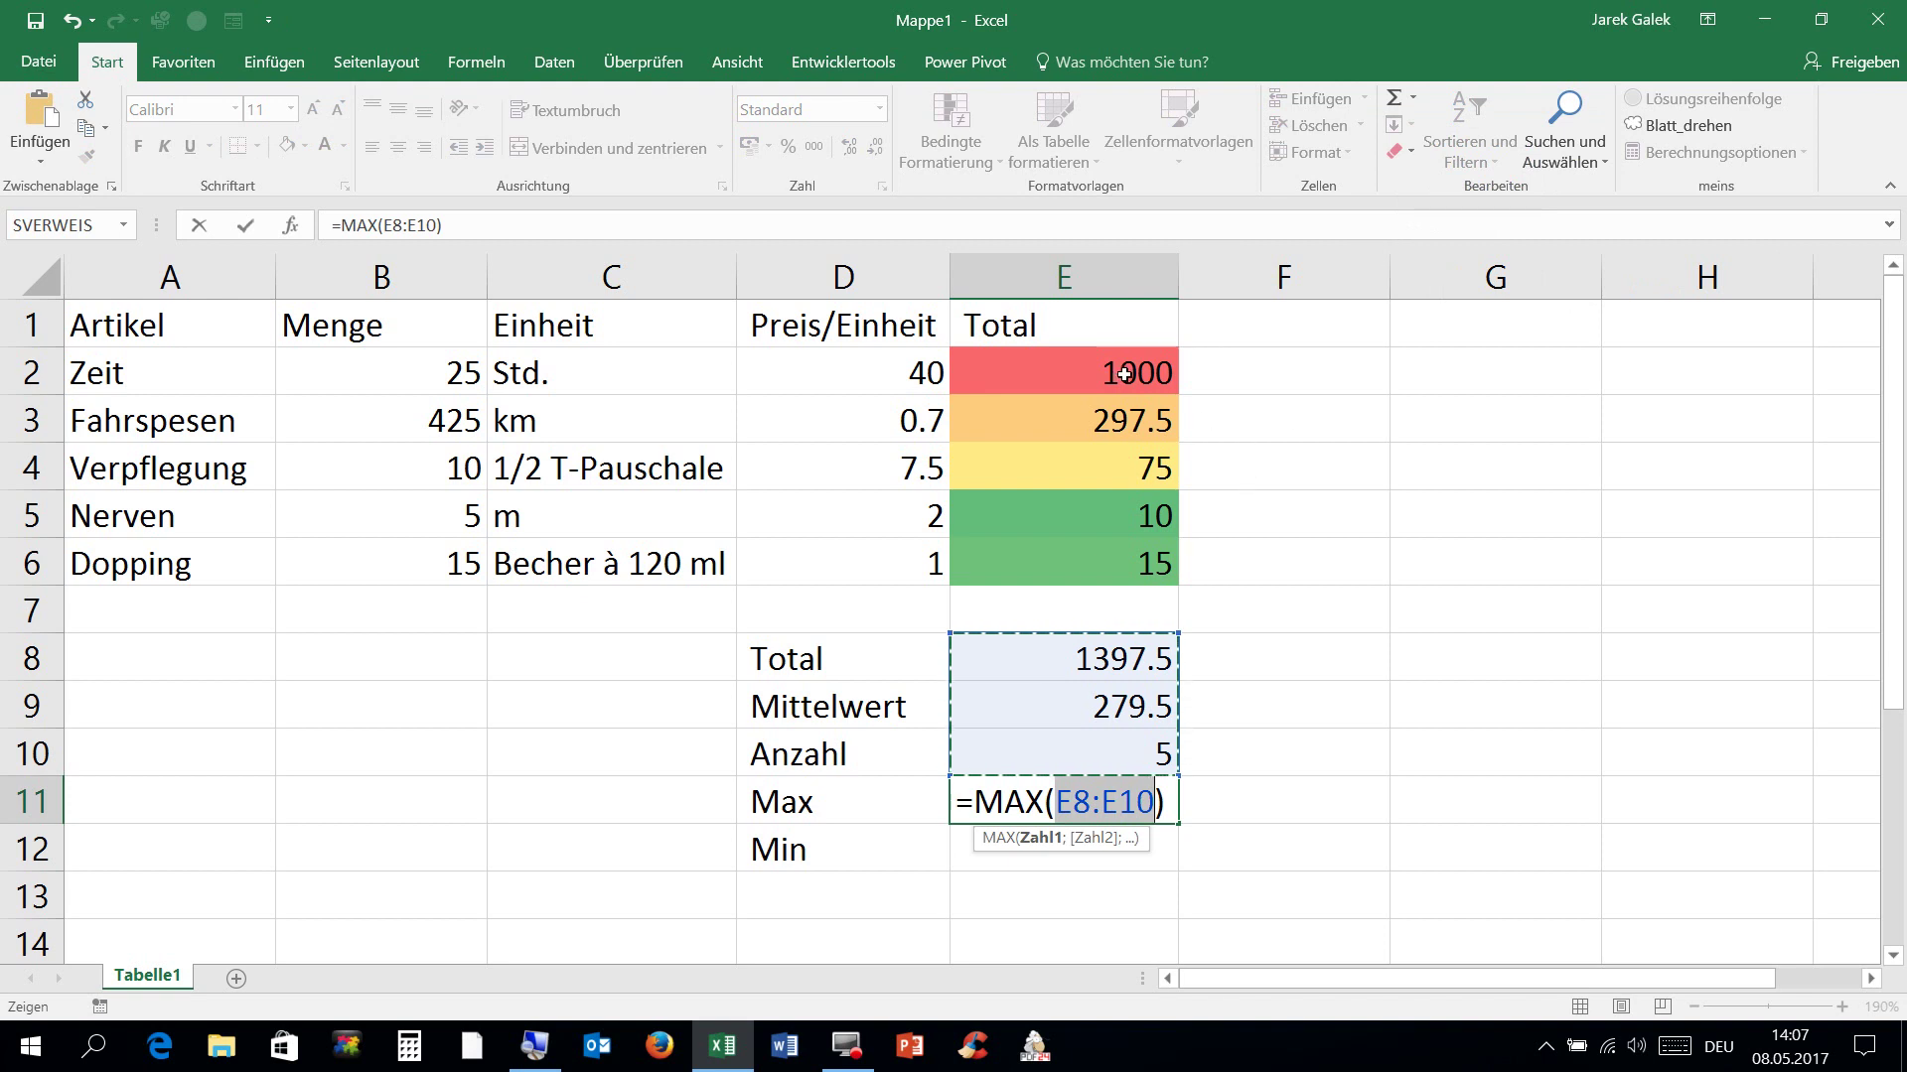
pyautogui.moveTo(1120, 374); pyautogui.dragTo(1093, 594)
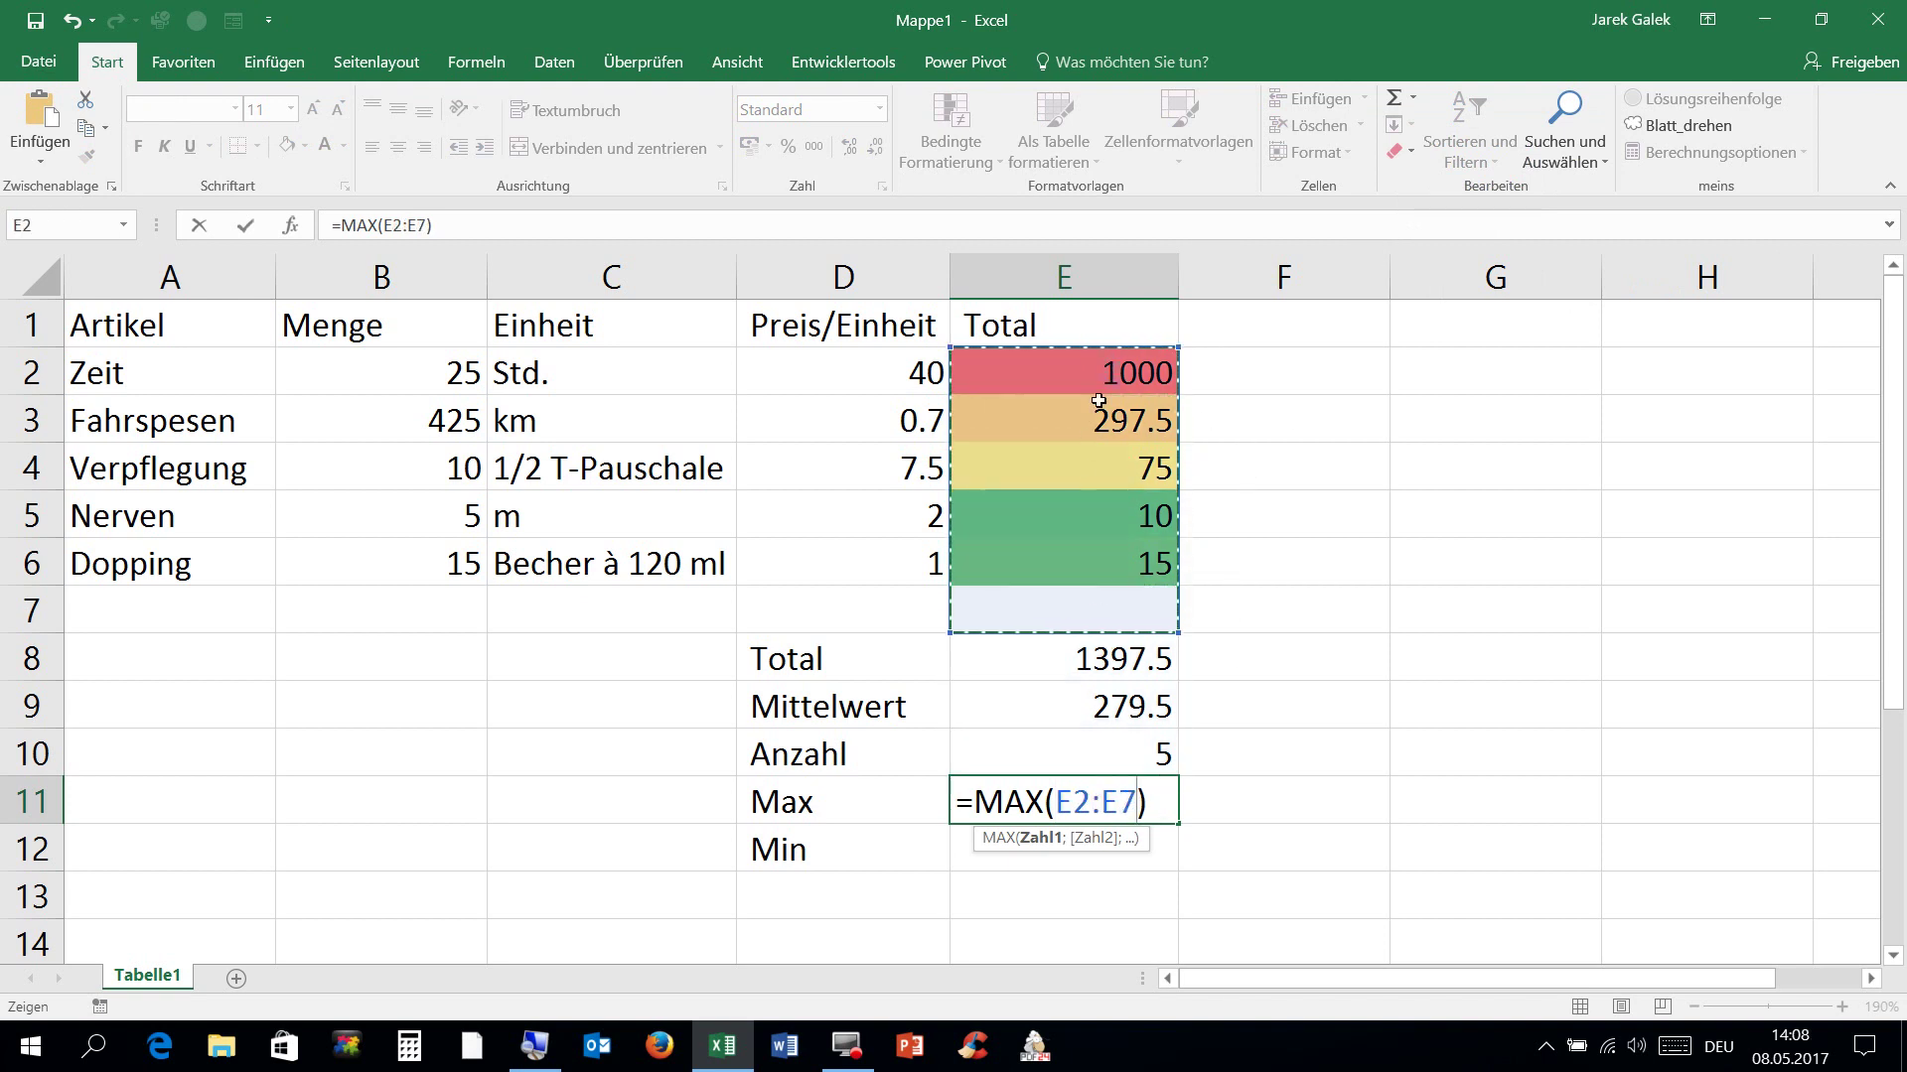
pyautogui.moveTo(1098, 379); pyautogui.dragTo(1094, 562)
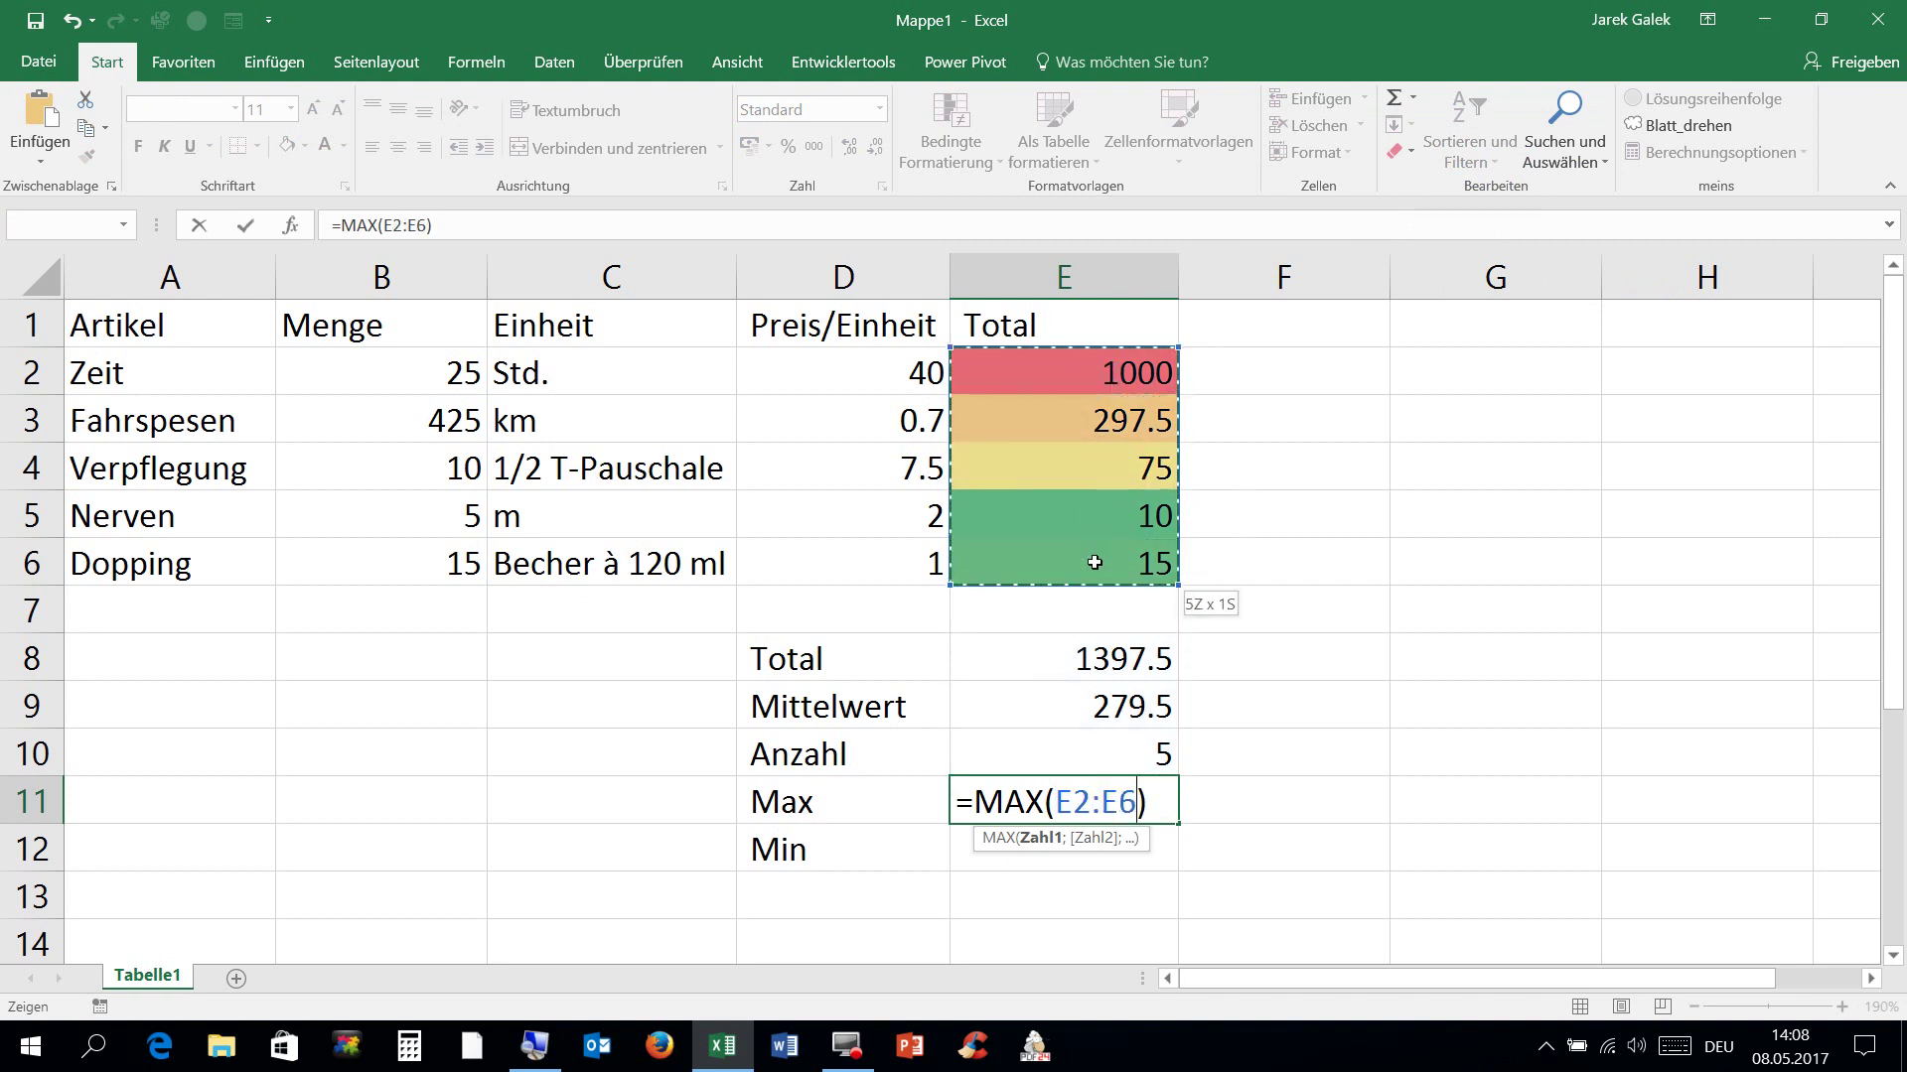
pyautogui.press('Return')
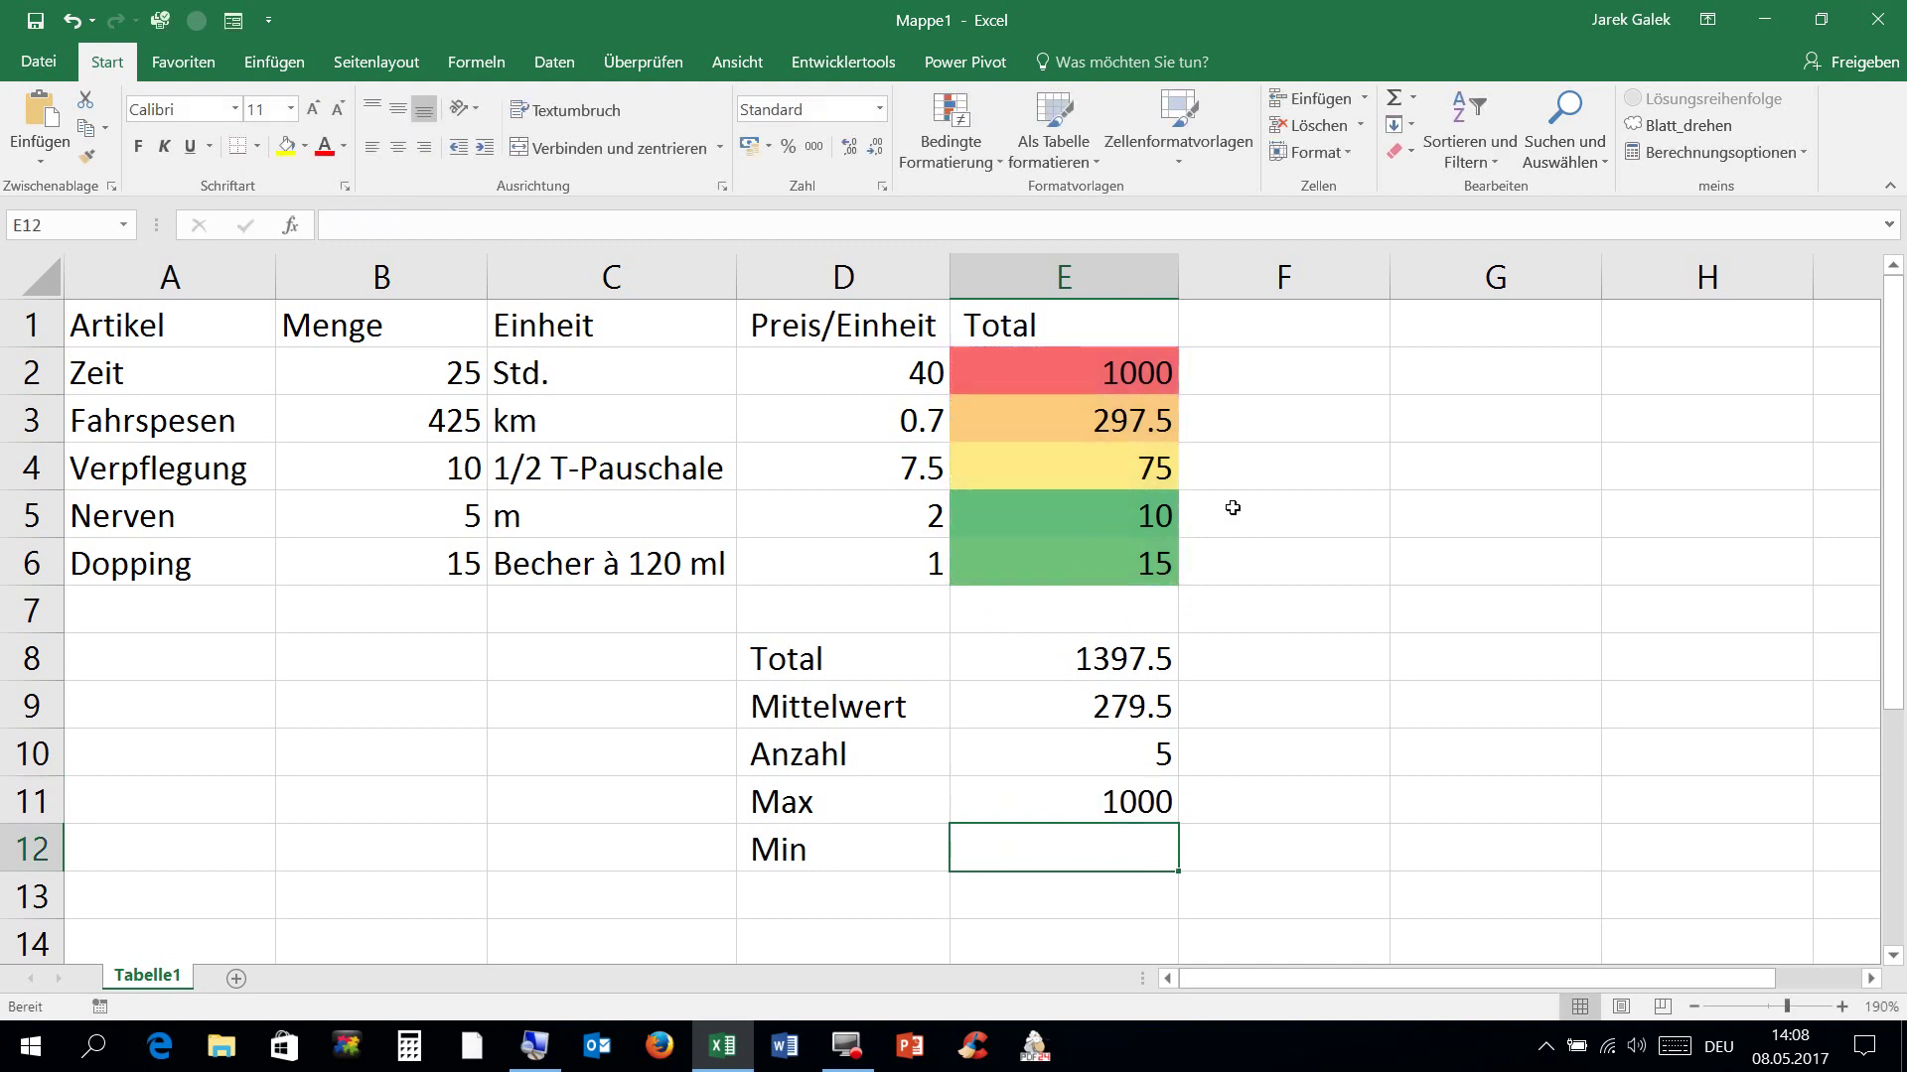
pyautogui.click(1412, 97)
pyautogui.click(1433, 252)
pyautogui.moveTo(1139, 370)
pyautogui.mouseDown()
pyautogui.moveTo(1157, 469)
pyautogui.moveTo(1139, 576)
pyautogui.mouseUp()
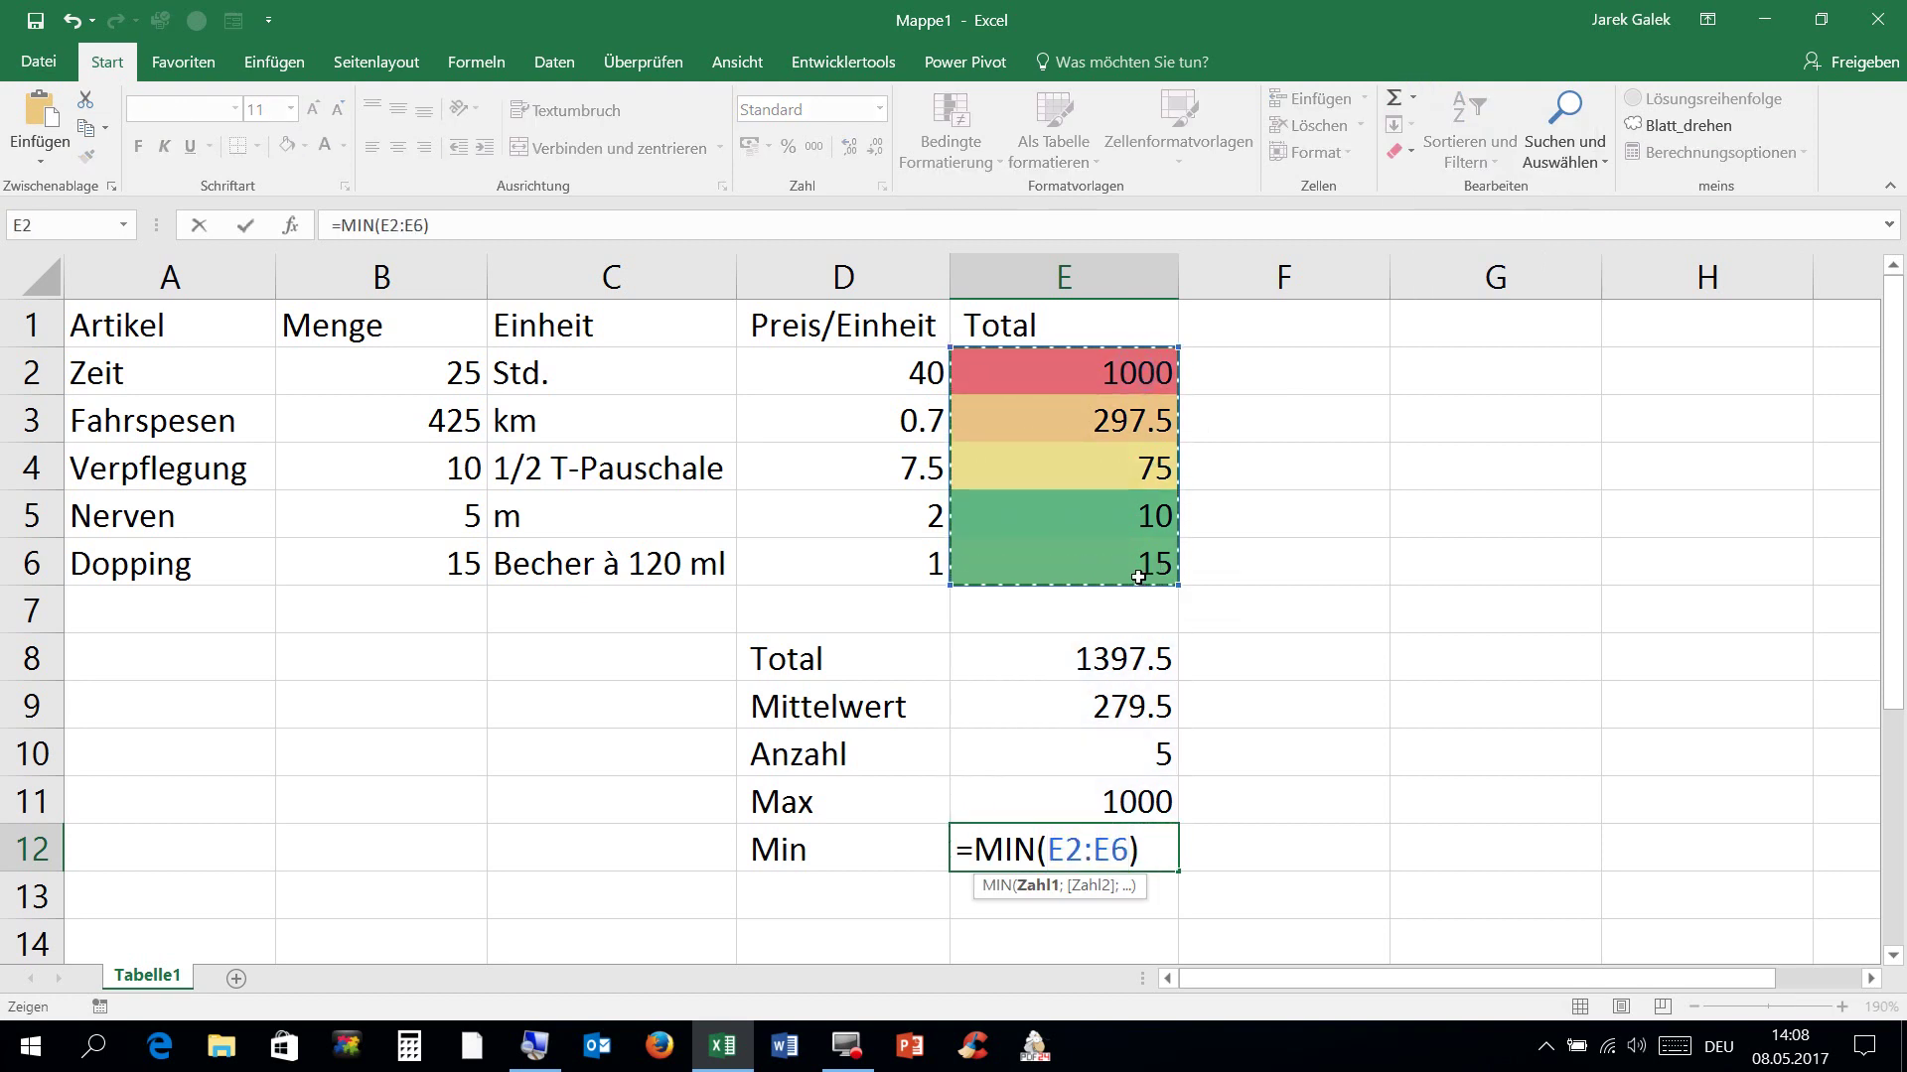
pyautogui.press('Return')
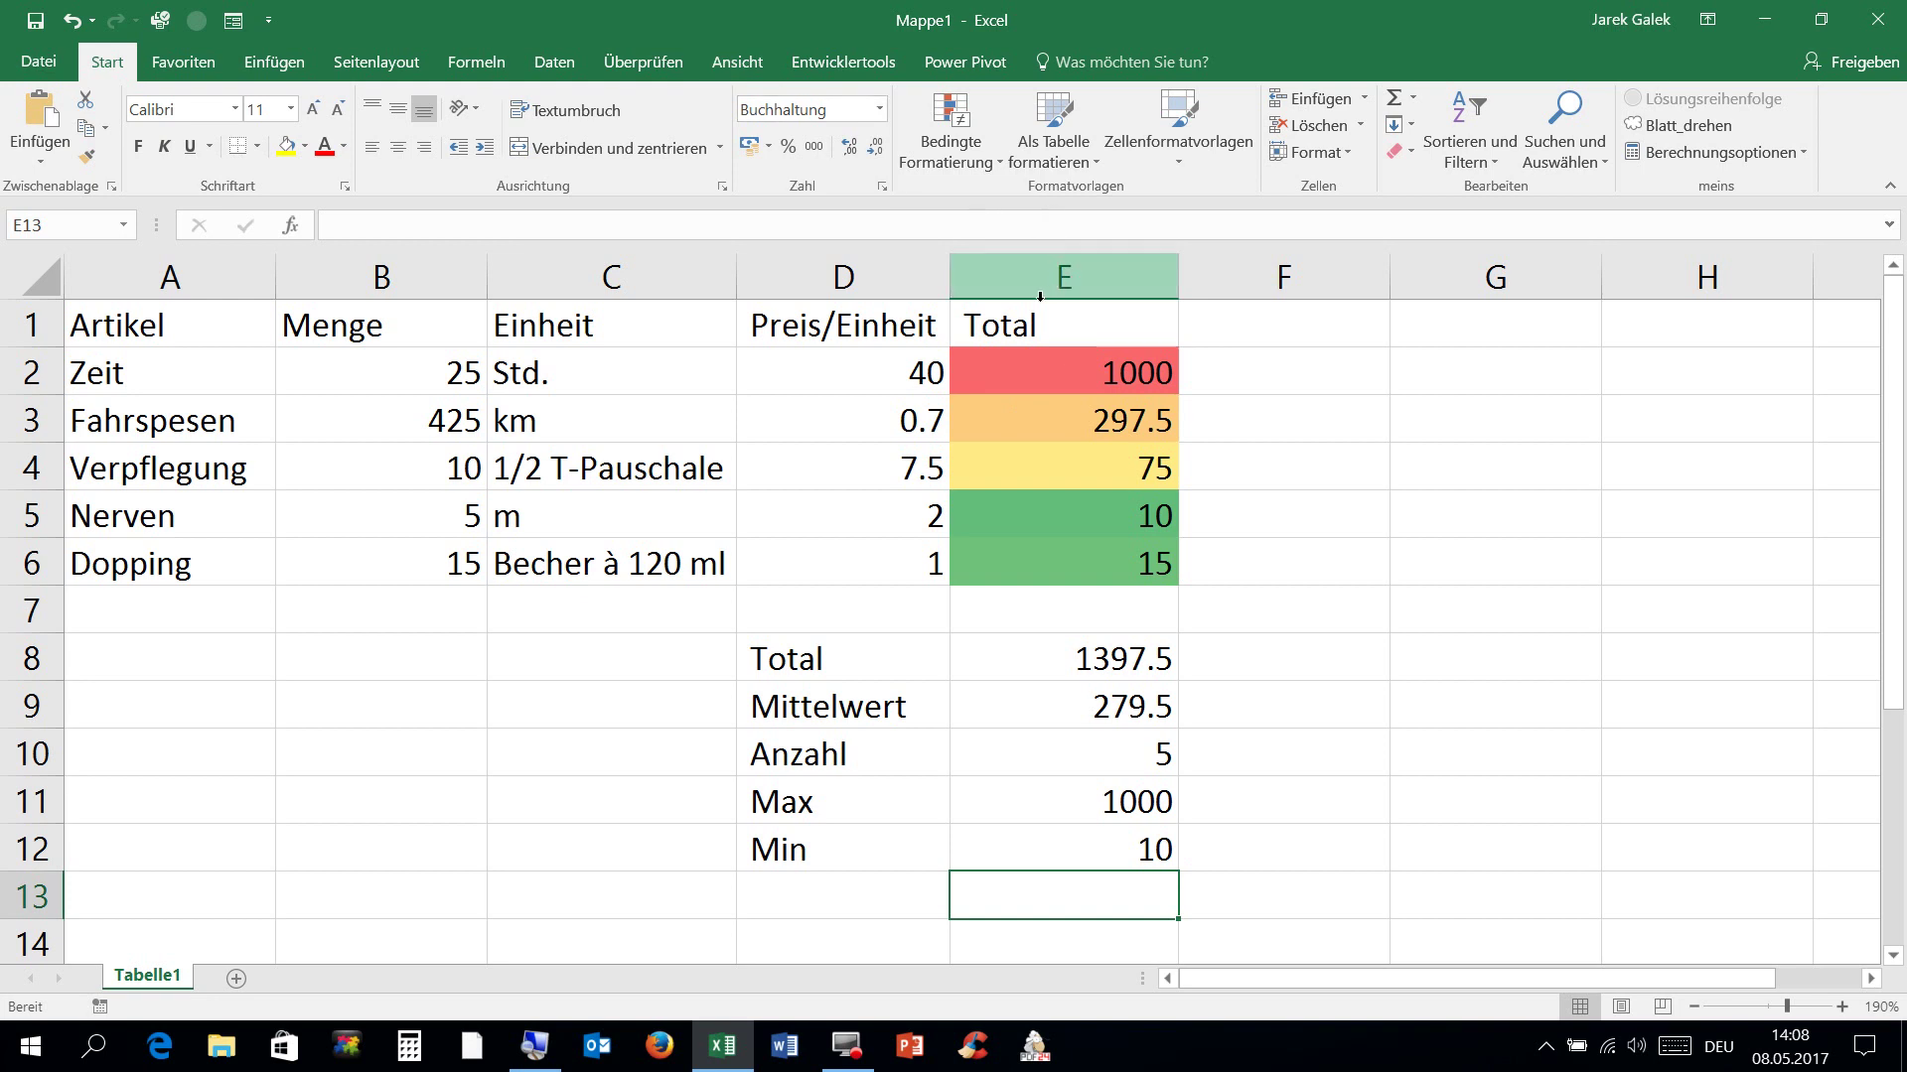
pyautogui.moveTo(1042, 296); pyautogui.dragTo(884, 295)
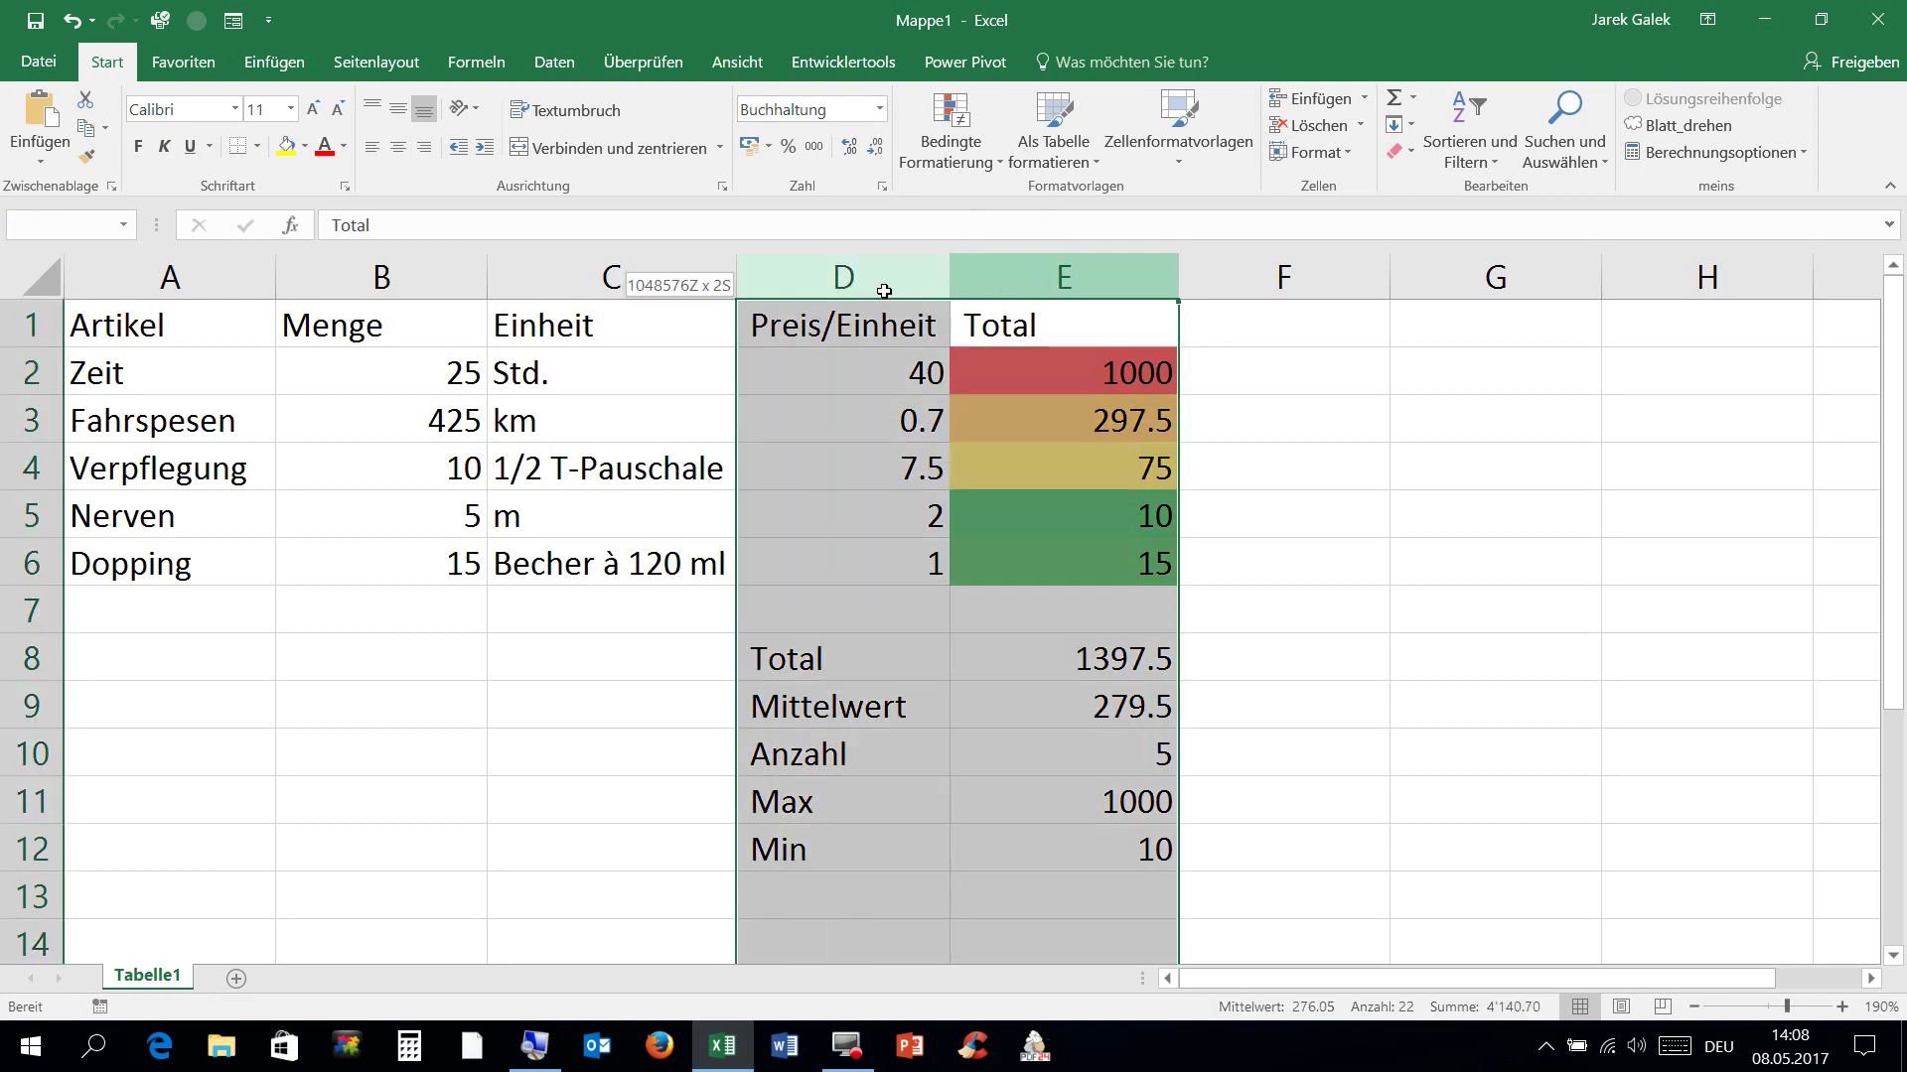
# Step: Format columns D and E as 1'000.00 with thousands separators, then view the file information page
pyautogui.click(816, 146)
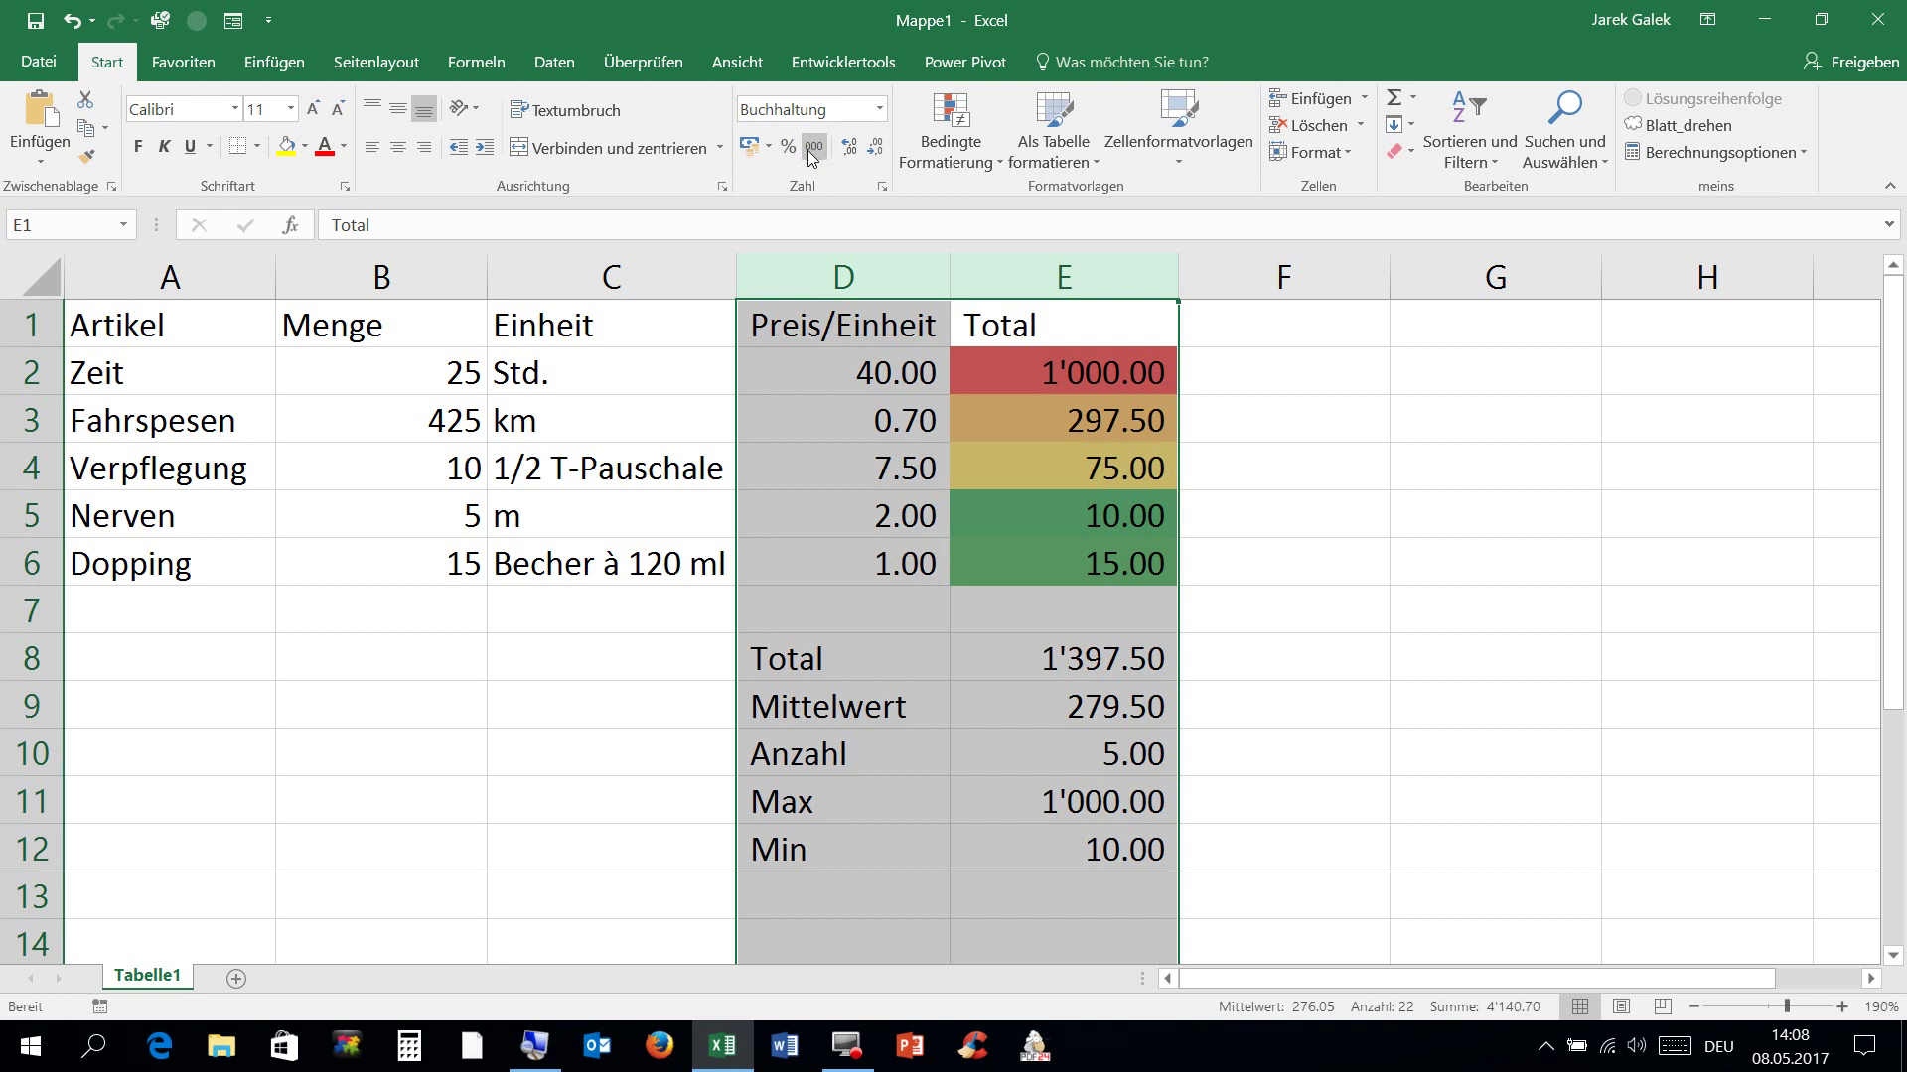
pyautogui.click(977, 473)
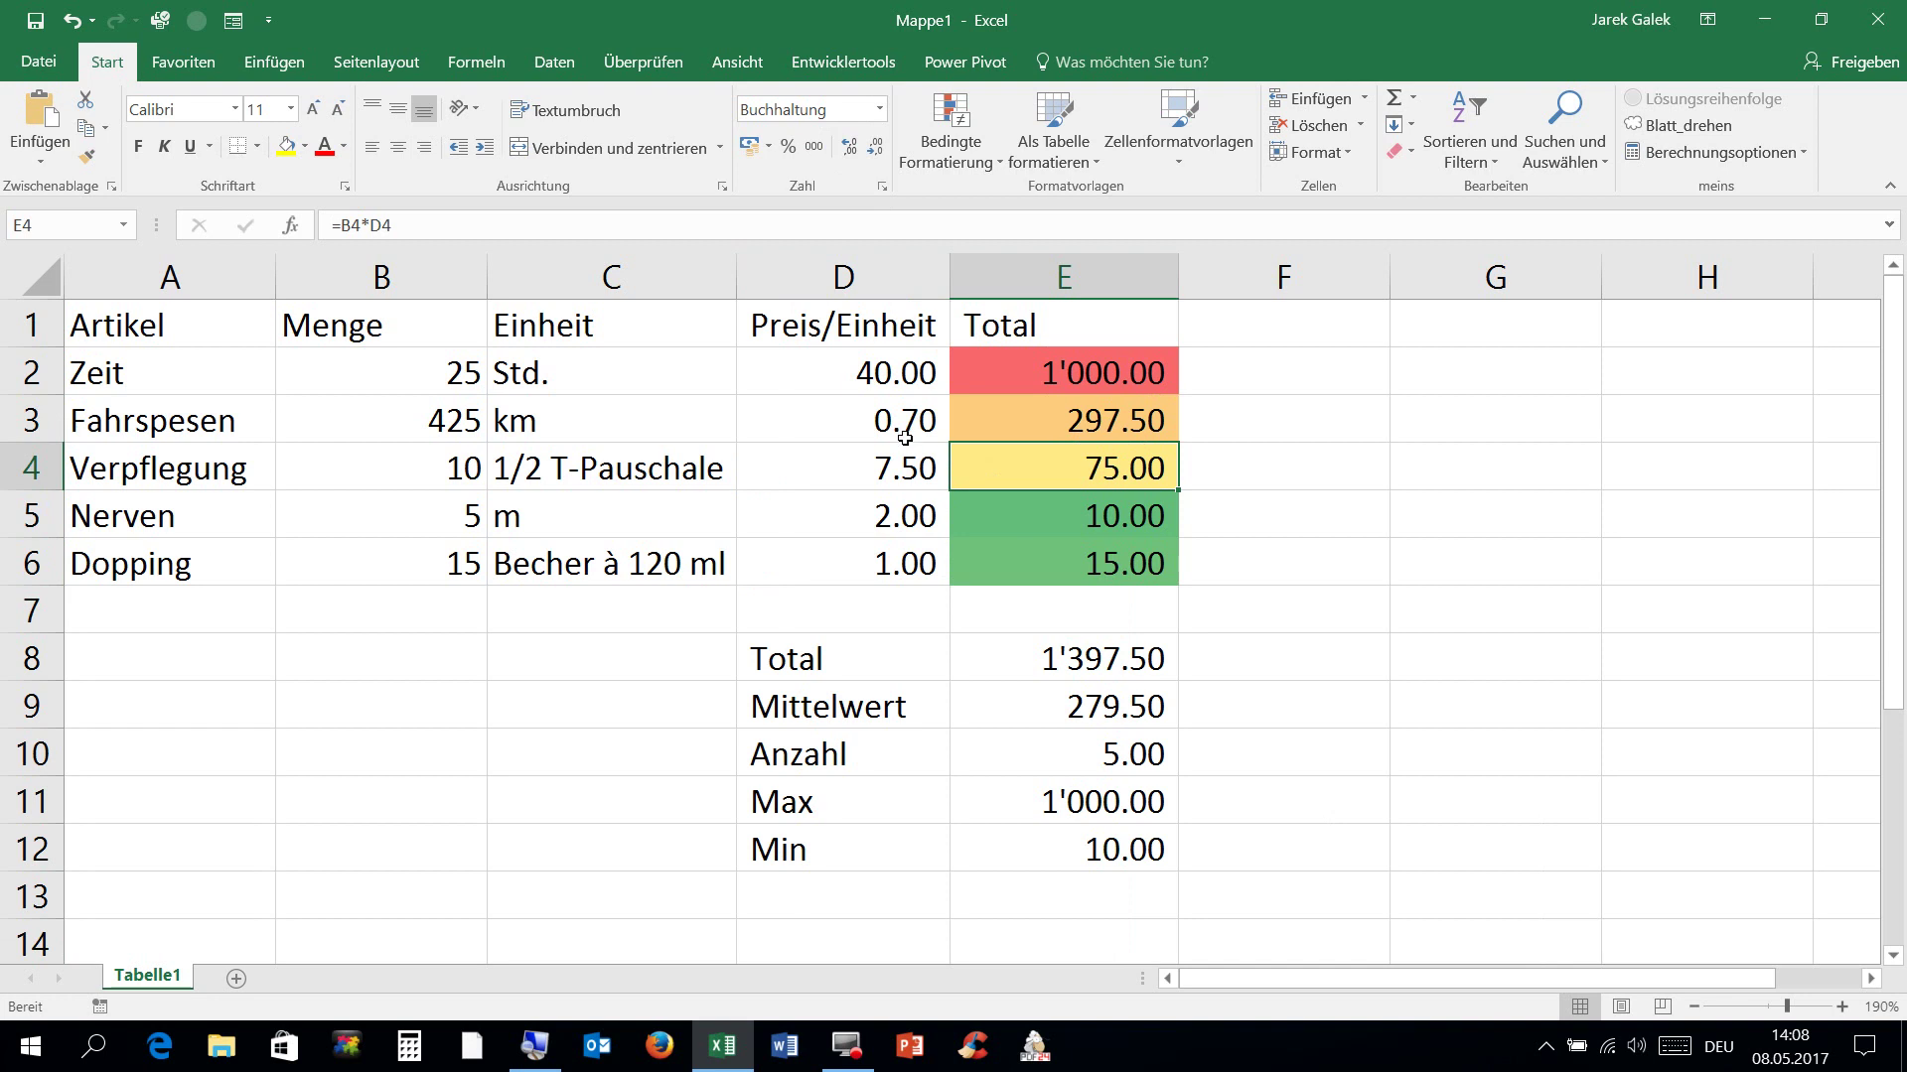
pyautogui.click(1003, 553)
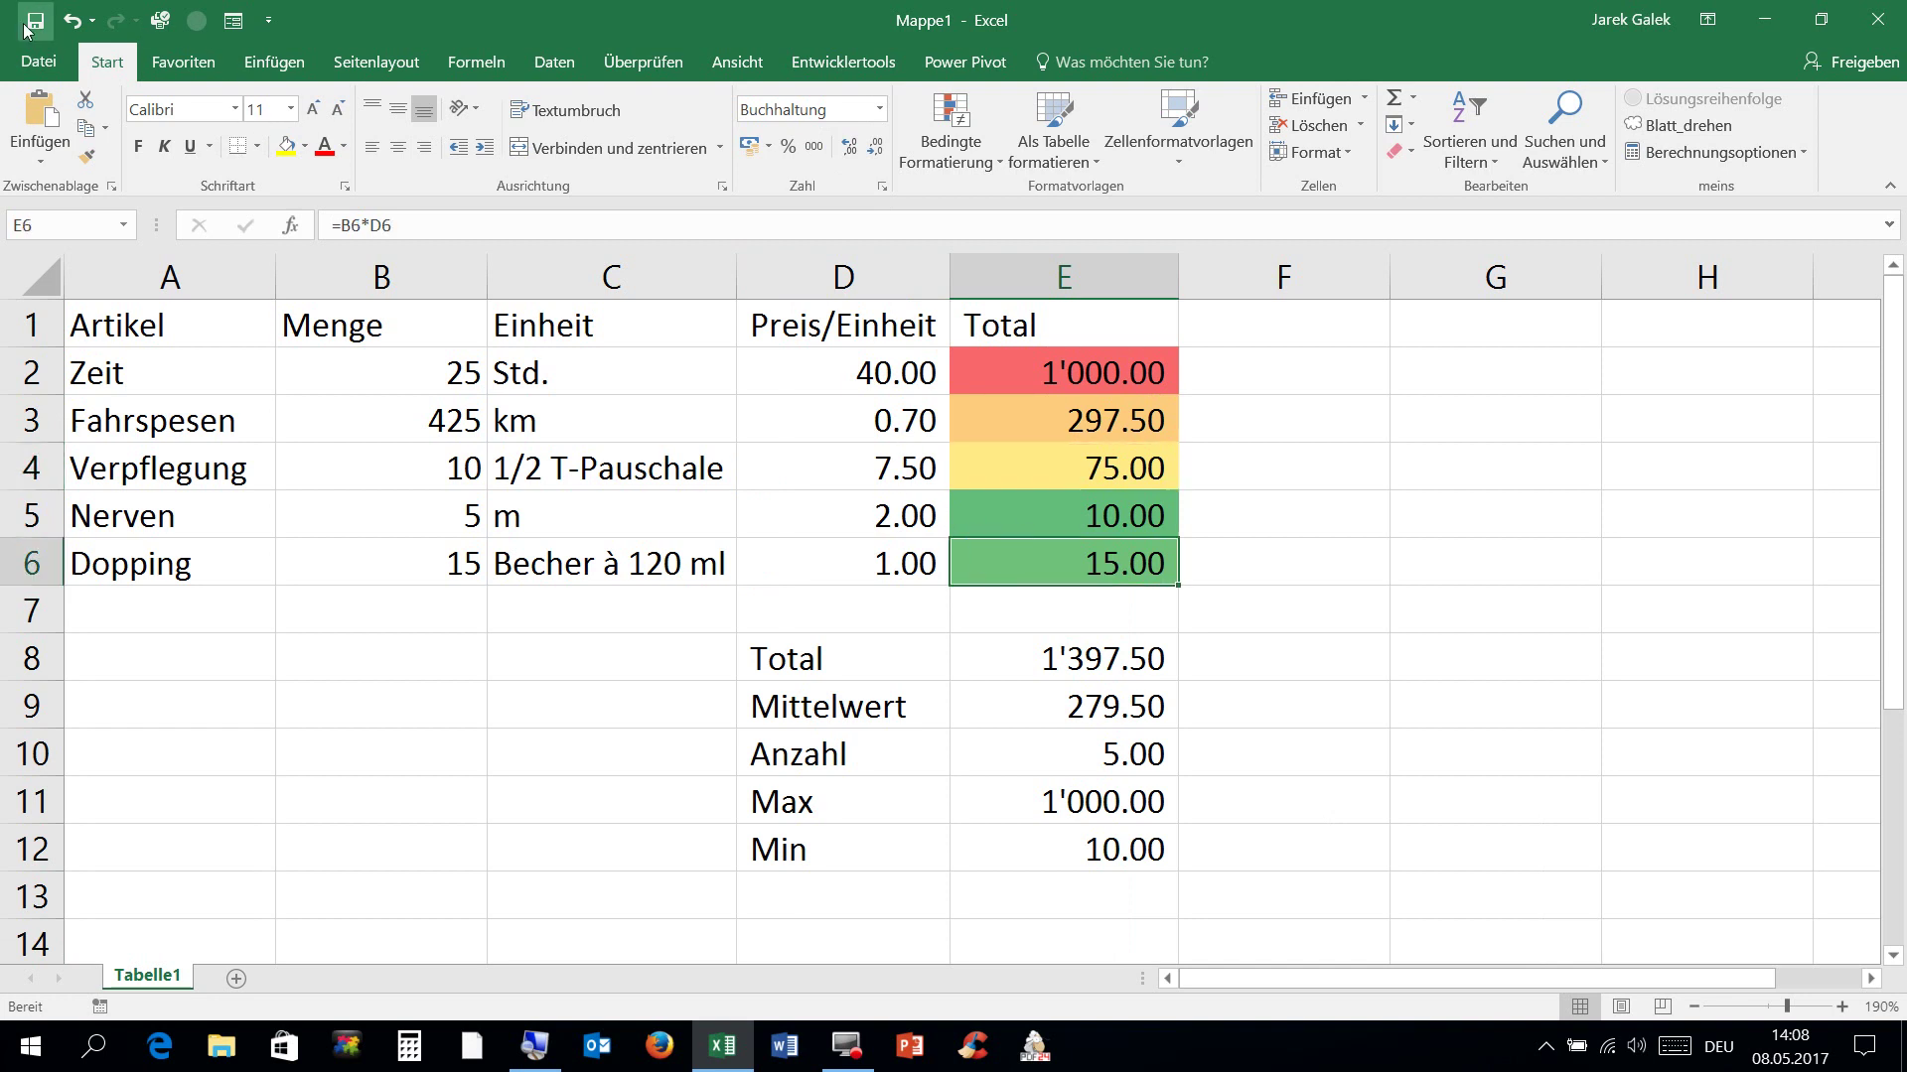
pyautogui.click(40, 64)
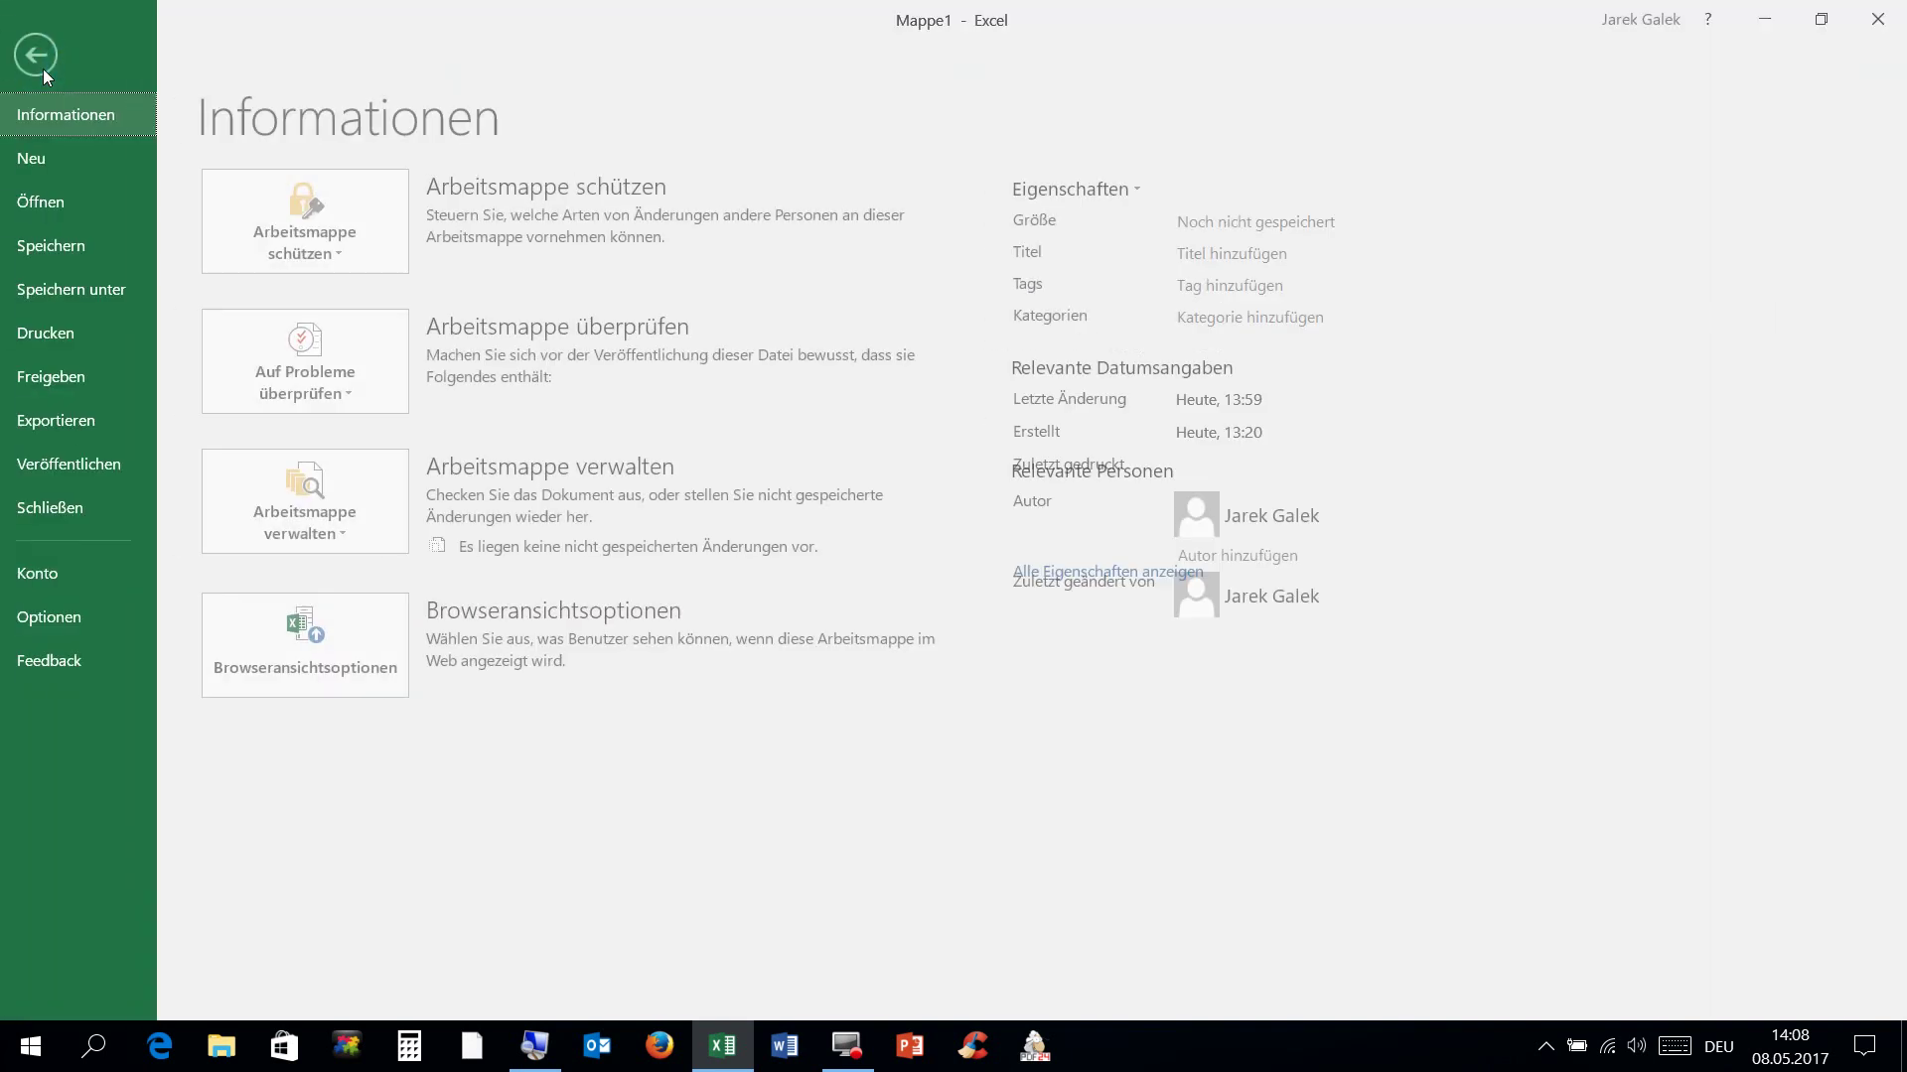